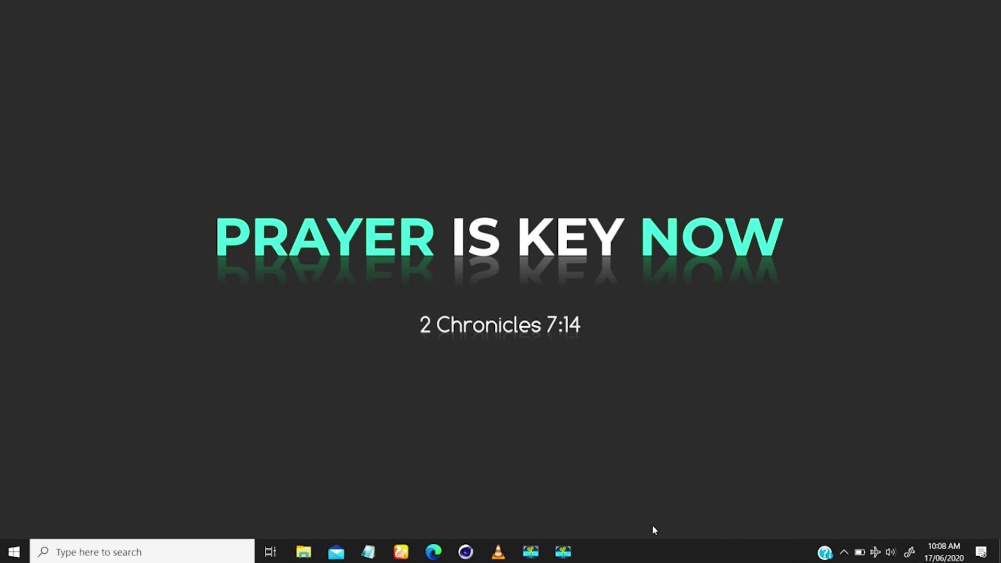
Play the room transition animation in Cinema 4D, stop playback and return to frame 0
click(499, 551)
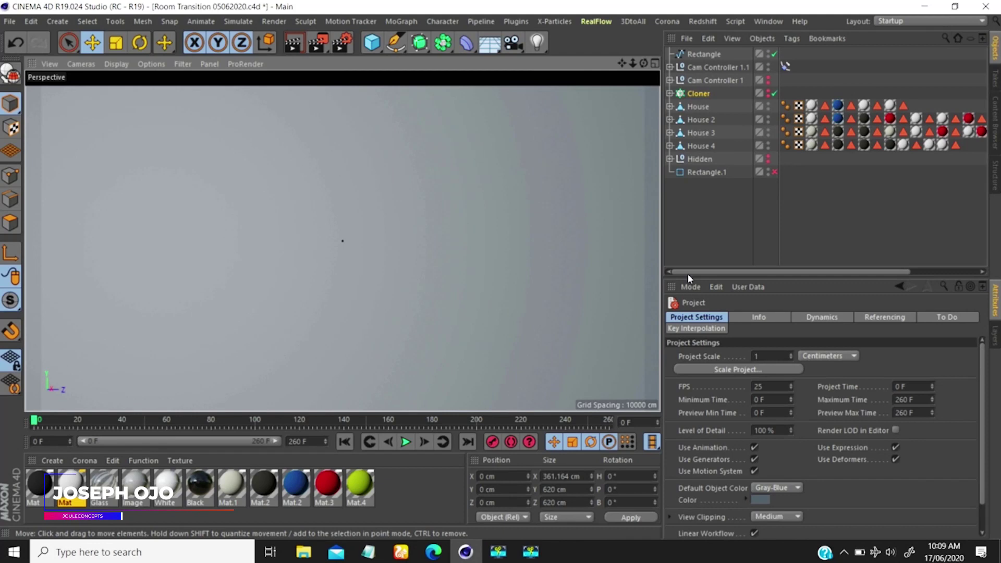
click(402, 441)
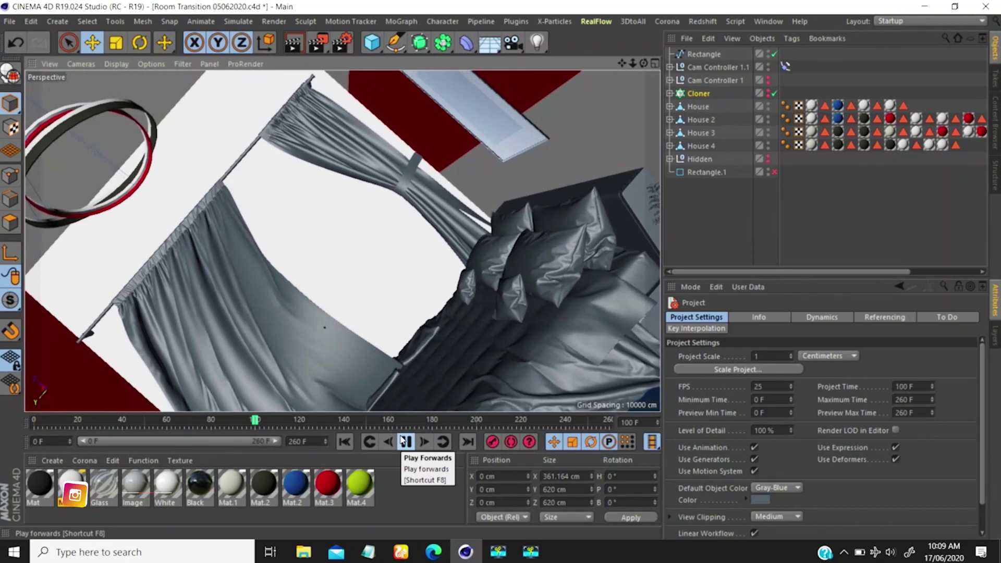
click(405, 442)
click(344, 442)
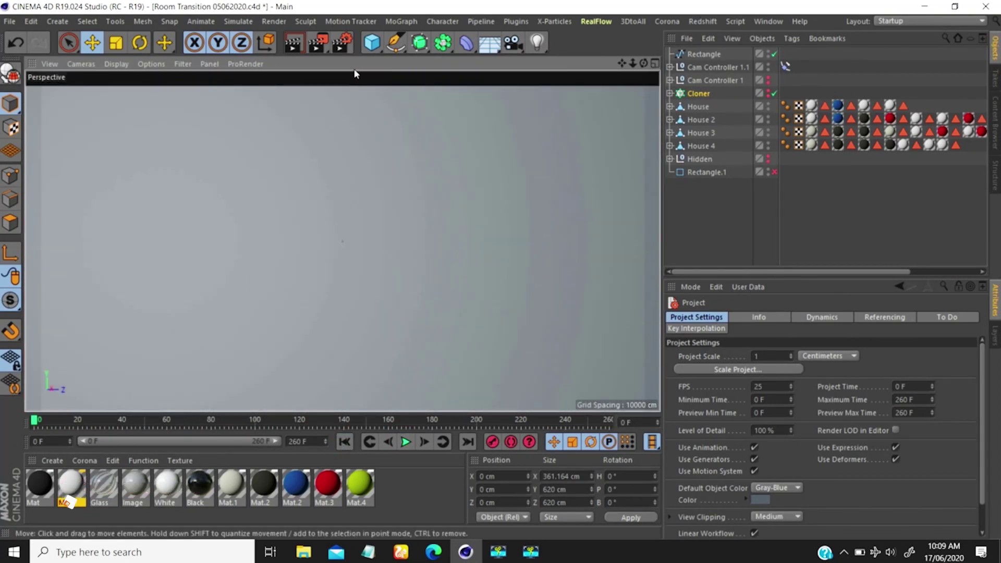
Copy the Cloner from the Room Transition scene into a new project and make it visible in the viewport
click(699, 93)
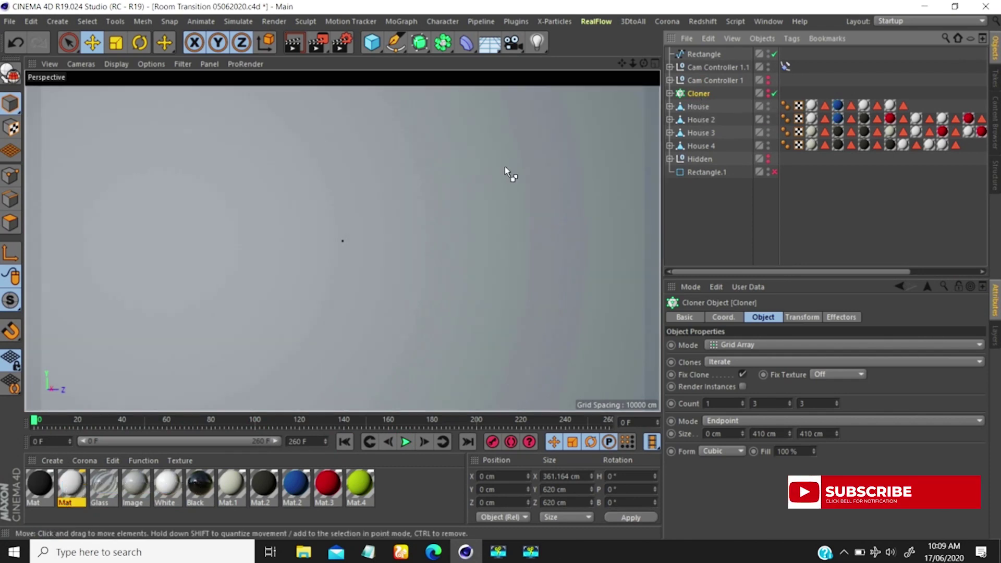
key(ctrl+n)
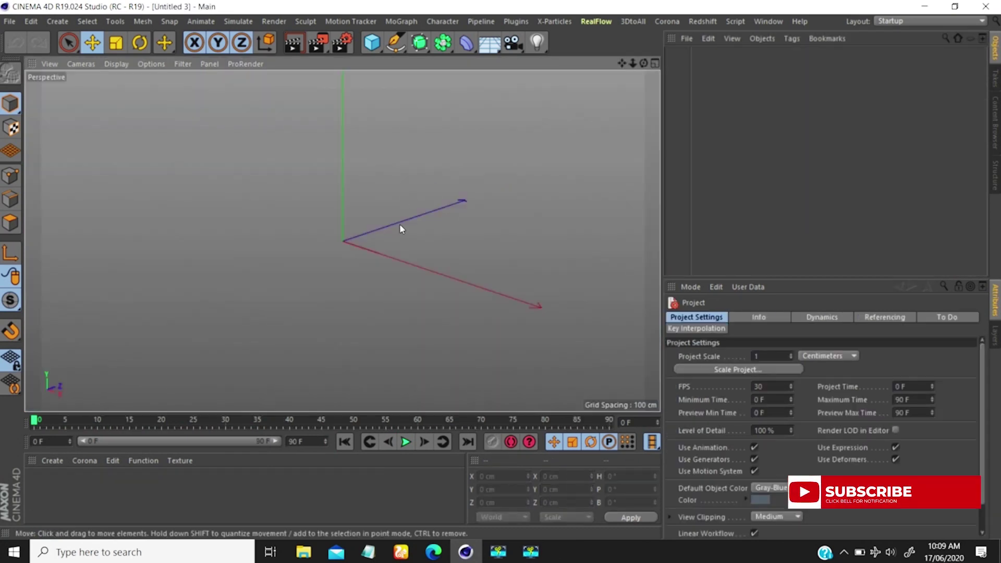
click(400, 225)
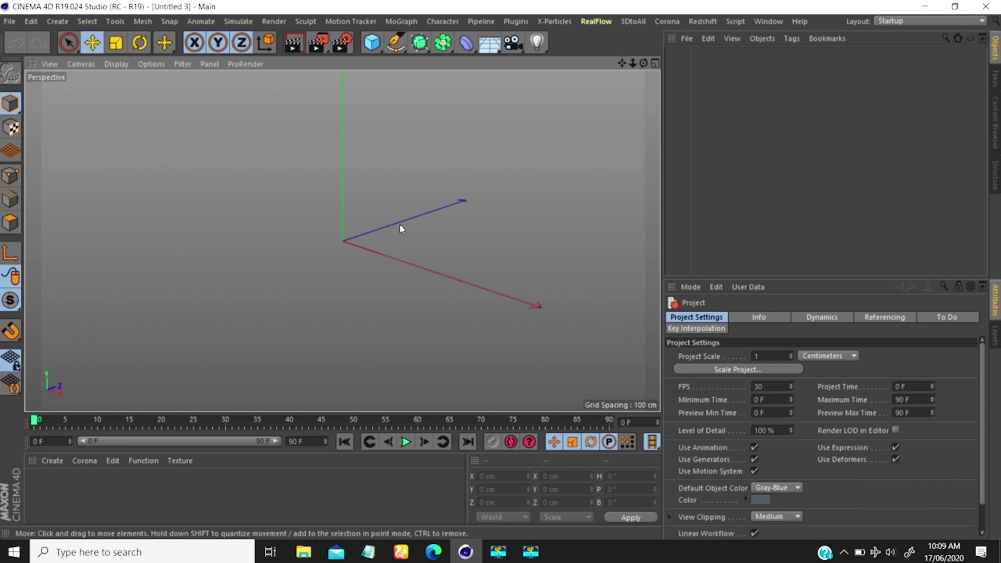
key(ctrl+v)
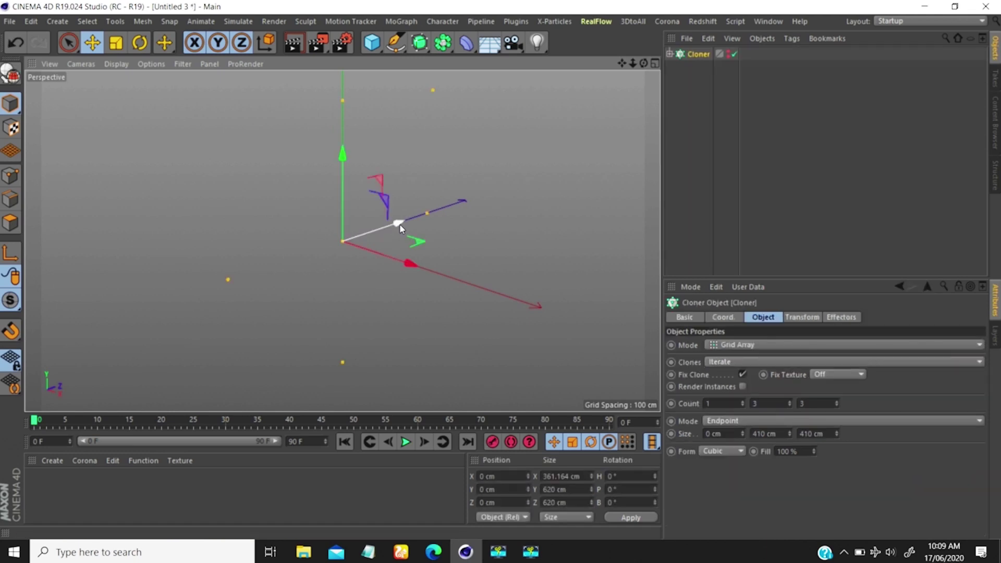
click(731, 55)
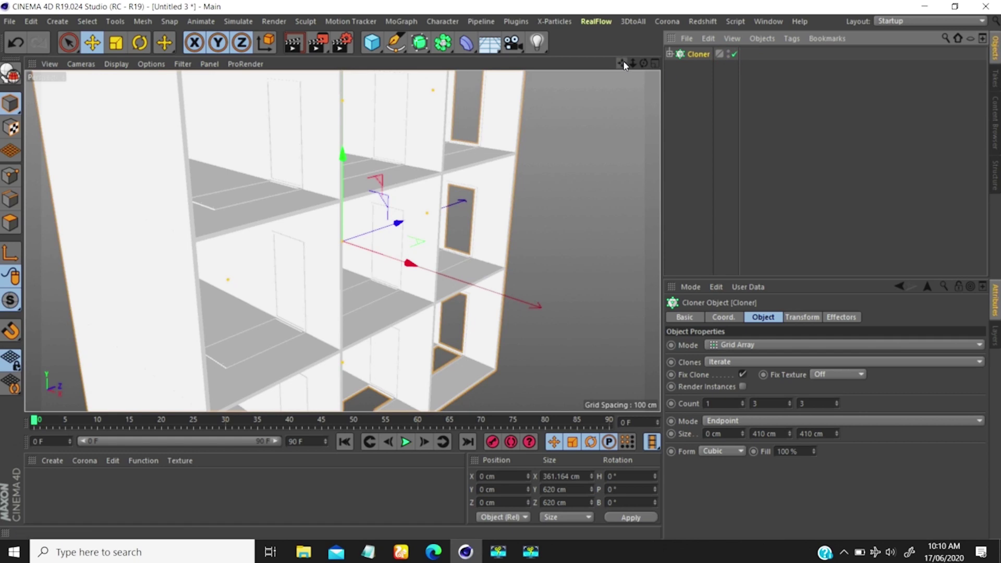
Take the Cube room out of the Cloner and delete the empty Cloner
drag(631, 62, 589, 65)
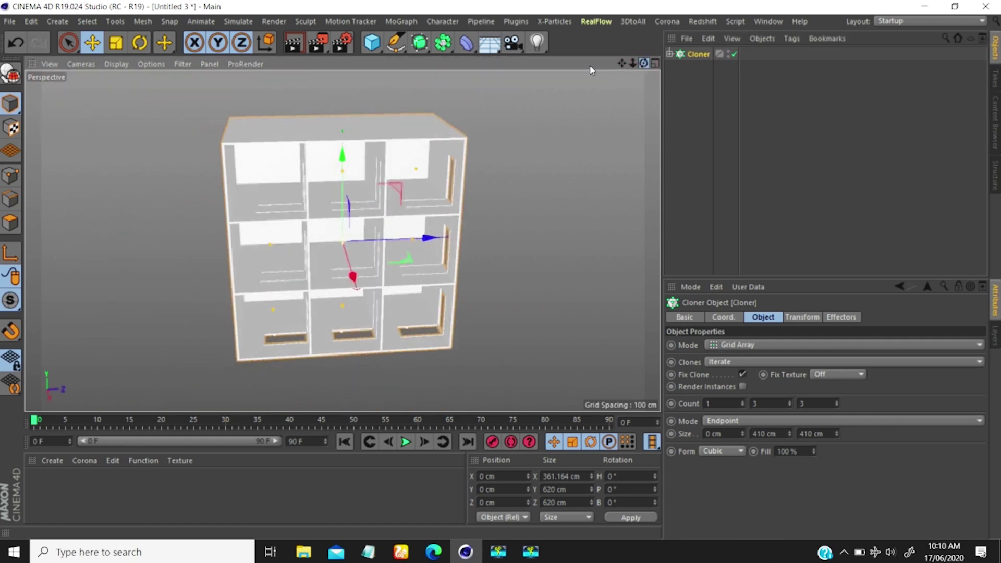
click(670, 53)
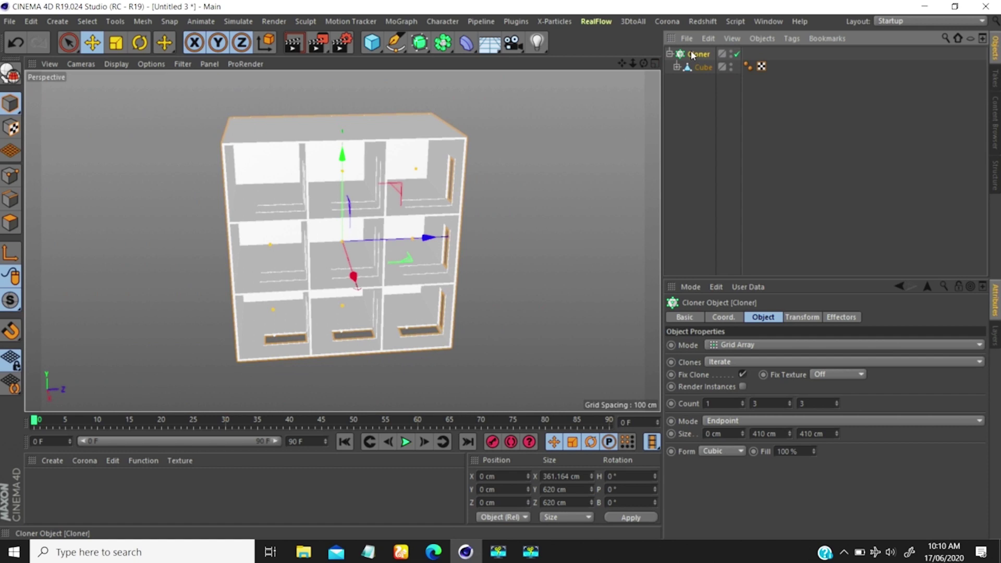
drag(693, 65, 695, 74)
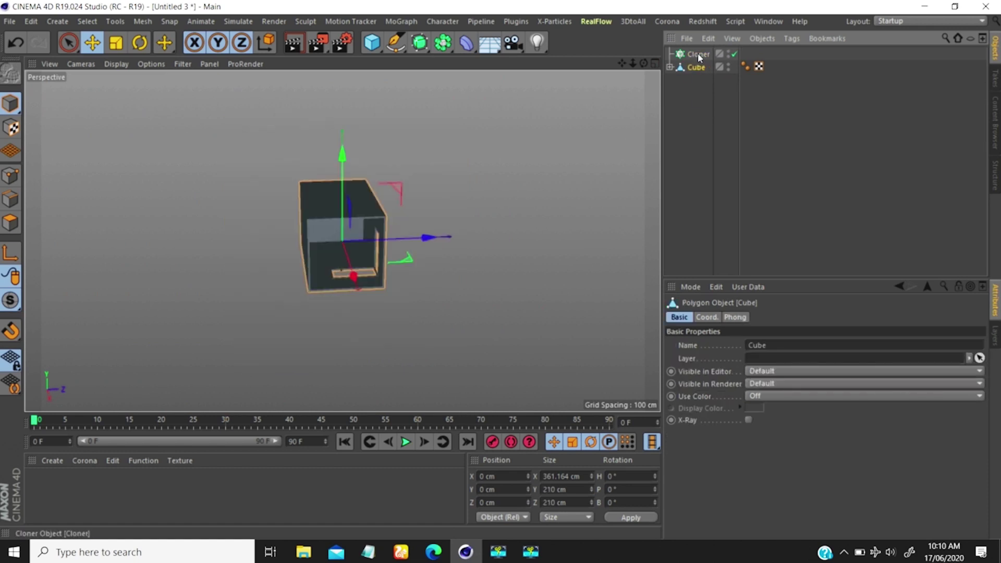
click(699, 54)
key(Delete)
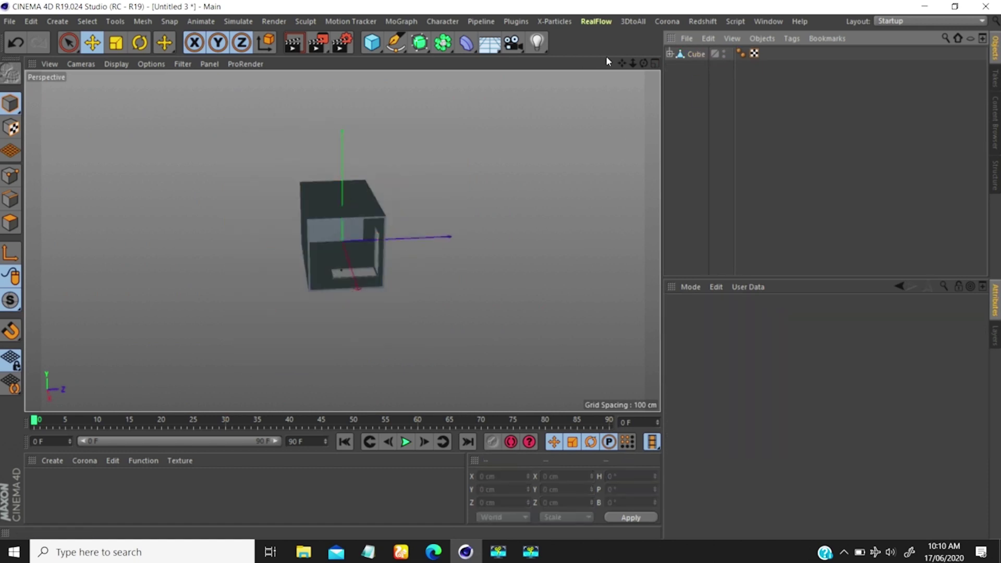
Add a Figure primitive inside the room and lower it to a Y position of about -87 cm
drag(641, 60, 651, 32)
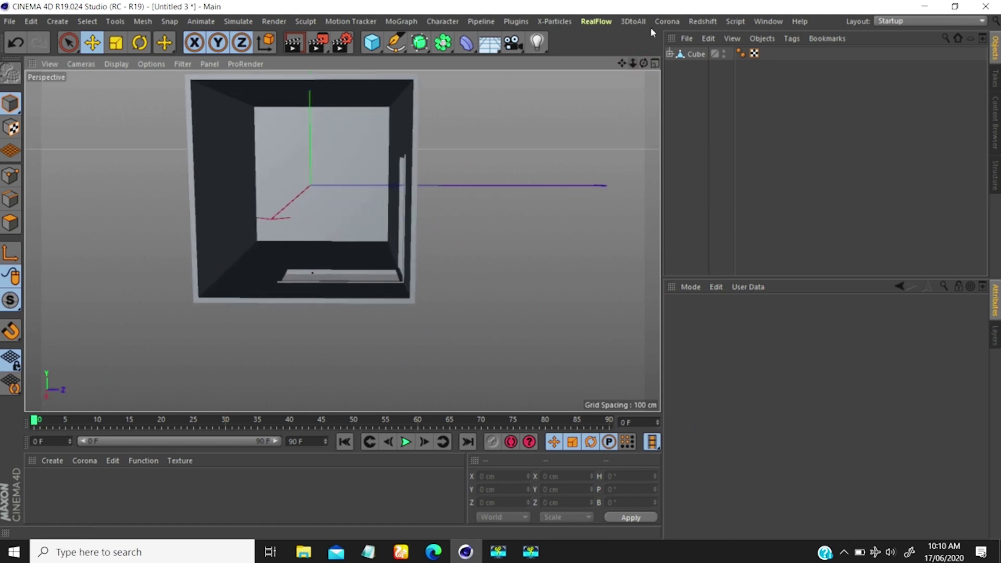
drag(626, 63, 344, 245)
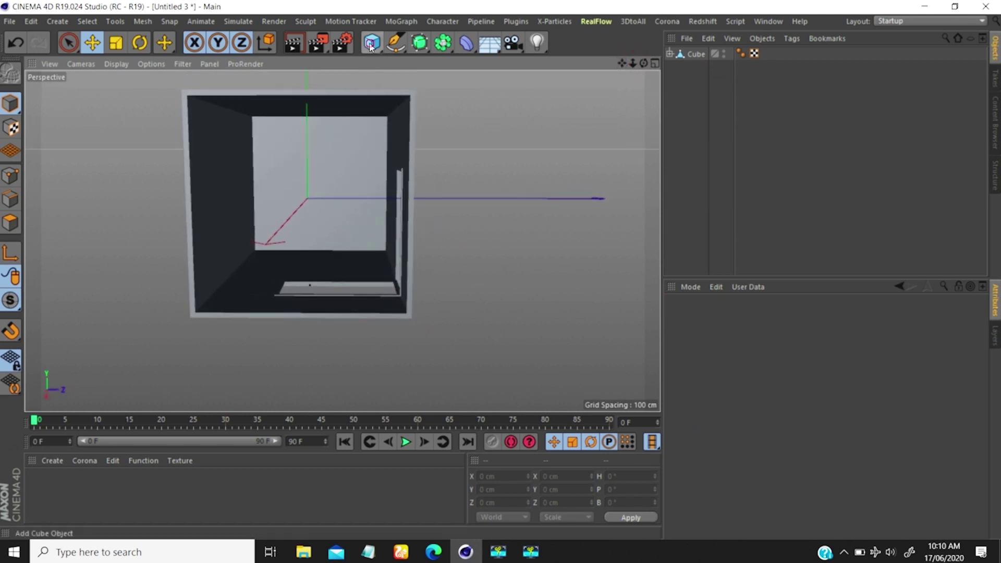
click(372, 43)
click(563, 132)
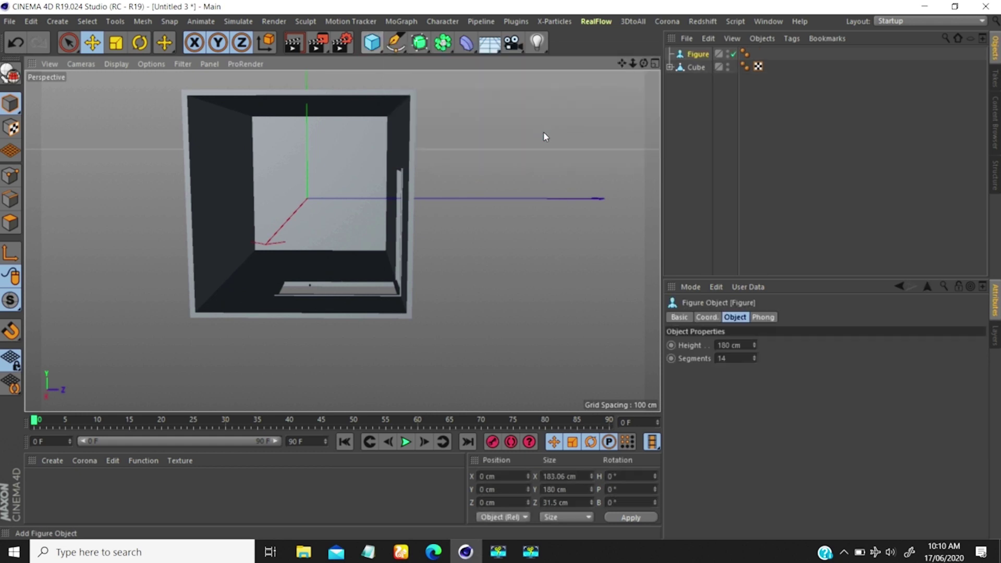
drag(307, 110, 313, 190)
Scale the Figure down to about 61 cm tall and rotate its heading 90° to face the room's open side
key(t)
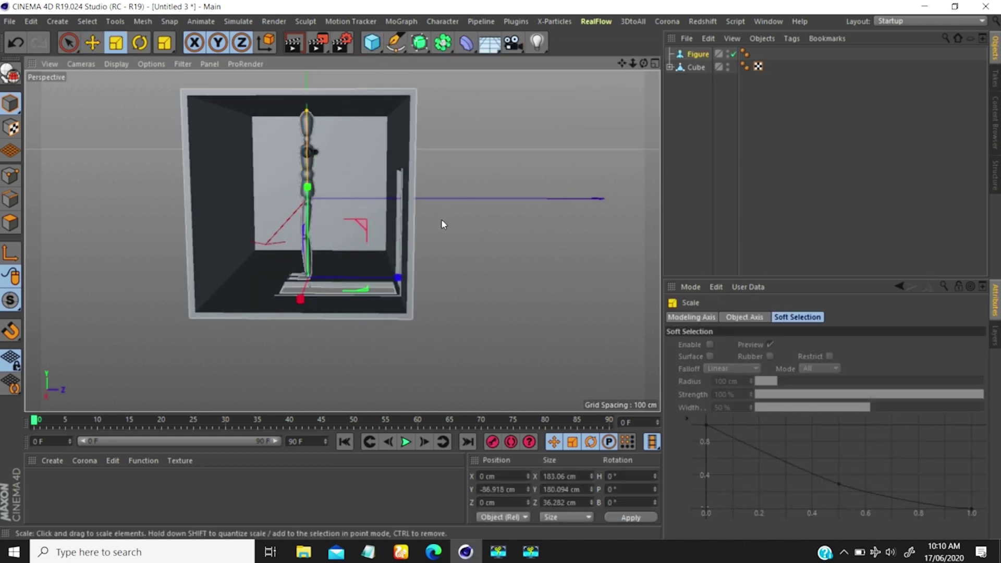
drag(442, 220, 158, 363)
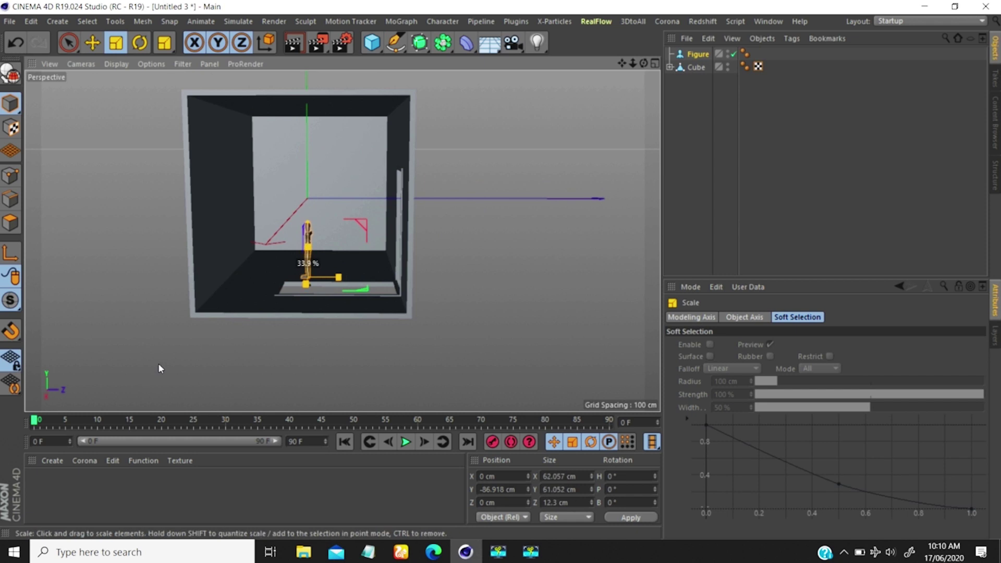
key(r)
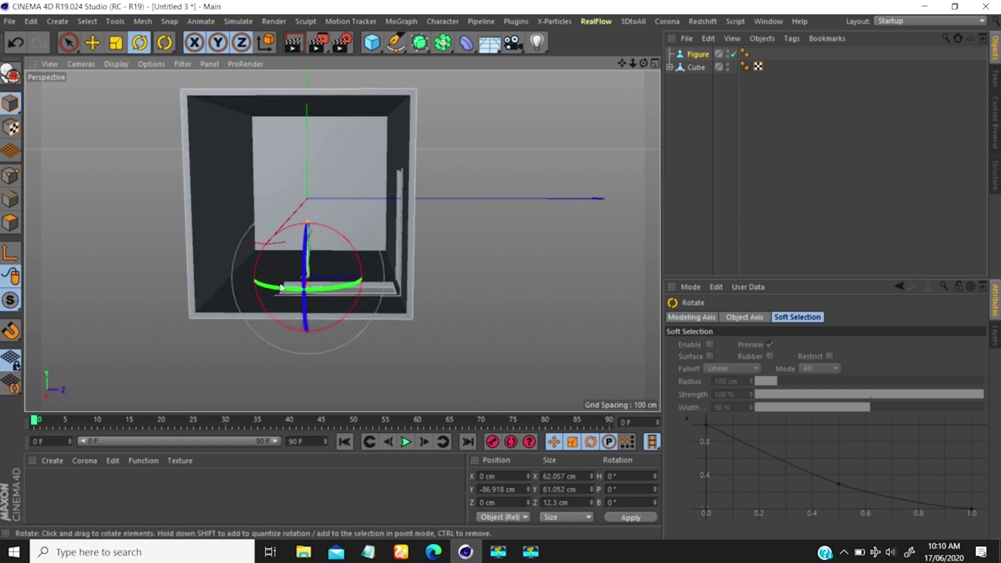
drag(280, 291, 368, 283)
Move the Figure to about X -66 cm, enlarge it to about 80 cm tall and lower it to about Y -97 cm
key(e)
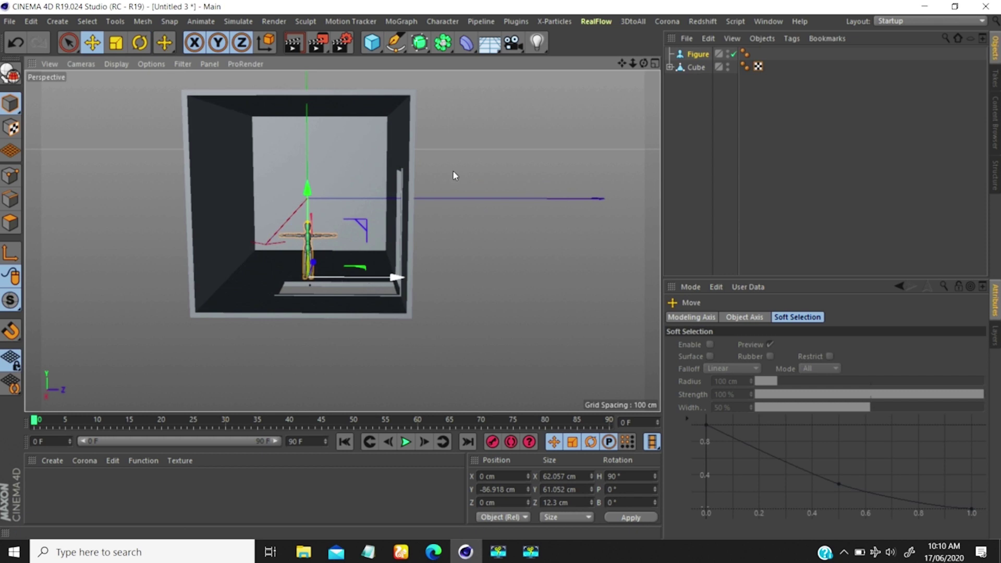
drag(643, 63, 624, 75)
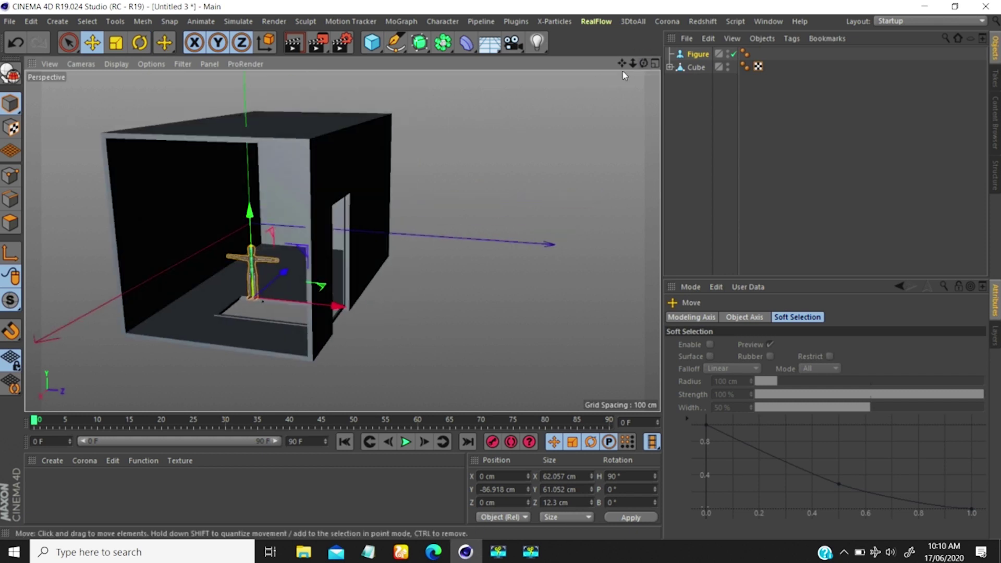
drag(279, 273, 191, 383)
key(t)
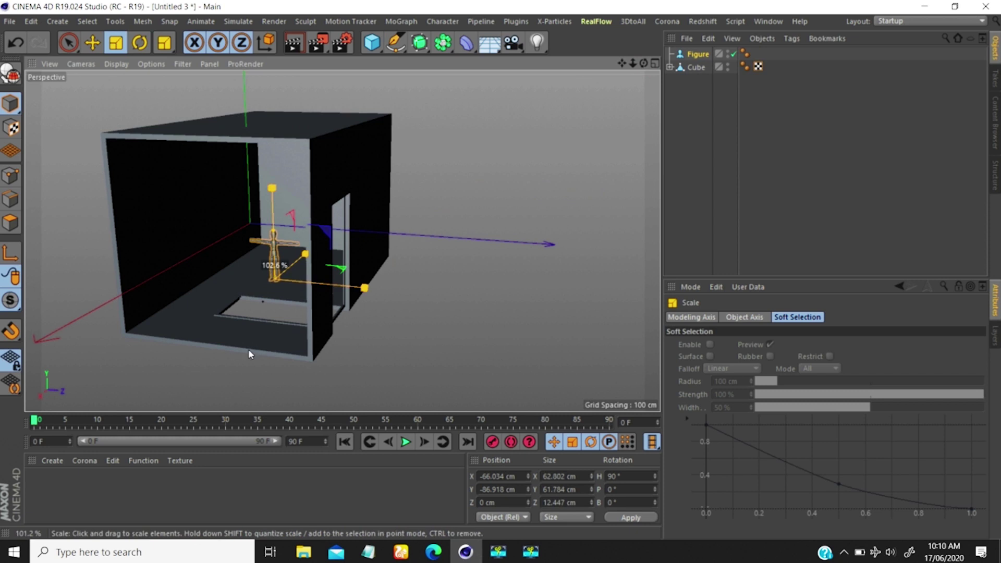
key(e)
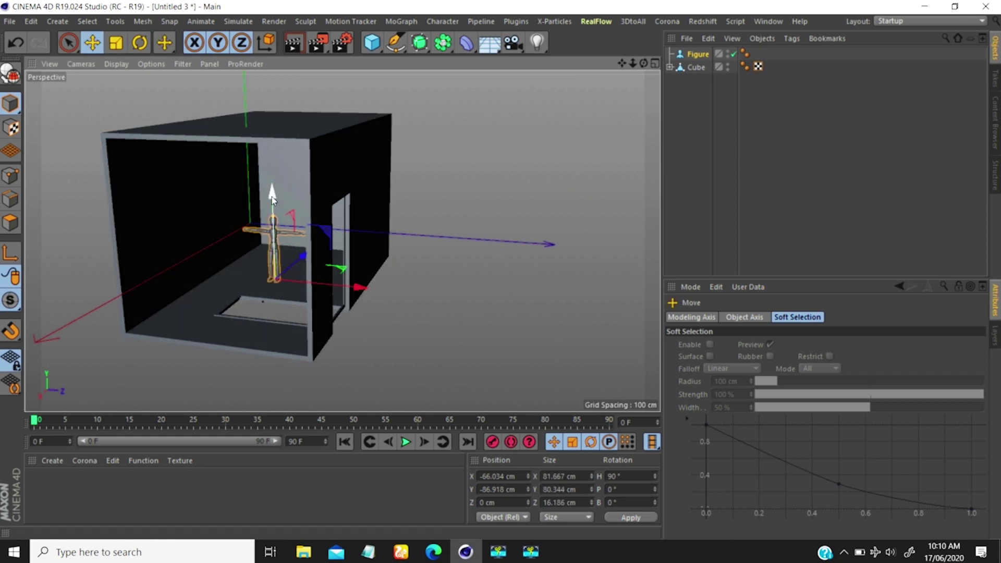
drag(272, 199, 277, 203)
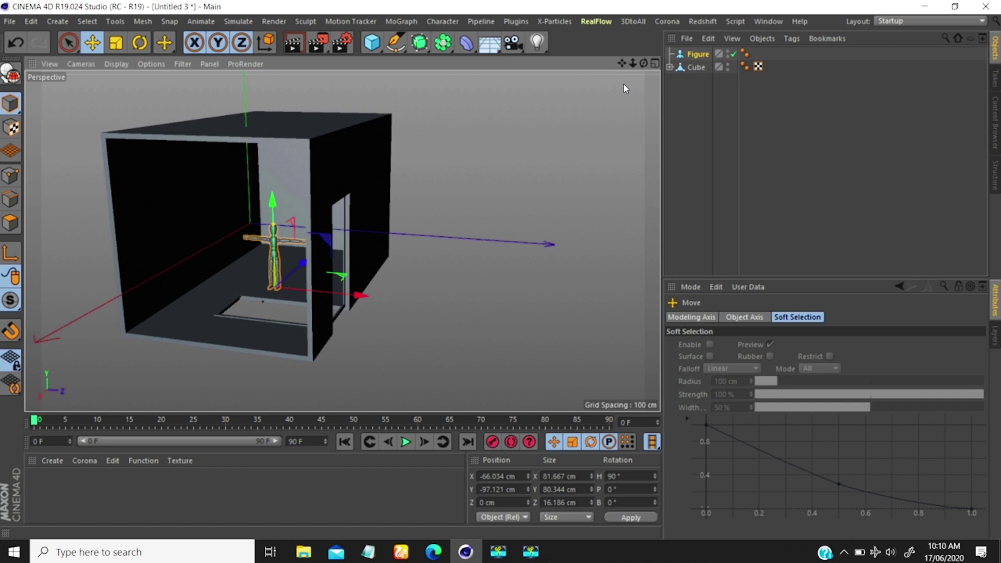
Add a Platonic primitive and scale it down uniformly to about 36 cm
click(369, 41)
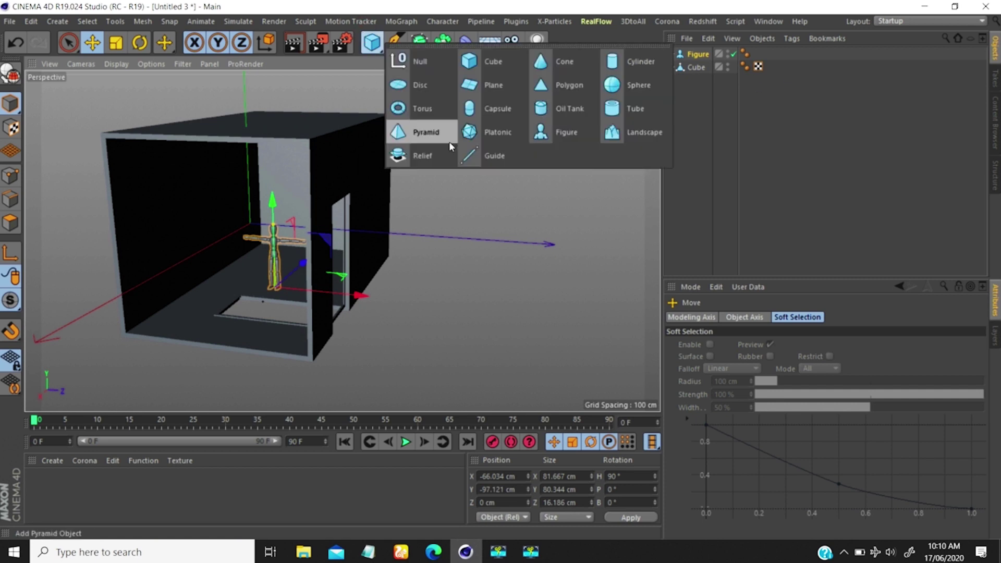
click(480, 133)
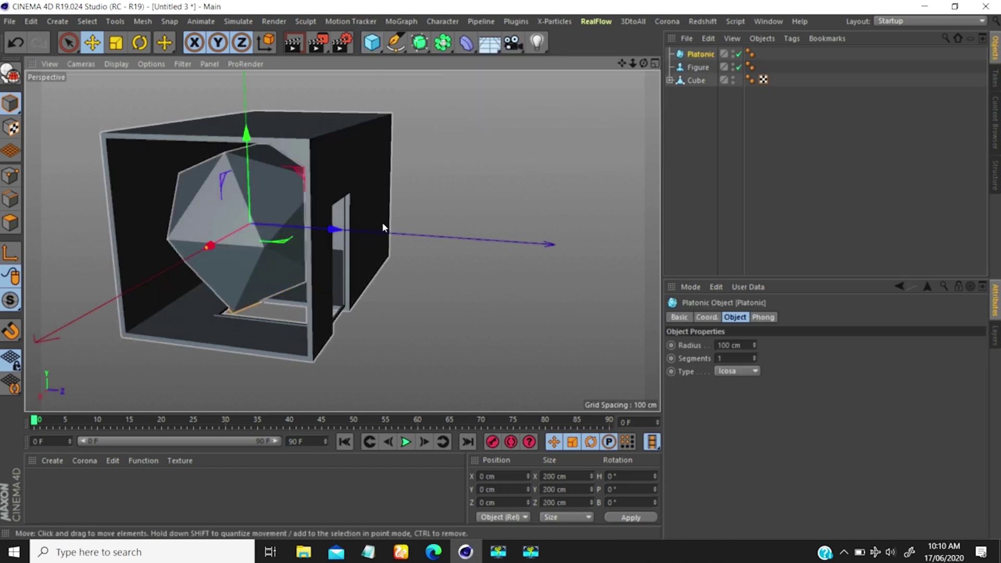
key(t)
drag(507, 194, 180, 352)
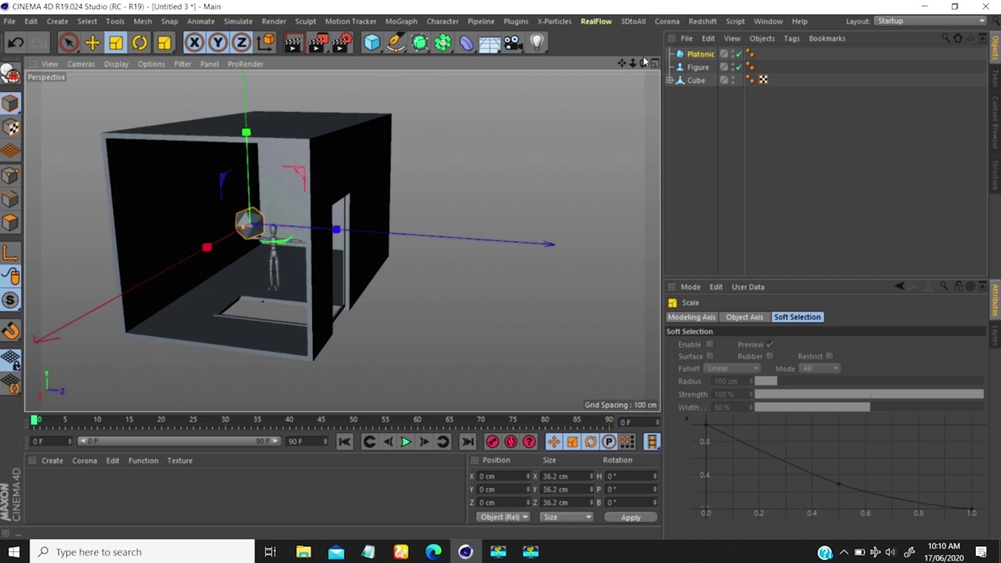
drag(644, 62, 699, 68)
Move the Platonic toward the room's back wall, to about X -169 cm and Z 50 cm
key(e)
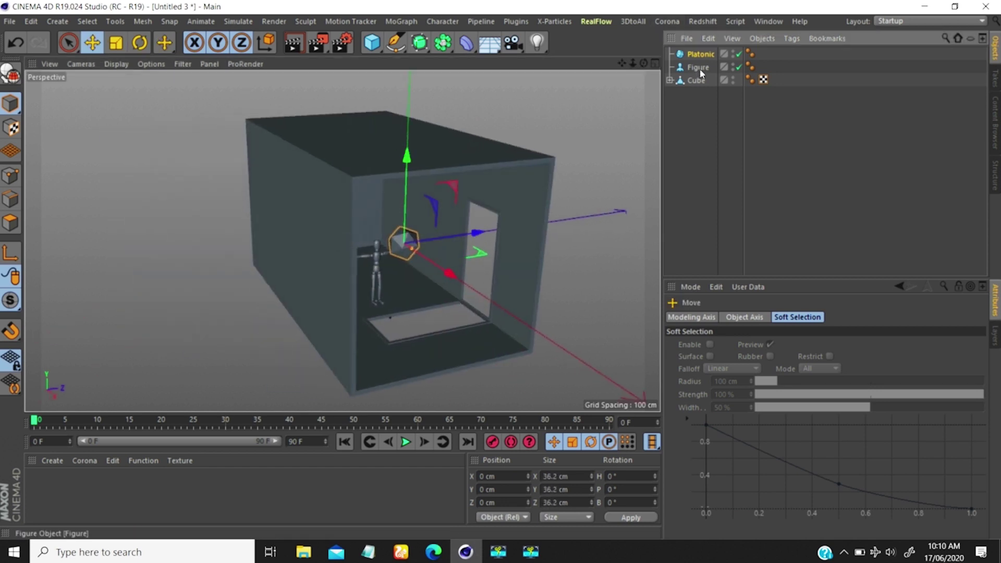
drag(448, 271, 355, 227)
drag(425, 205, 441, 197)
drag(422, 231, 409, 229)
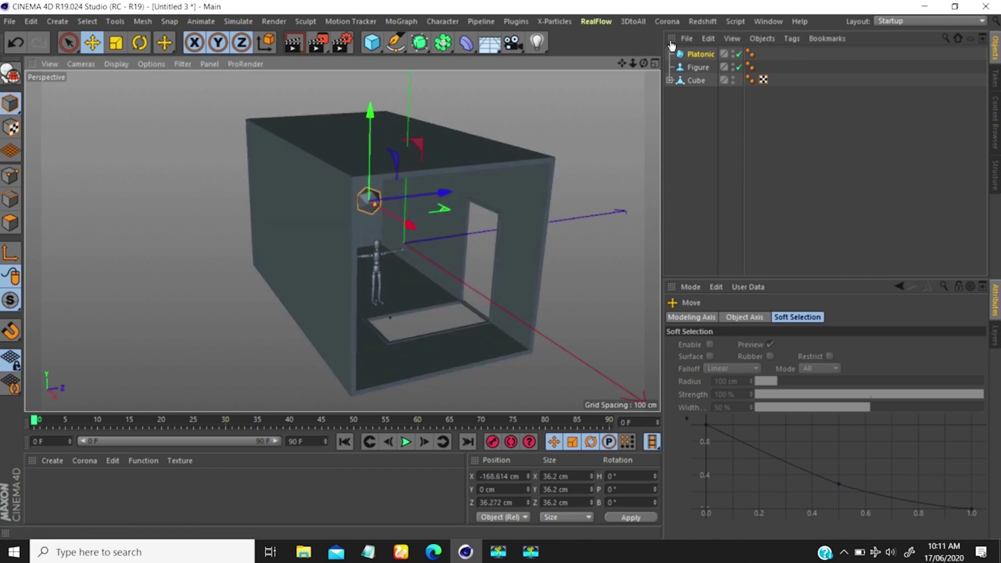
drag(634, 63, 560, 274)
drag(624, 235, 636, 241)
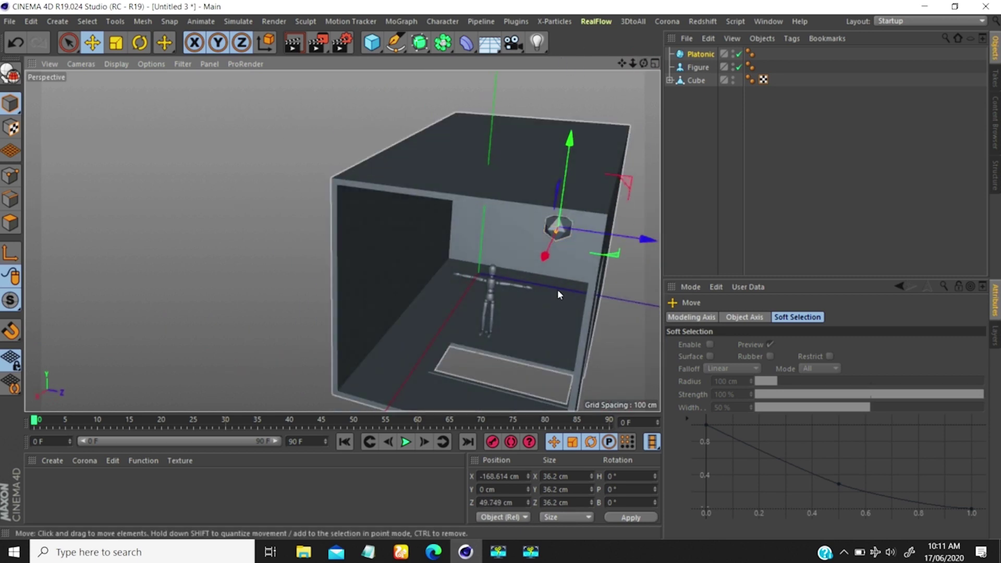
Move the Figure farther back and to the side of the room, to about X -155 cm and Z -40 cm
click(491, 288)
drag(504, 298, 575, 324)
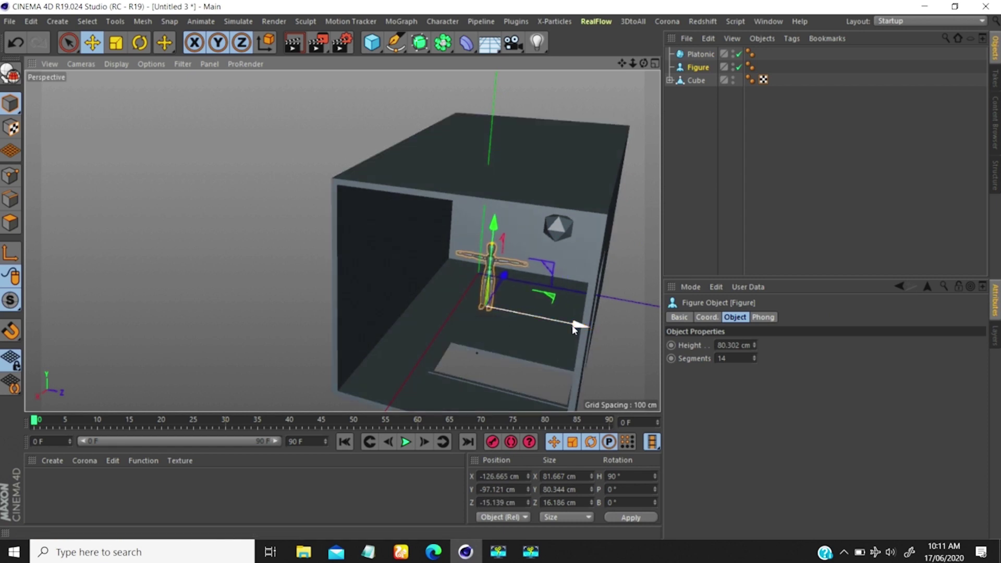
drag(645, 63, 626, 85)
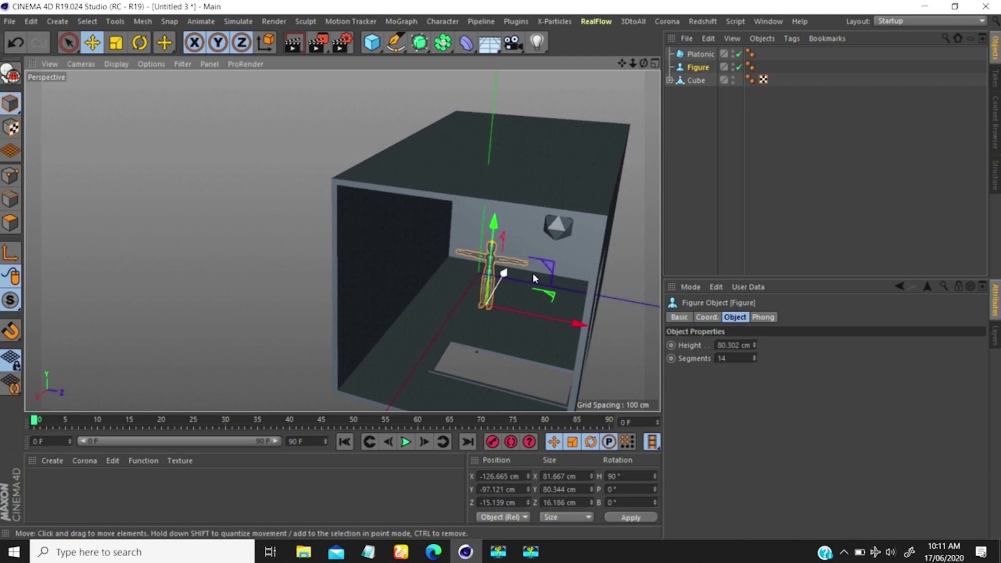
drag(544, 295, 540, 280)
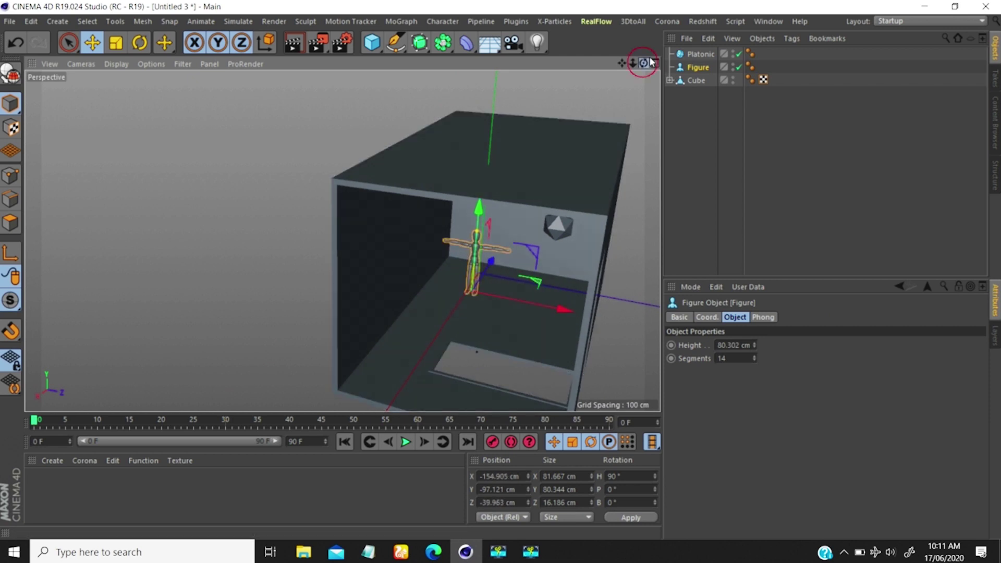
Select the Platonic and the Figure together and make both children of the Cube room
drag(643, 63, 651, 66)
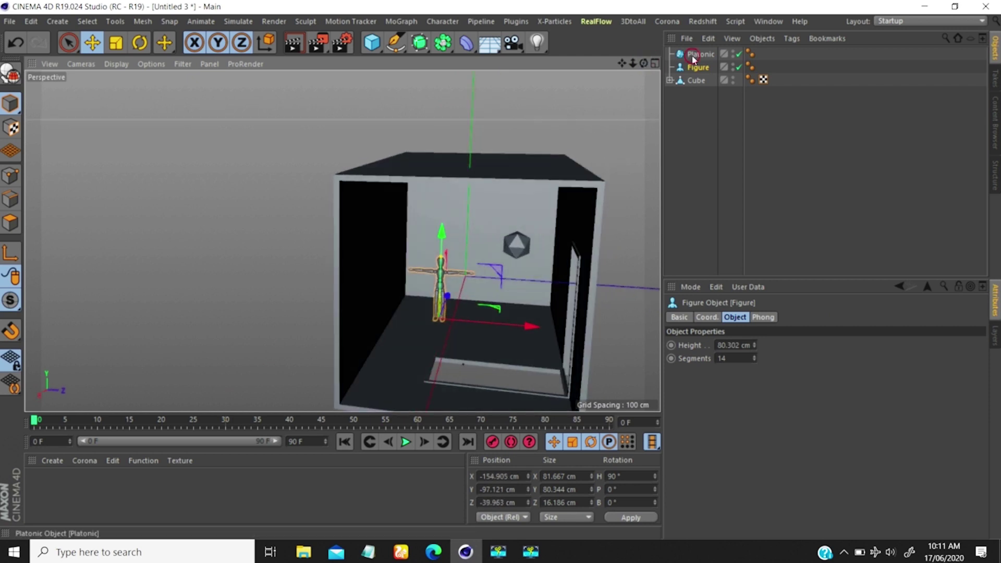
ctrl+click(693, 55)
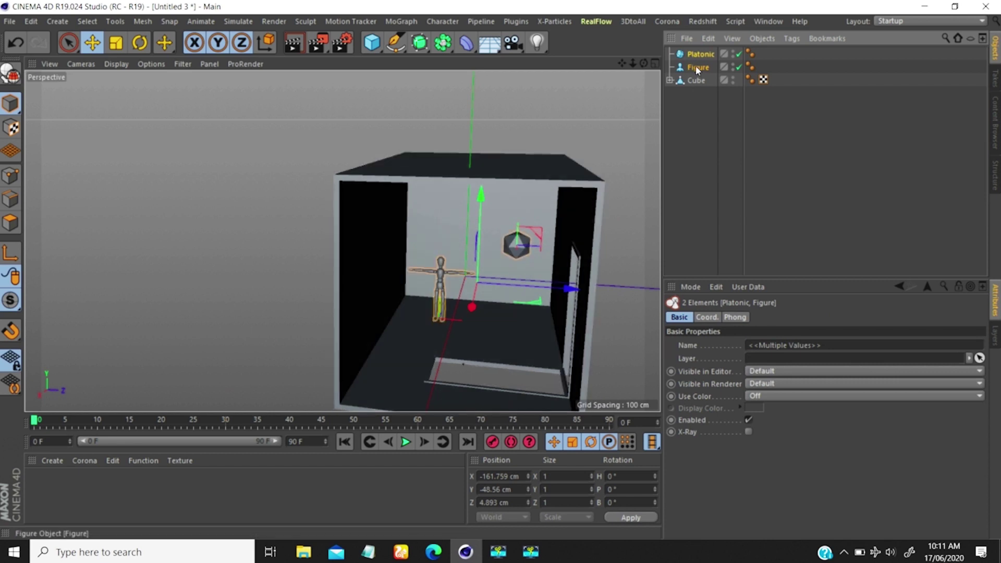
drag(694, 84, 694, 81)
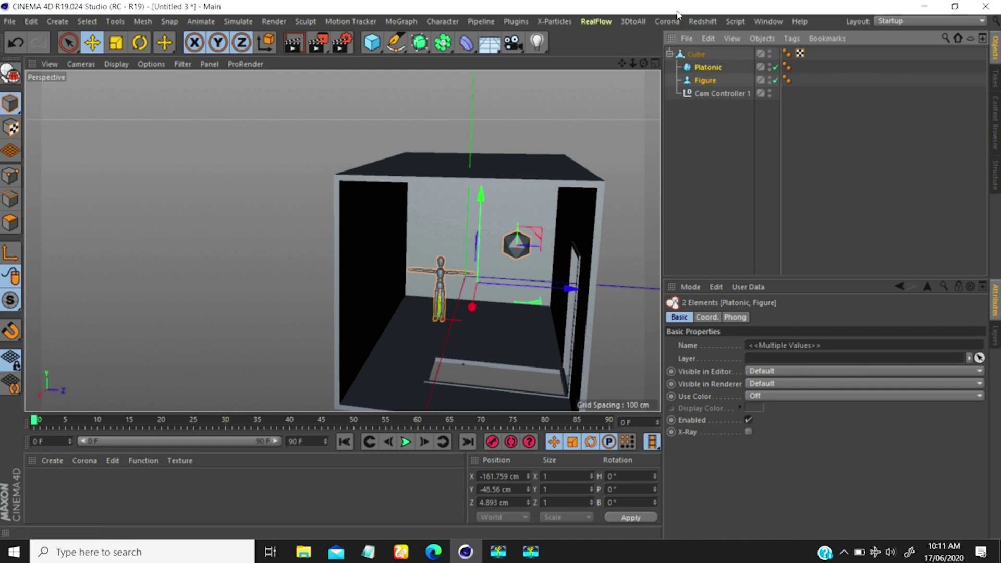
Add a Cube primitive and scale it down uniformly to about 37 cm
click(669, 54)
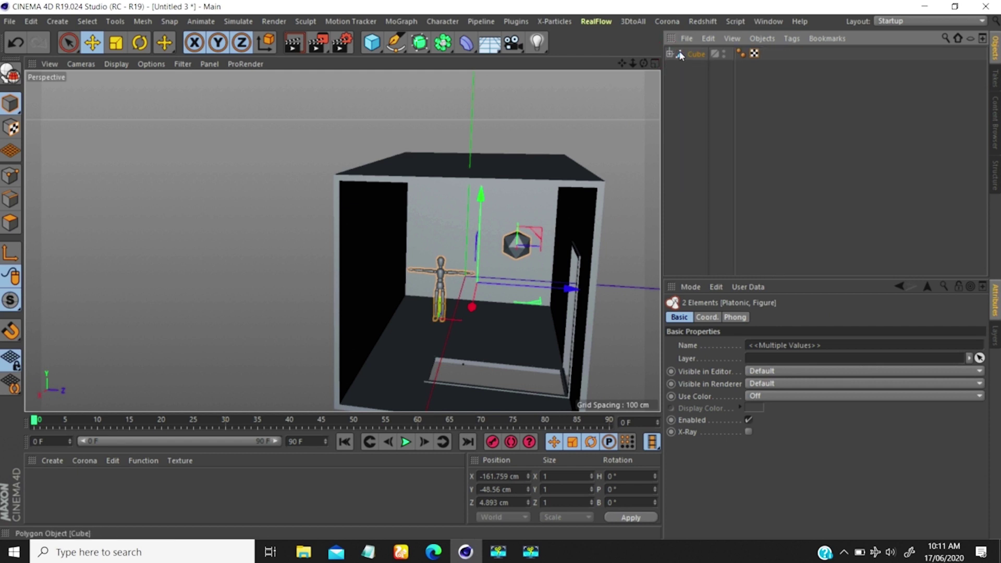
click(693, 54)
mouse_move(632, 63)
mouse_down()
mouse_move(624, 118)
mouse_move(654, 49)
mouse_move(567, 44)
mouse_move(646, 64)
mouse_up()
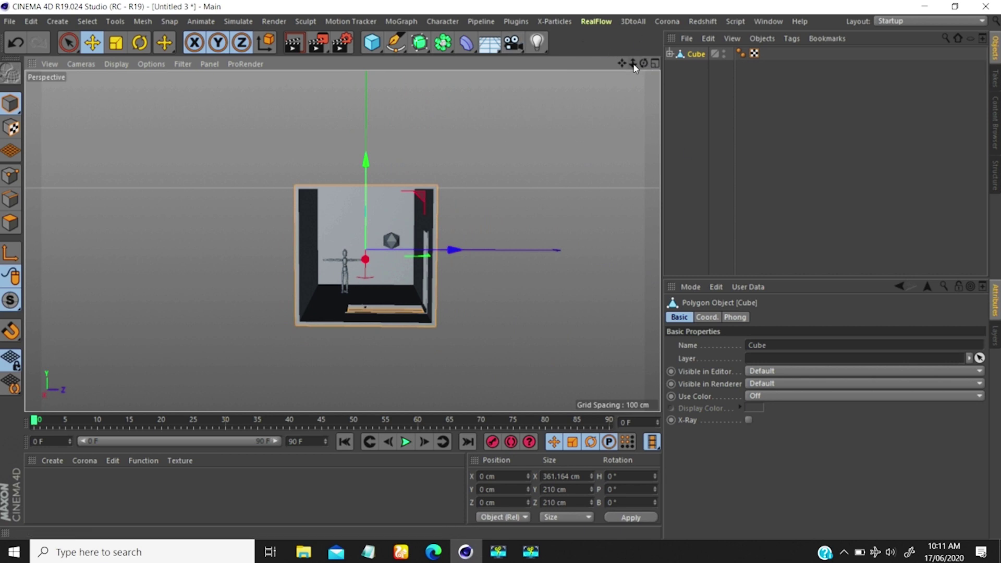
drag(633, 63, 635, 81)
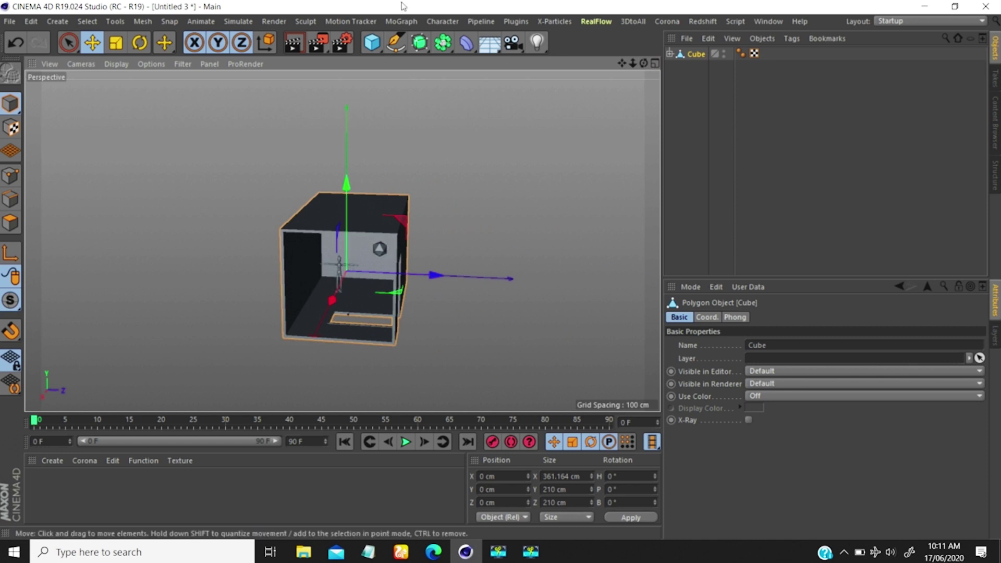
click(371, 42)
click(499, 59)
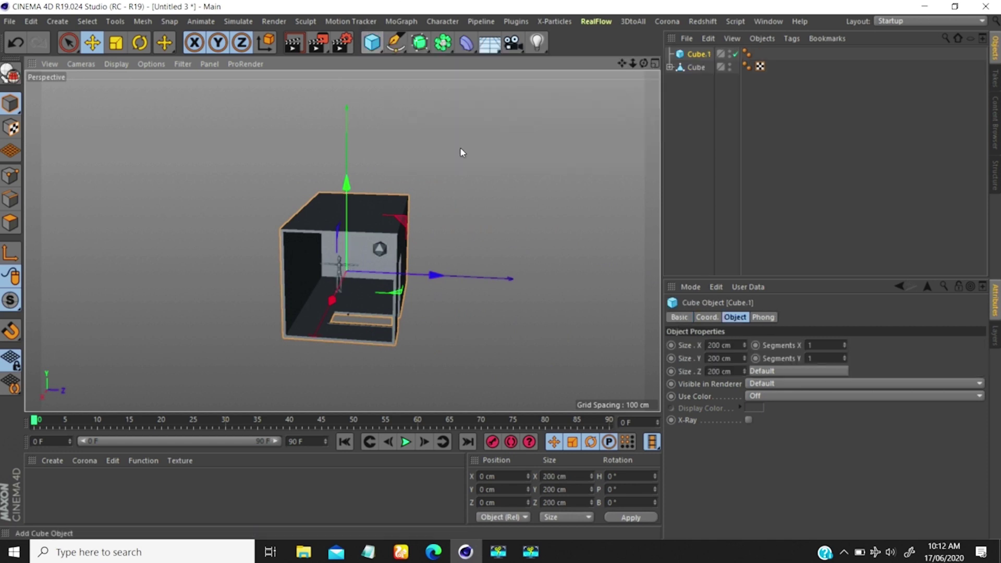
key(t)
drag(458, 286, 143, 483)
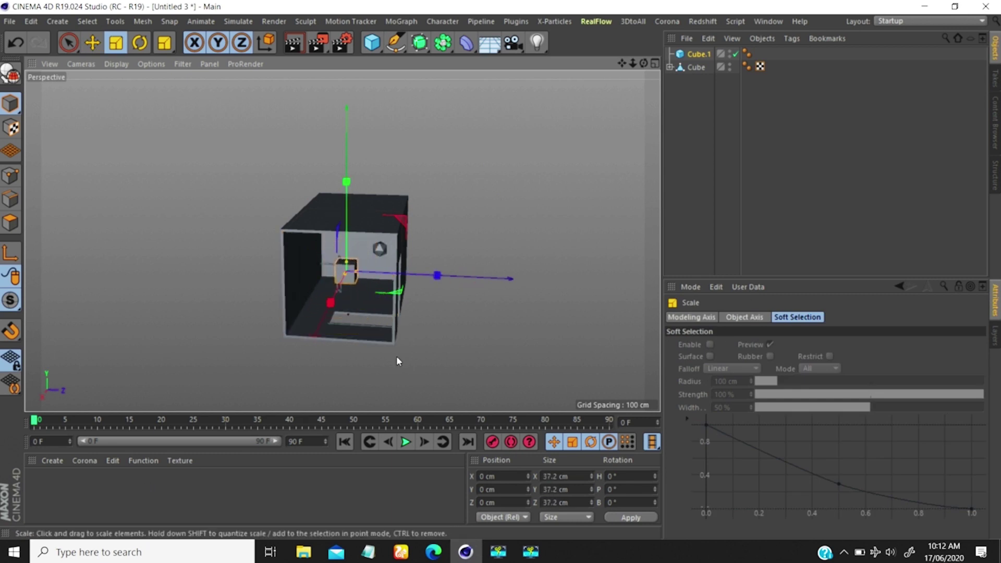
Move the small cube beside the room's side wall, to about X -124 cm, Y -50 cm and Z 82 cm
alt+drag(403, 348, 455, 340)
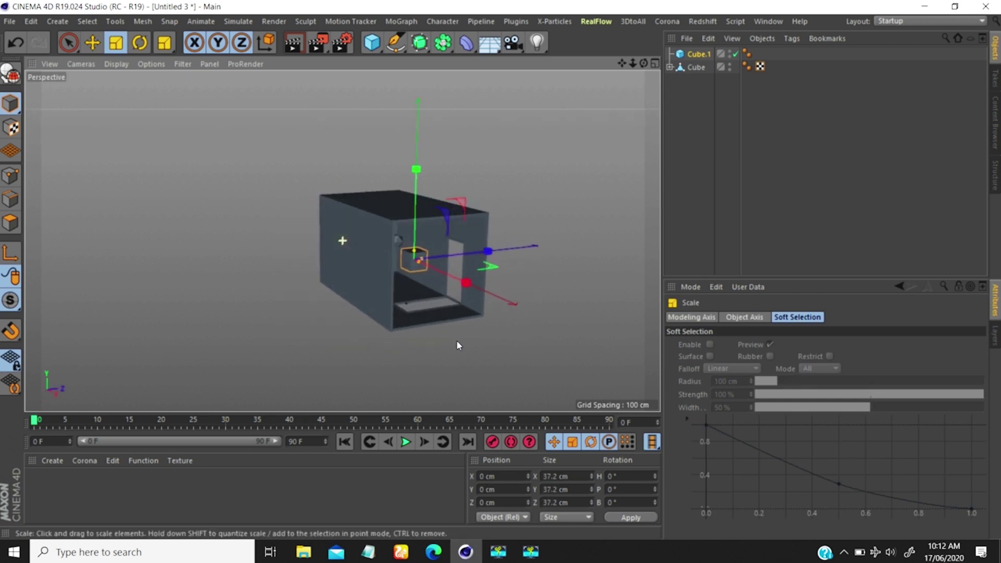
key(e)
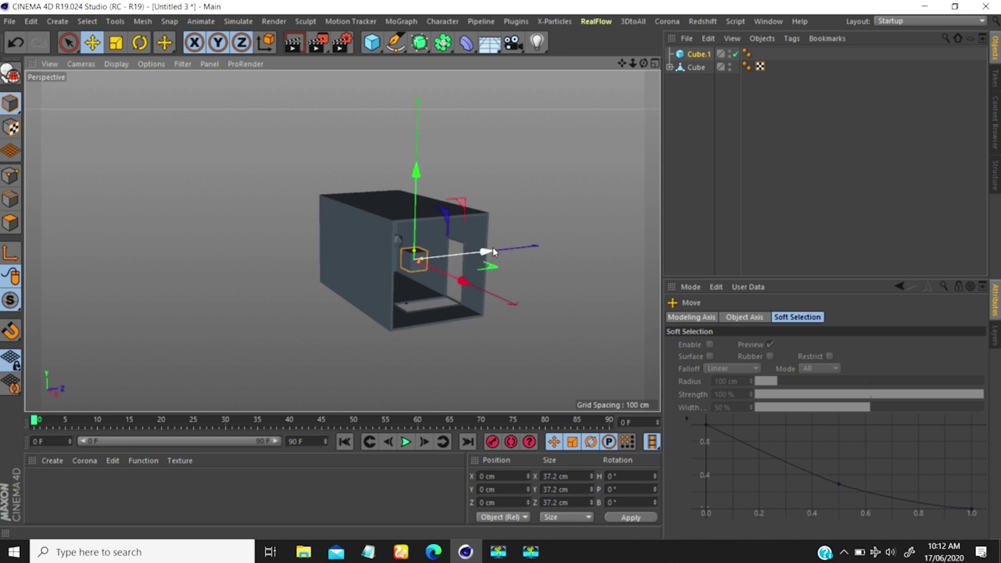
drag(493, 248, 455, 263)
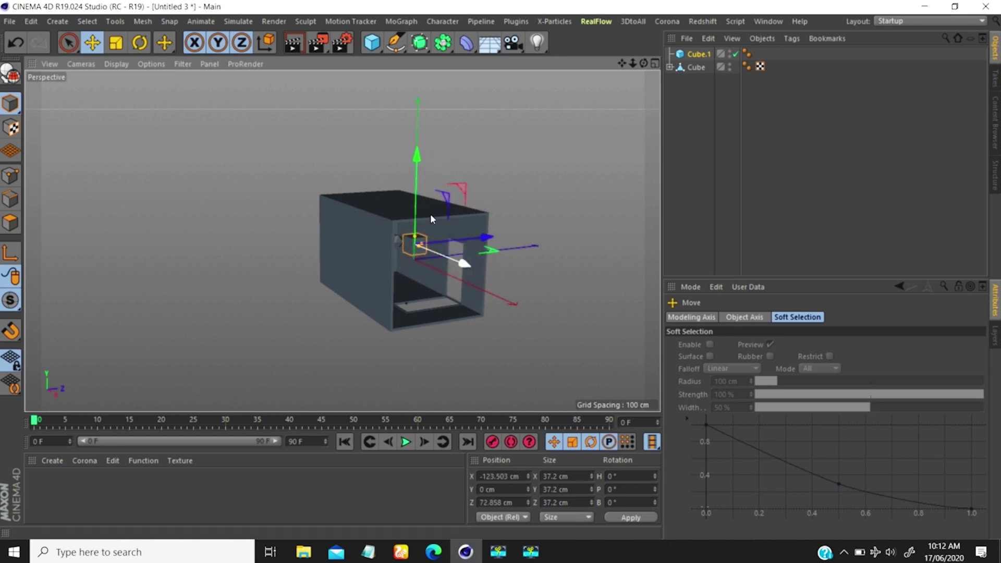
drag(416, 156, 420, 189)
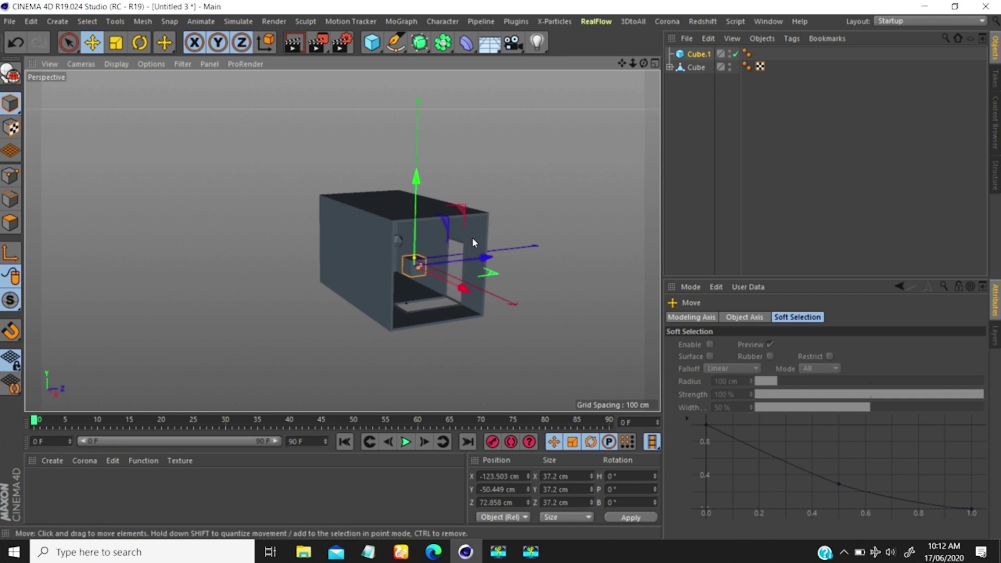
drag(480, 263, 485, 260)
drag(643, 63, 608, 60)
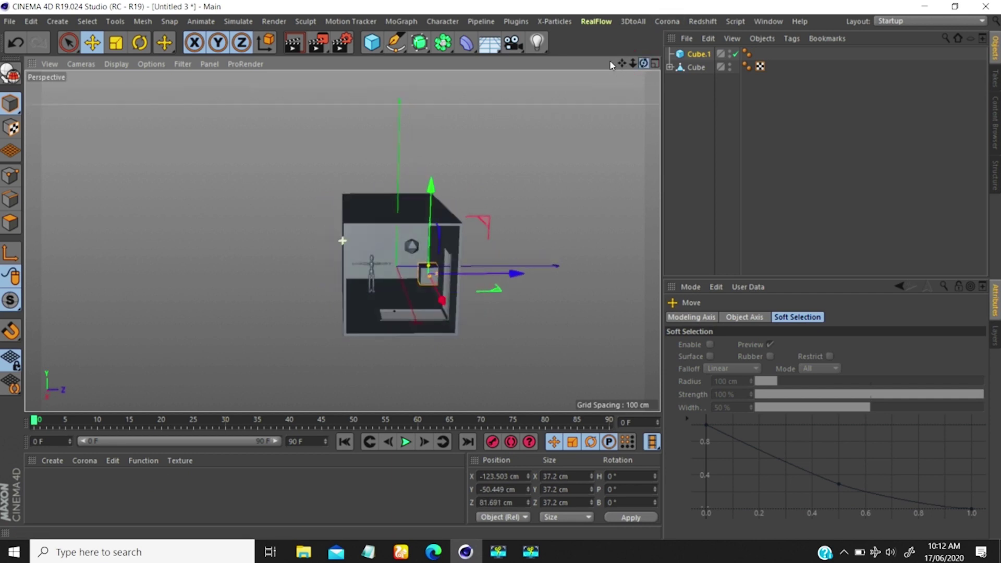
Make the small cube a child of the Cube room and rename it Cube 2
click(669, 67)
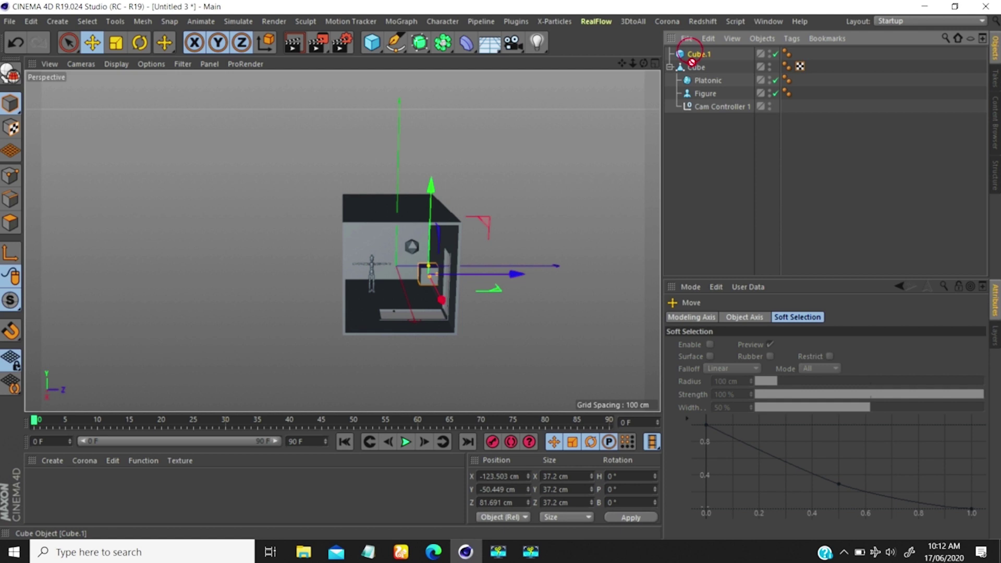
drag(692, 54, 694, 70)
double_click(700, 69)
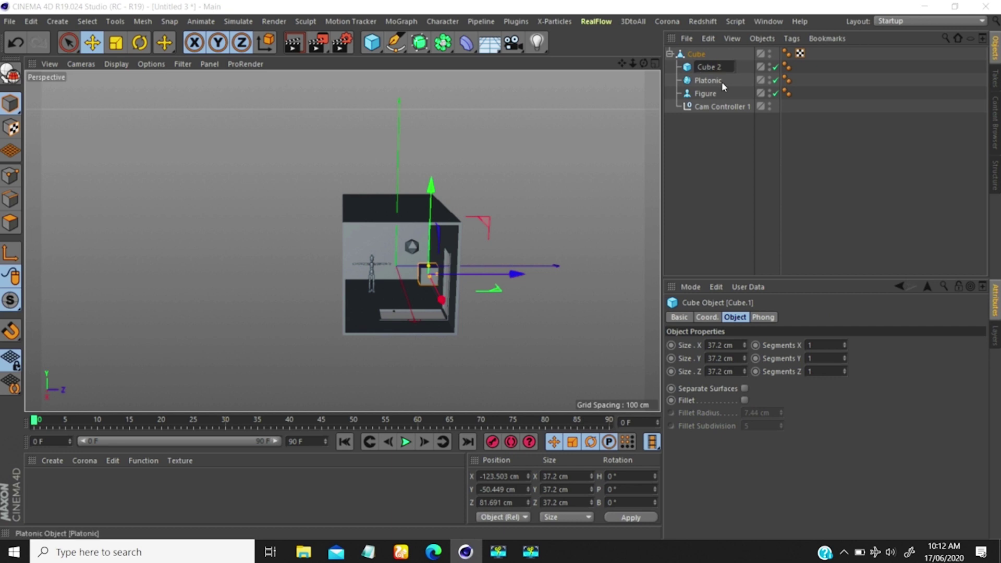
Rename the Platonic as Platonic 1 and the Figure as Figure 1
click(720, 79)
double_click(719, 79)
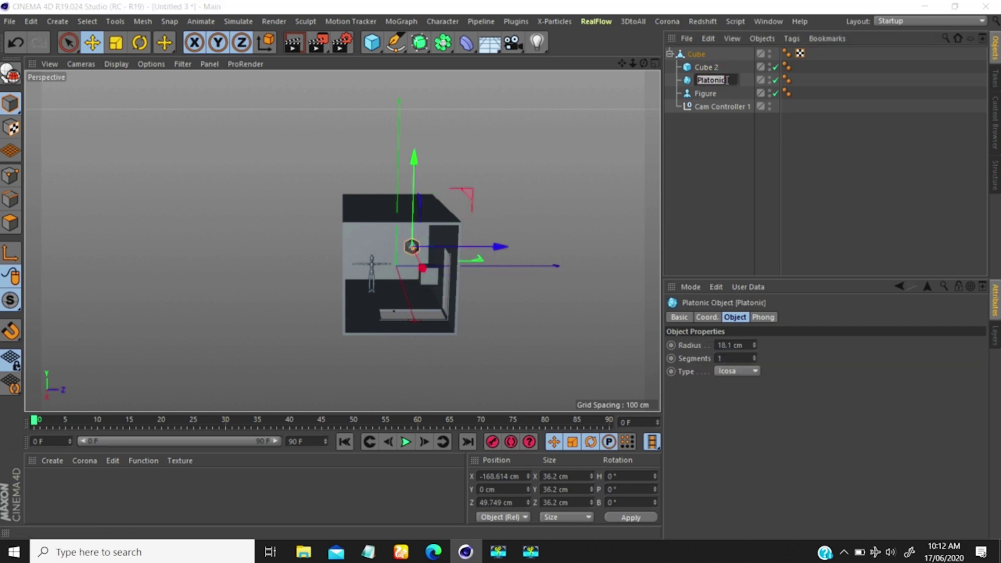
click(730, 79)
text(1)
click(707, 92)
double_click(708, 92)
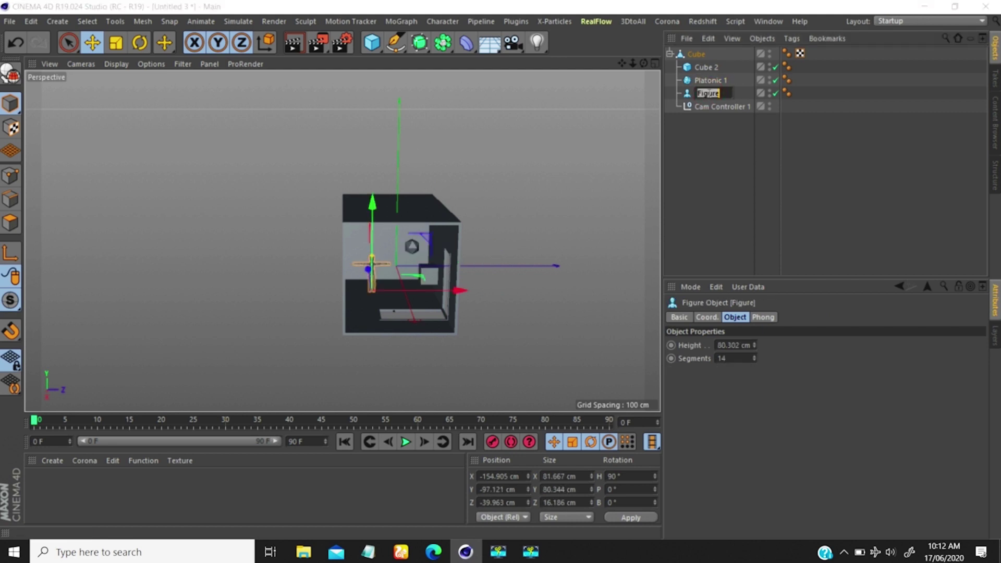
click(724, 91)
text(1)
key(Return)
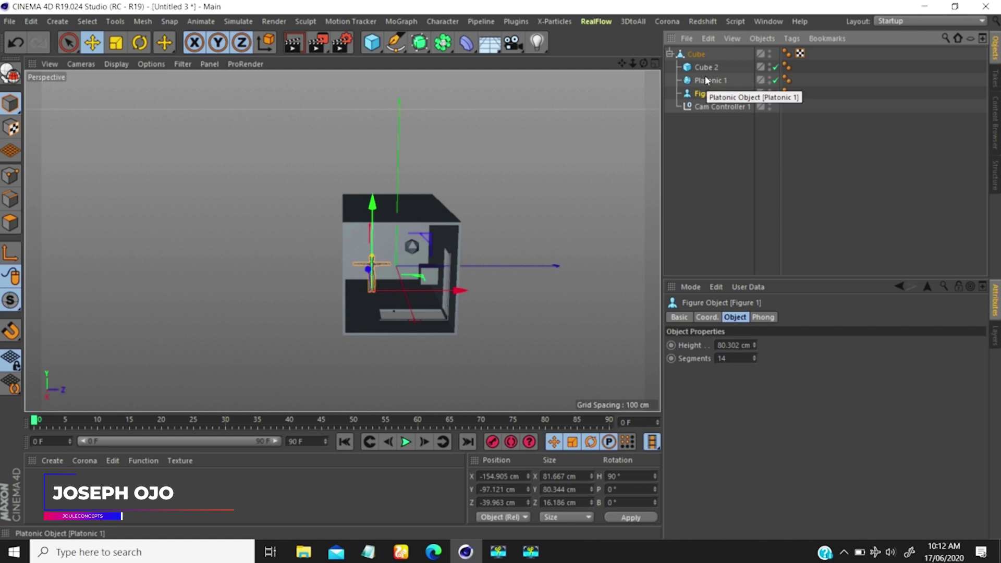
Duplicate Figure 1 and move the copy across the room to about X -206 cm and Z 52 cm
drag(703, 92, 704, 105)
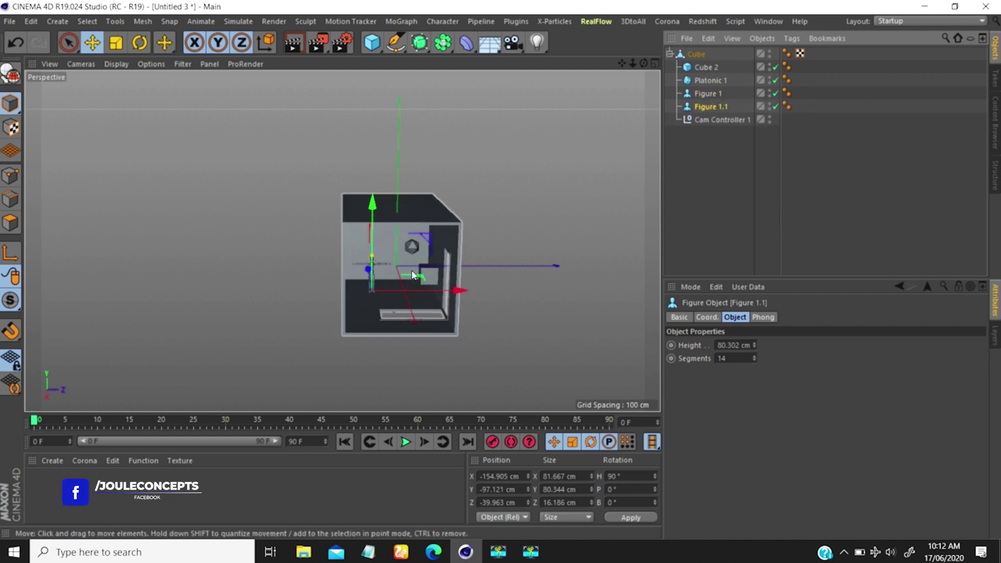
drag(413, 273, 450, 268)
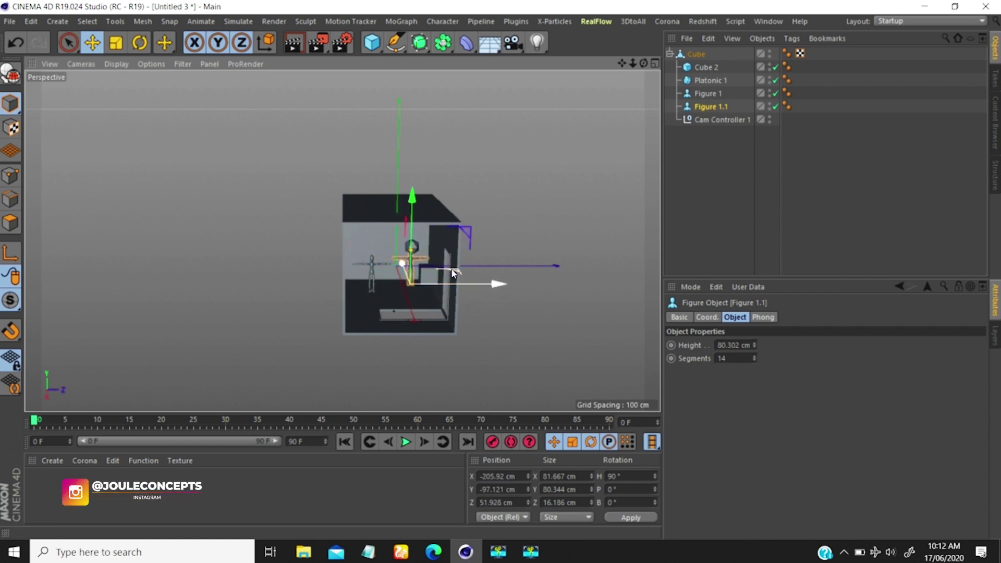
Rename the duplicated figure as Figure 2 and place it directly below Cube 2 in the object hierarchy
double_click(722, 106)
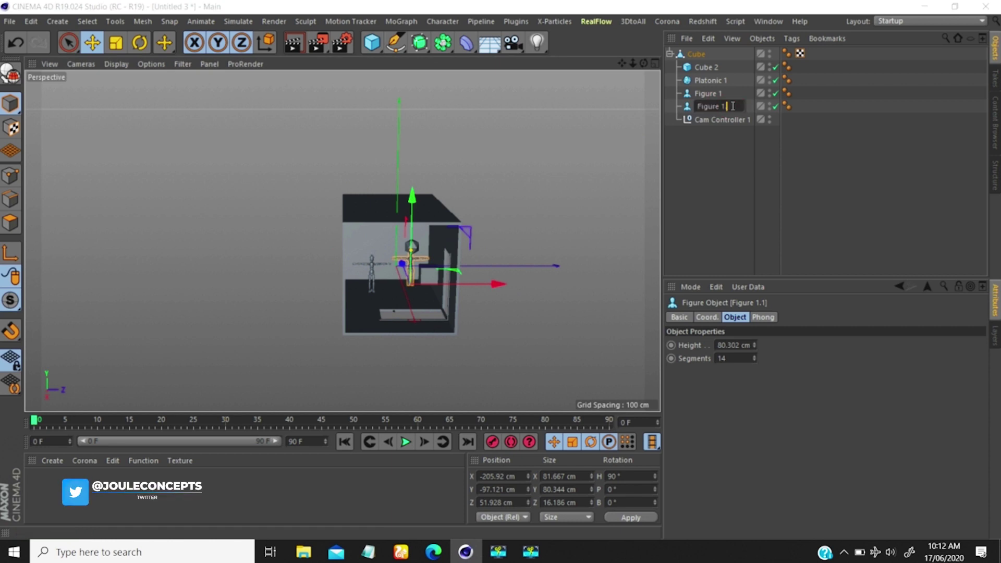
text(2)
key(Return)
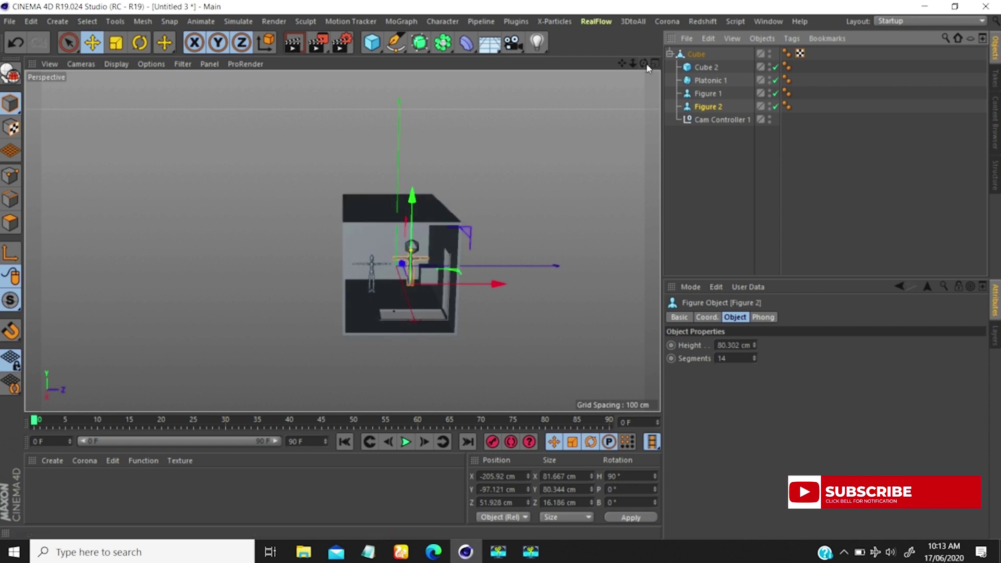
drag(705, 110, 709, 75)
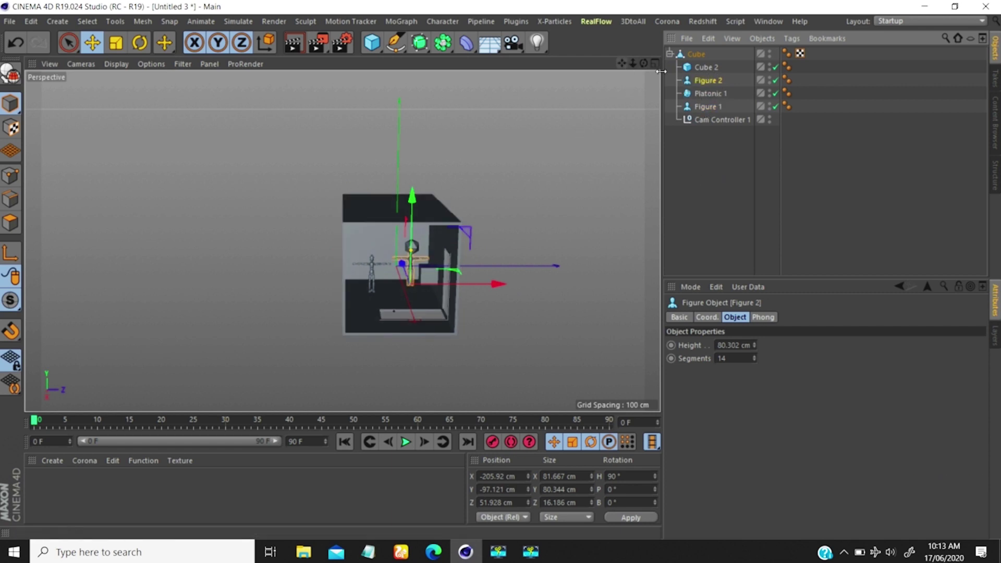
Move the Cube room's axis to its front lower outer corner, at X 100 cm, Y -105 cm and Z 105 cm
click(670, 54)
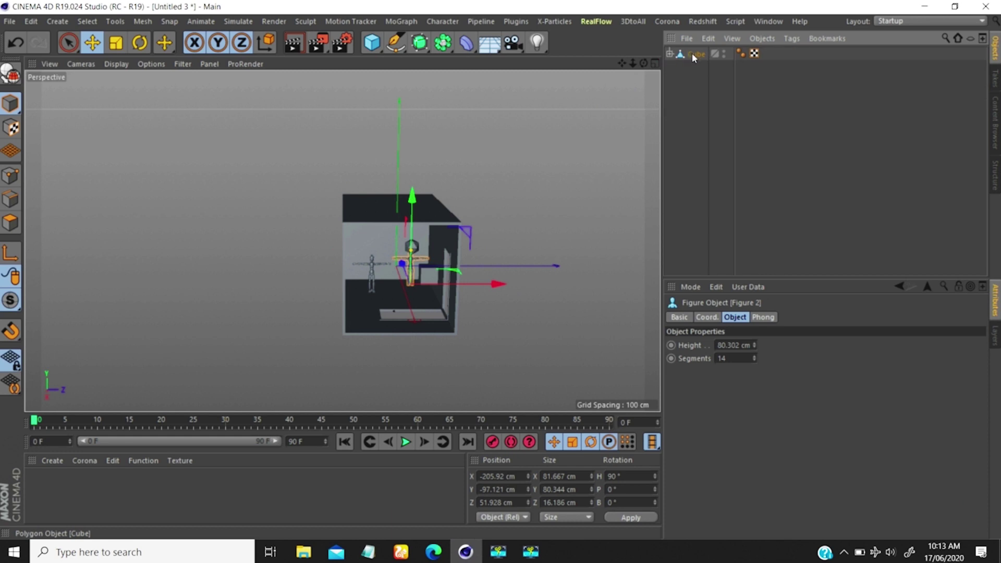
click(693, 53)
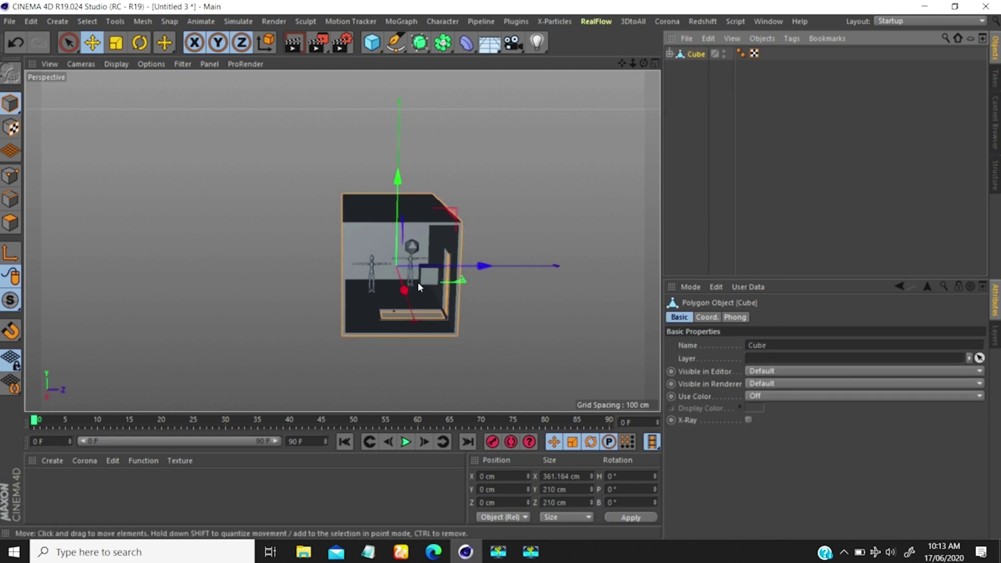
drag(643, 63, 604, 59)
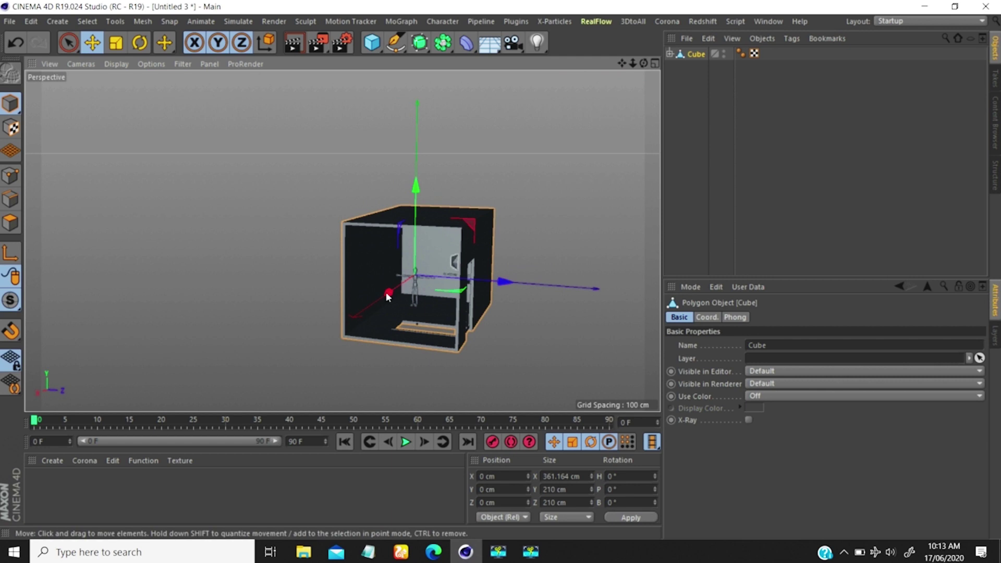
scroll(449, 367, up, 5)
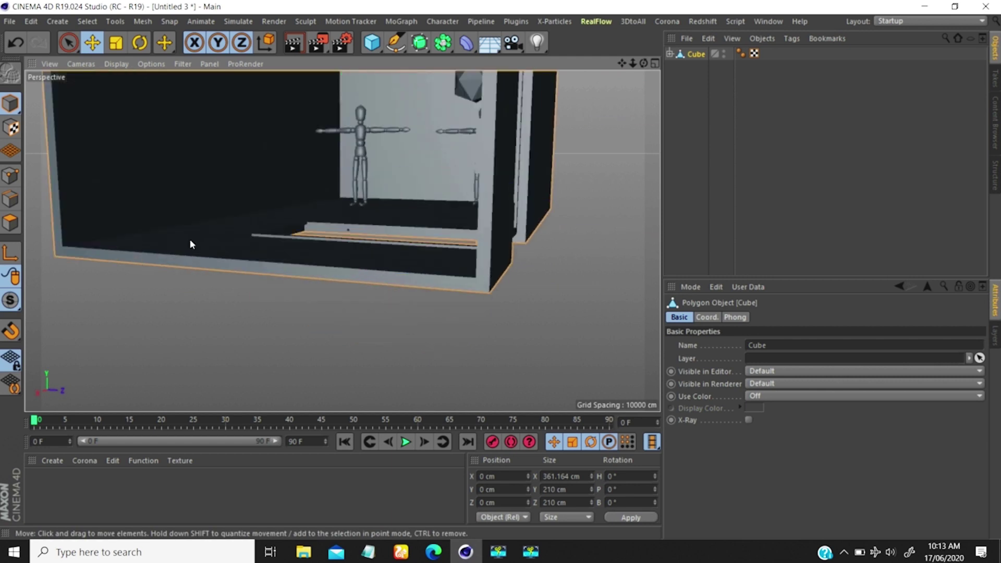
click(11, 254)
click(488, 295)
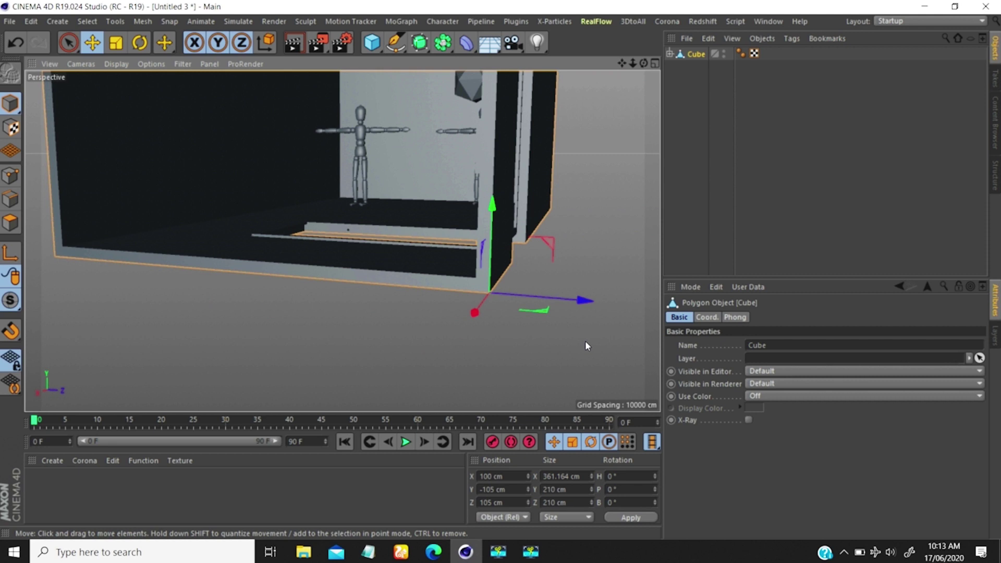
Duplicate the Cube room with its contents and rotate the copy to a pitch of -90° about the corner axis
drag(632, 64, 641, 163)
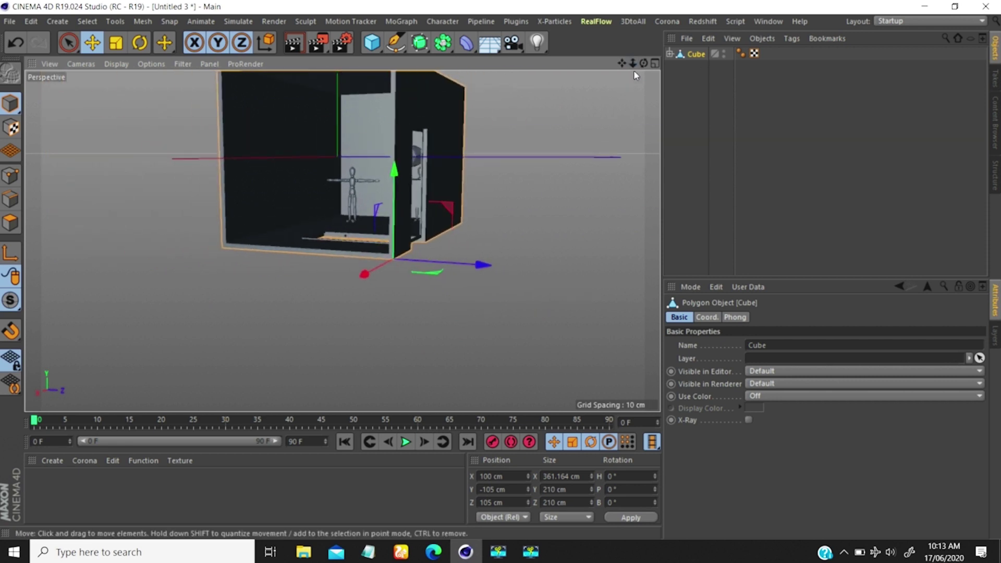
drag(643, 63, 697, 62)
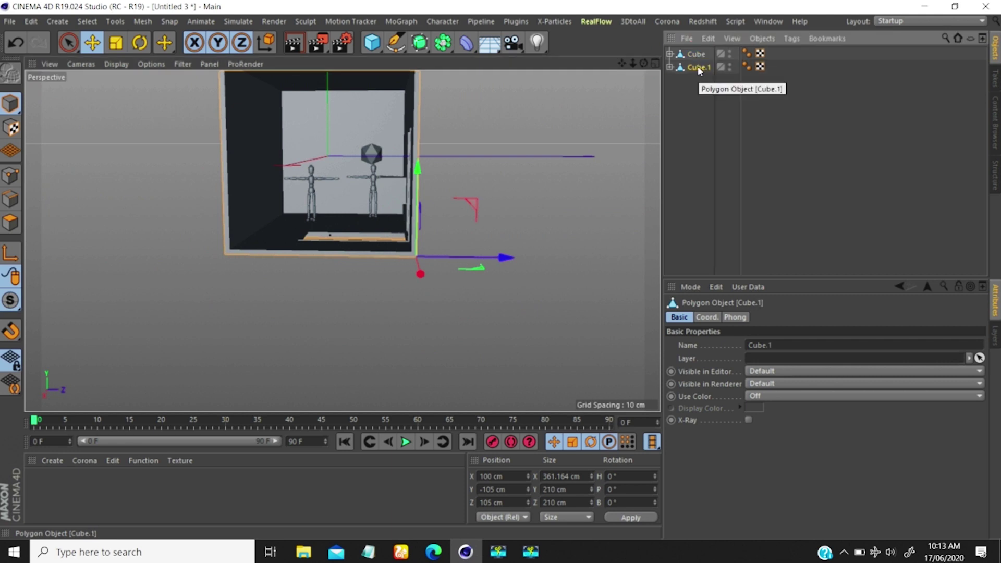
key(r)
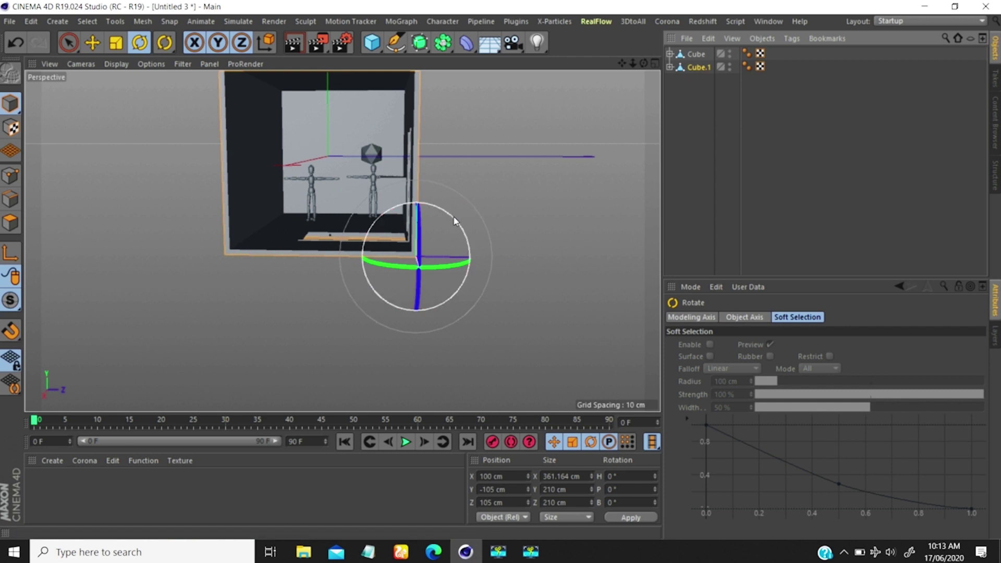
drag(454, 219, 532, 353)
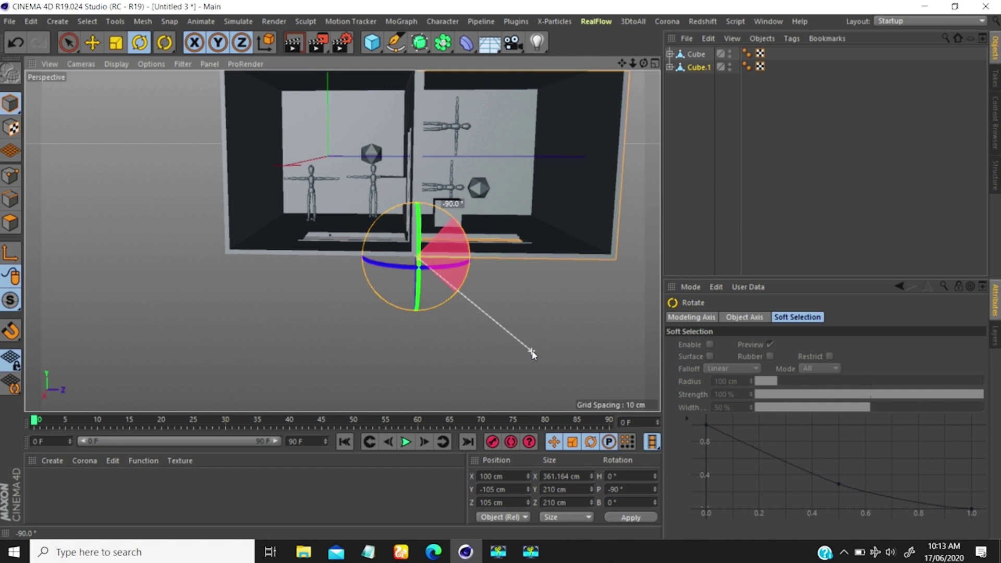
drag(530, 351, 529, 351)
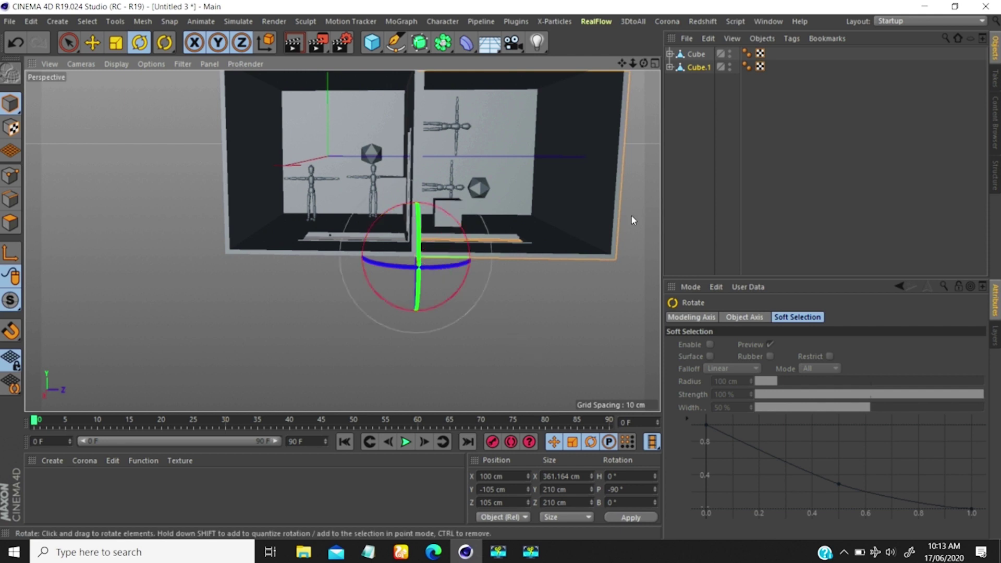
Display the scene with Gouraud Shading (Lines) and move the rotated room copy to Z 95 cm so the adjoining walls overlap
drag(644, 67, 630, 105)
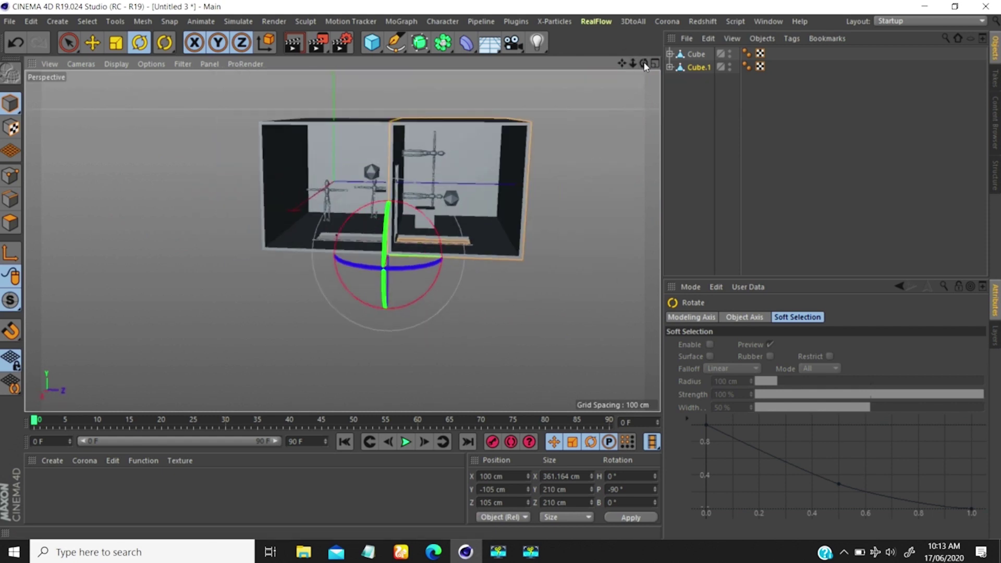
drag(644, 63, 639, 25)
drag(620, 64, 630, 44)
key(n)
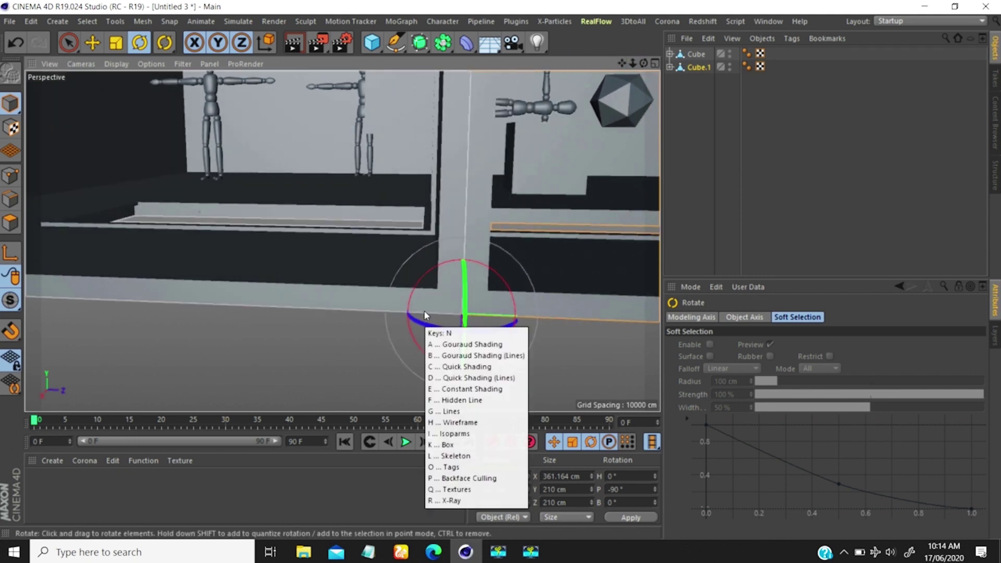
key(b)
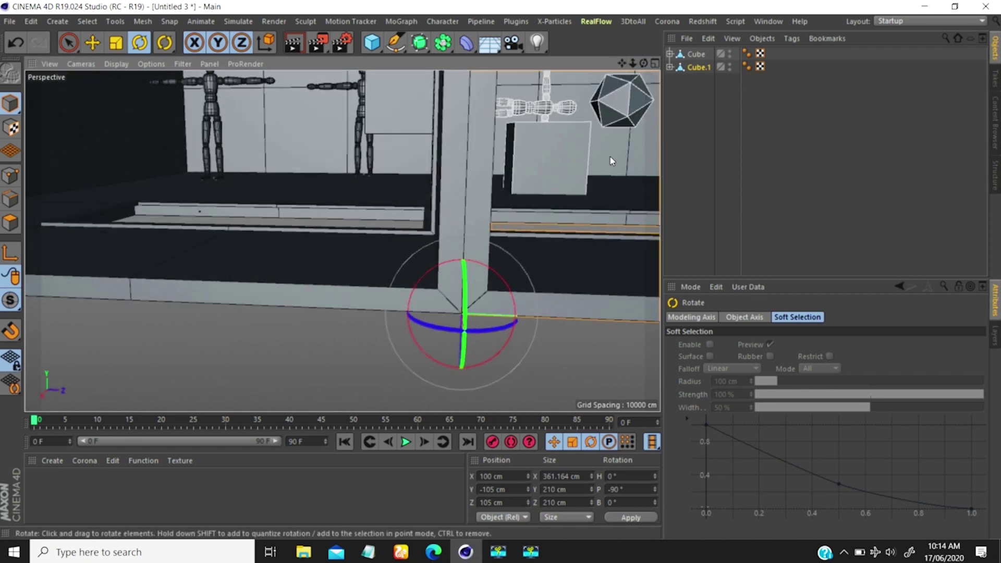
key(e)
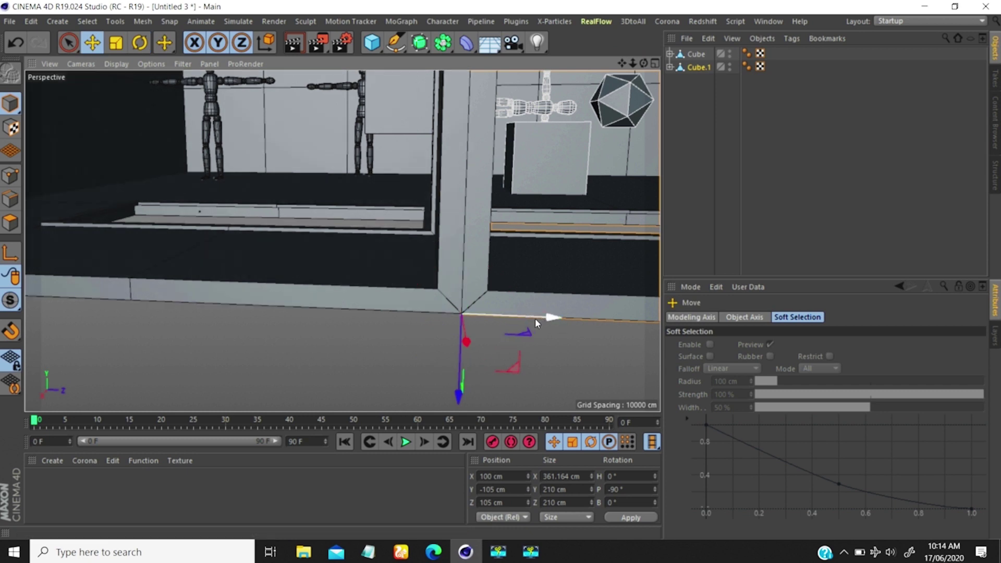
drag(528, 319, 493, 318)
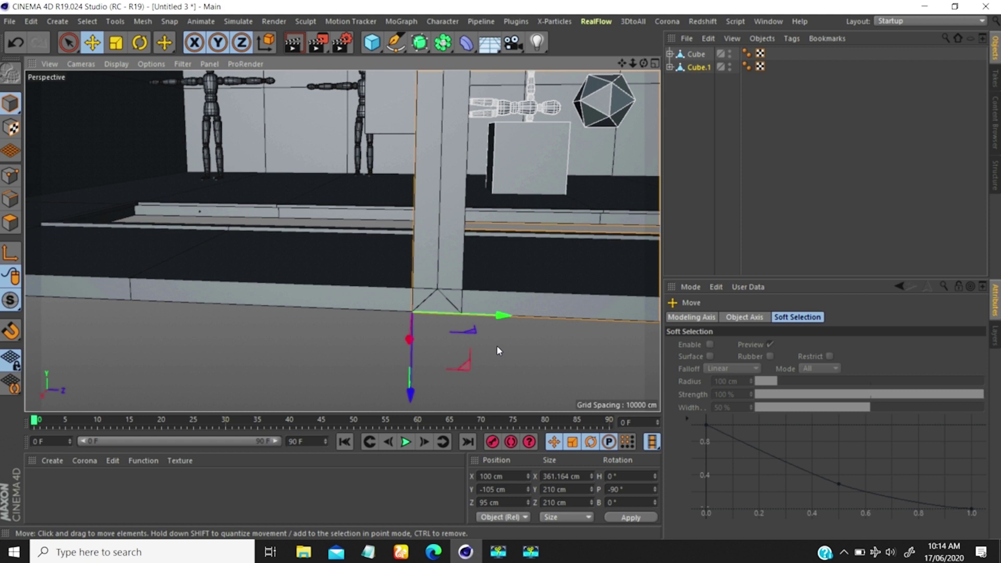
Set the Cube.1 room's Z position to 100 cm so its wall meets the neighbouring room's wall
drag(443, 313, 491, 314)
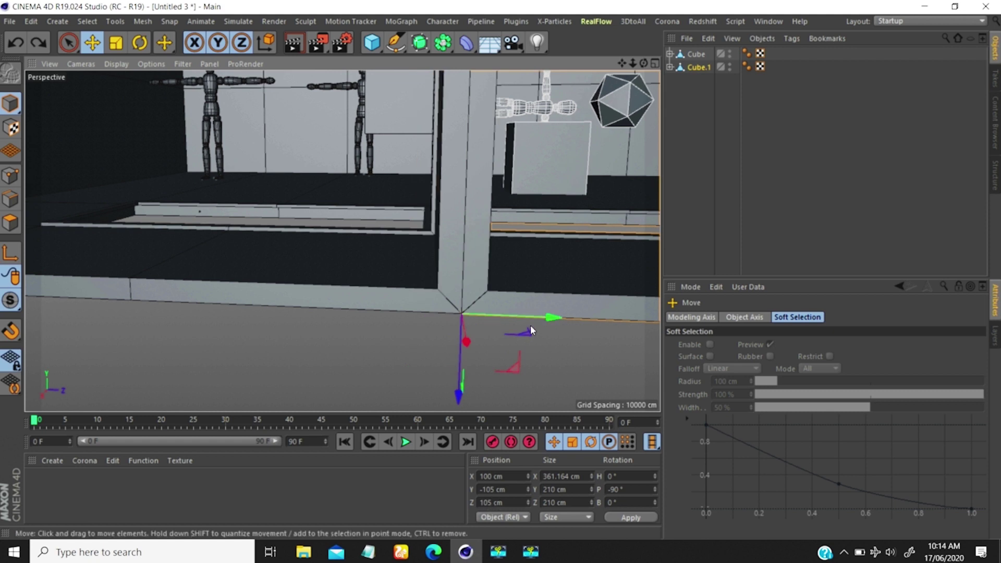
drag(552, 319, 510, 317)
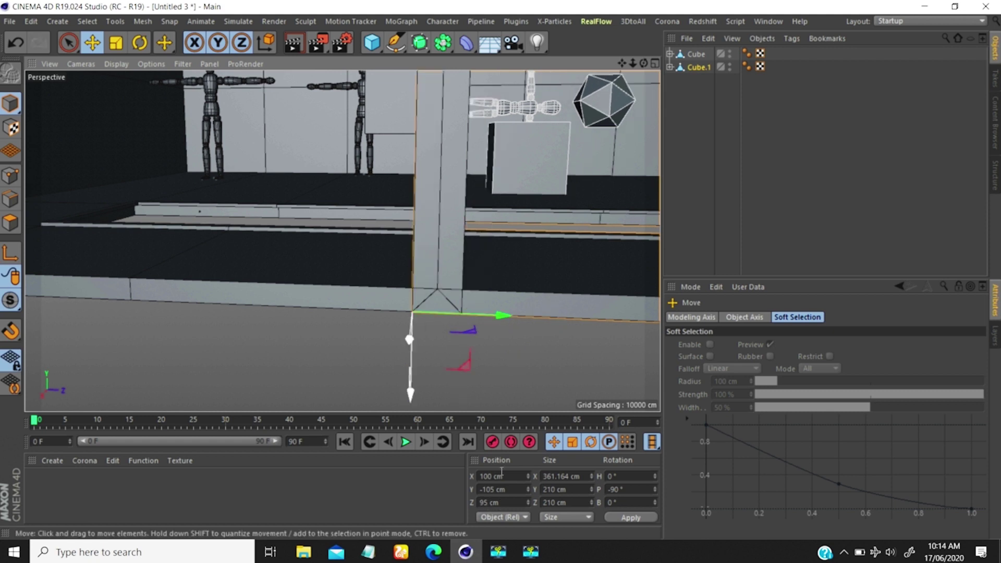
double_click(487, 502)
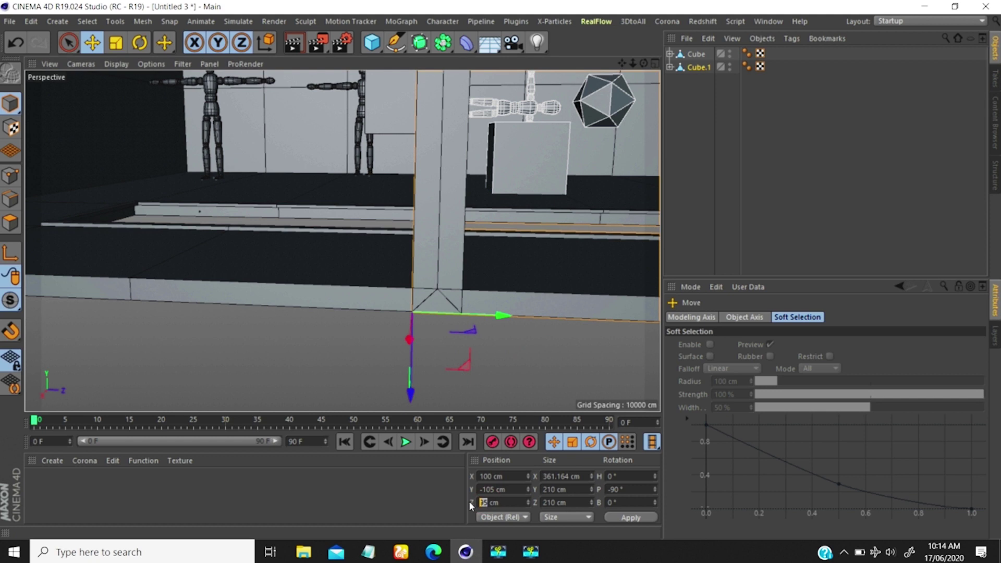
text(100)
key(Return)
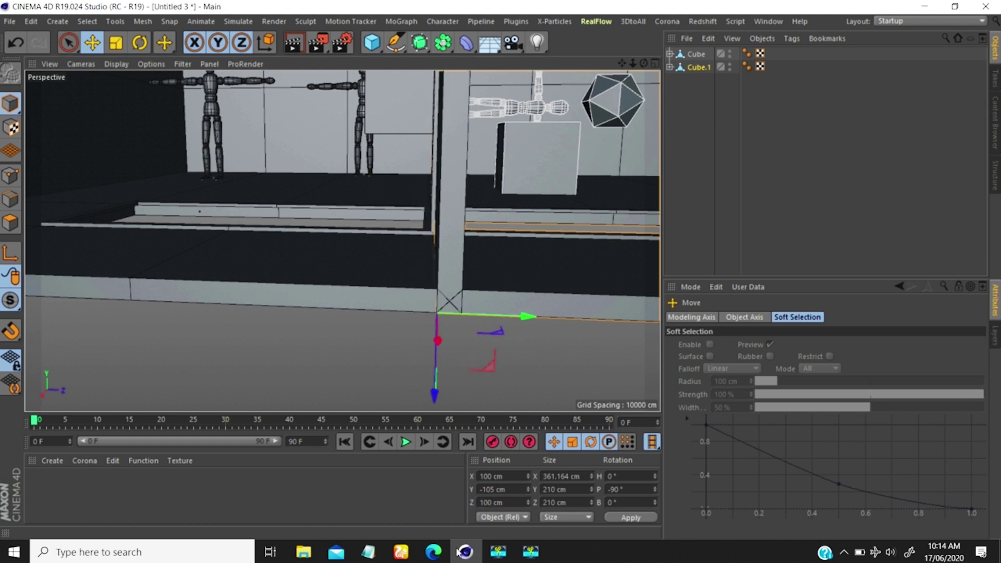
Duplicate the Cube.1 room and rotate the copy about its corner axis to a pitch of -180°
drag(632, 63, 609, 201)
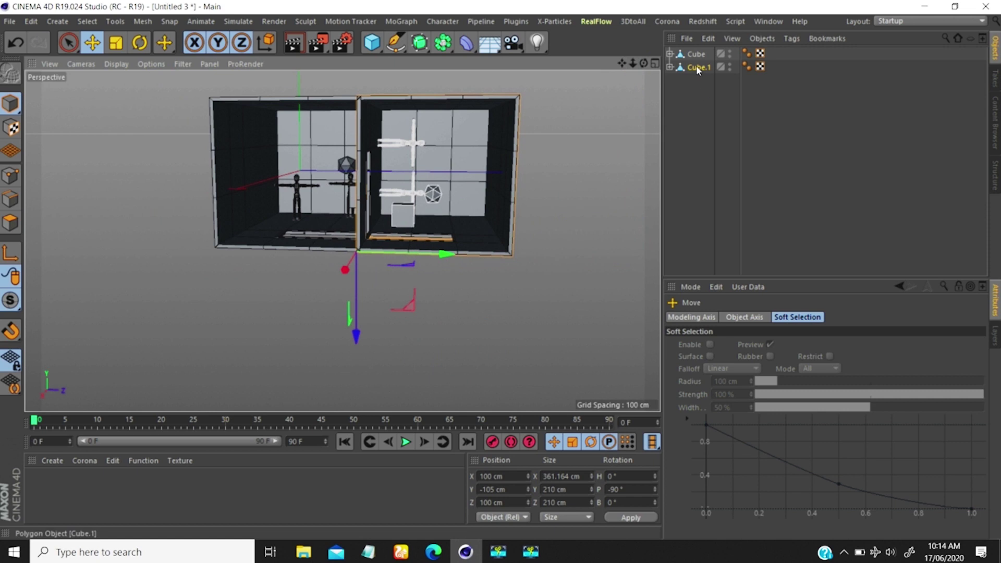
ctrl+drag(695, 65, 696, 75)
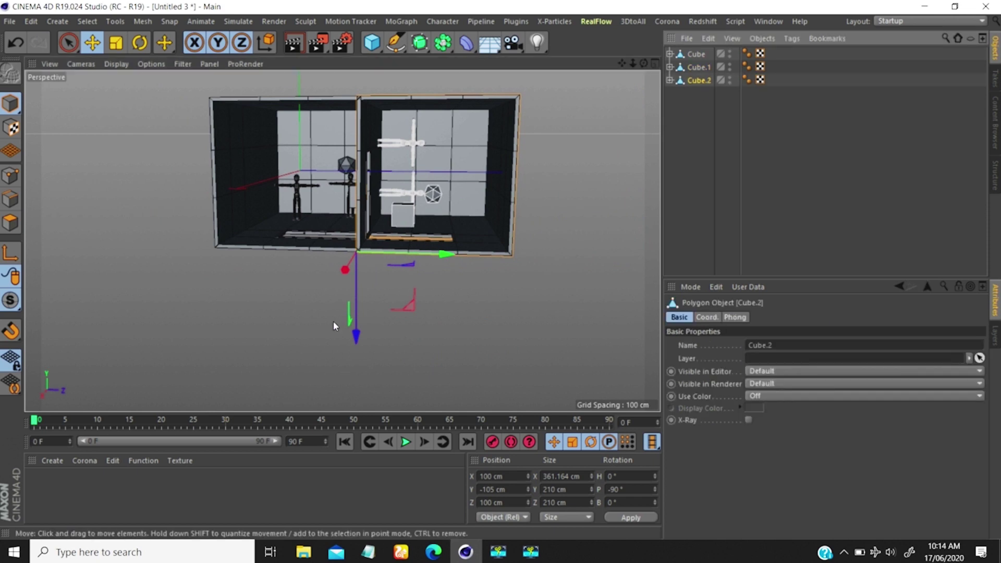
key(r)
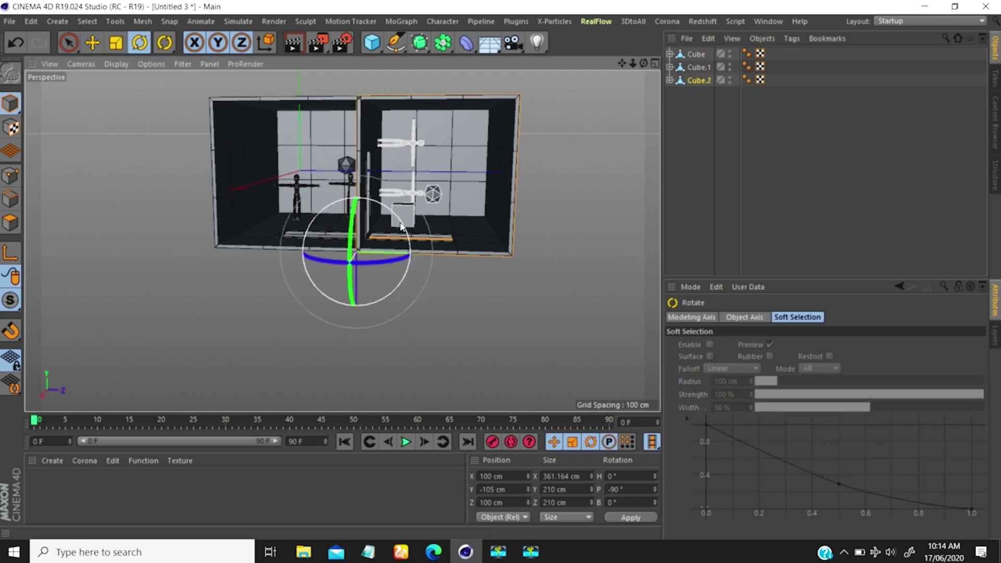
drag(400, 225, 386, 302)
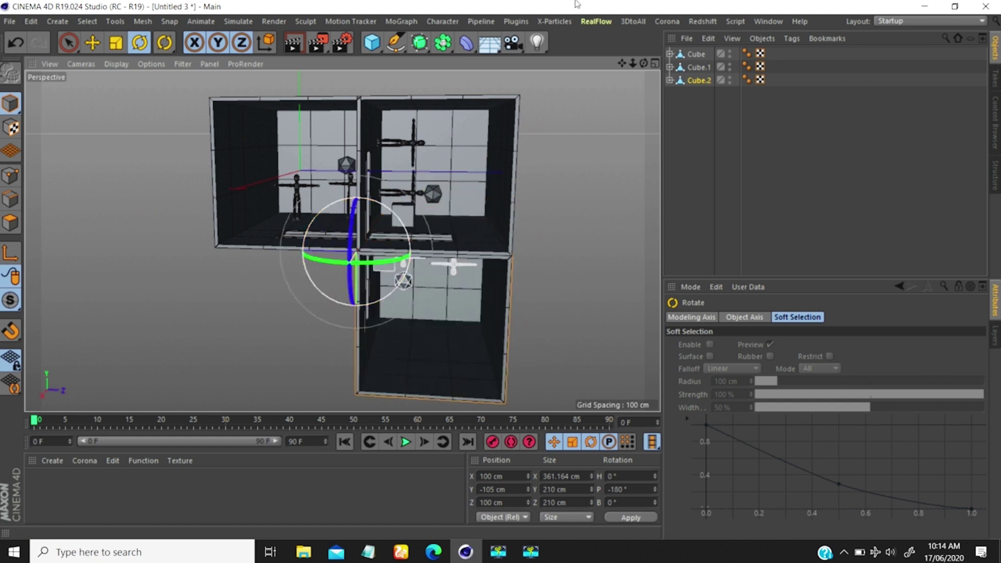
Move the Cube.2 room up to Y -100 cm so its wall overlaps the room above
drag(632, 63, 601, 196)
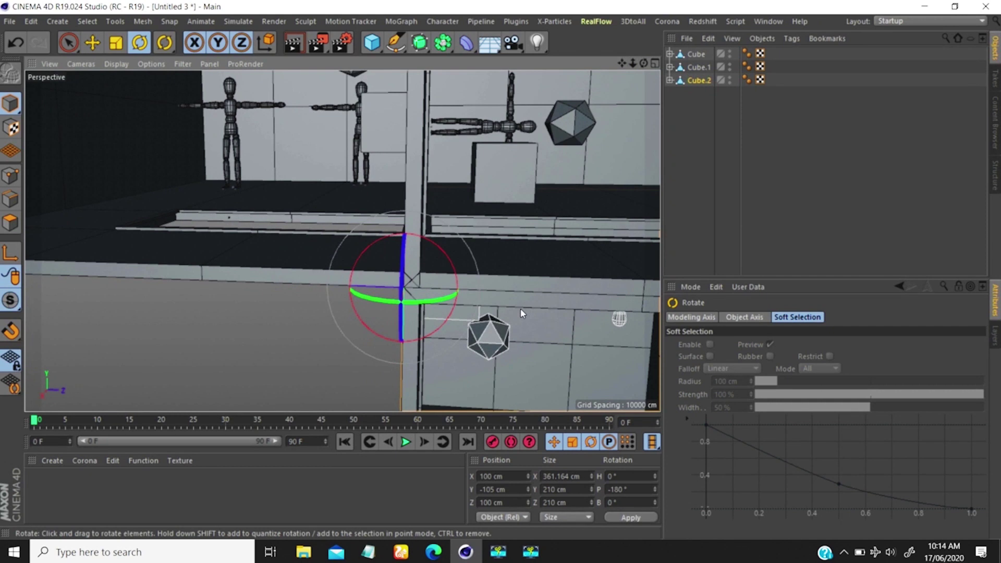
key(e)
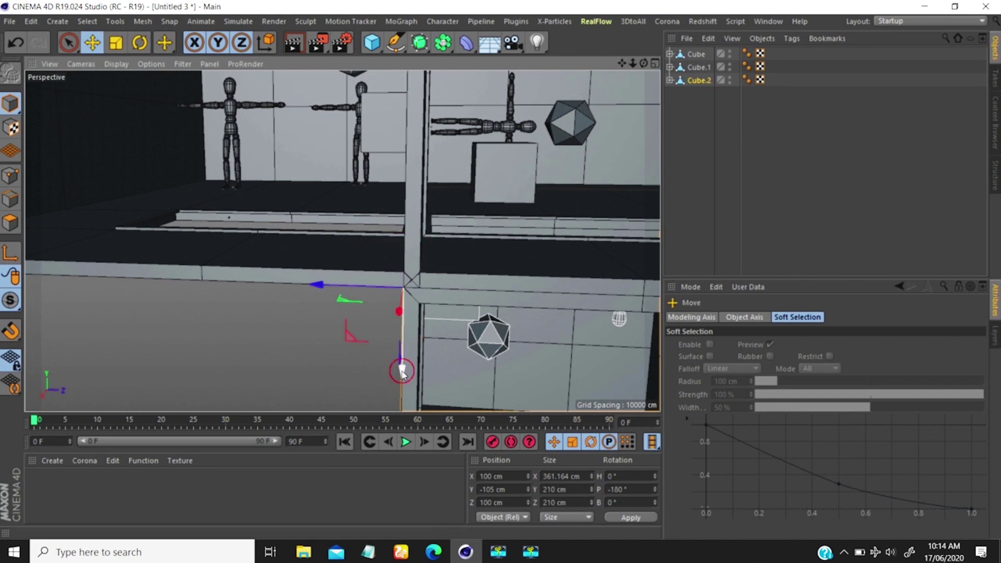
drag(404, 358, 412, 343)
drag(414, 353, 414, 354)
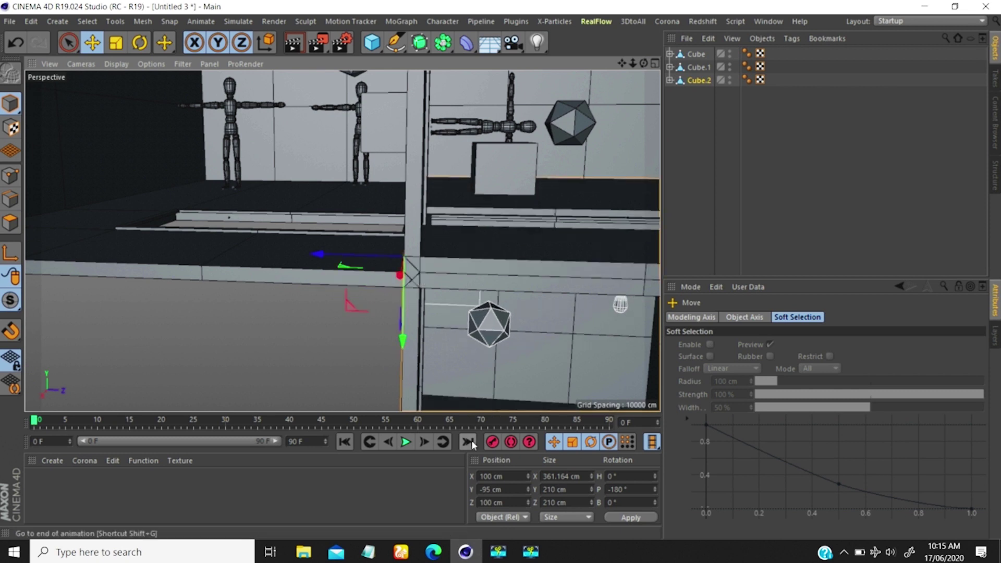
double_click(492, 490)
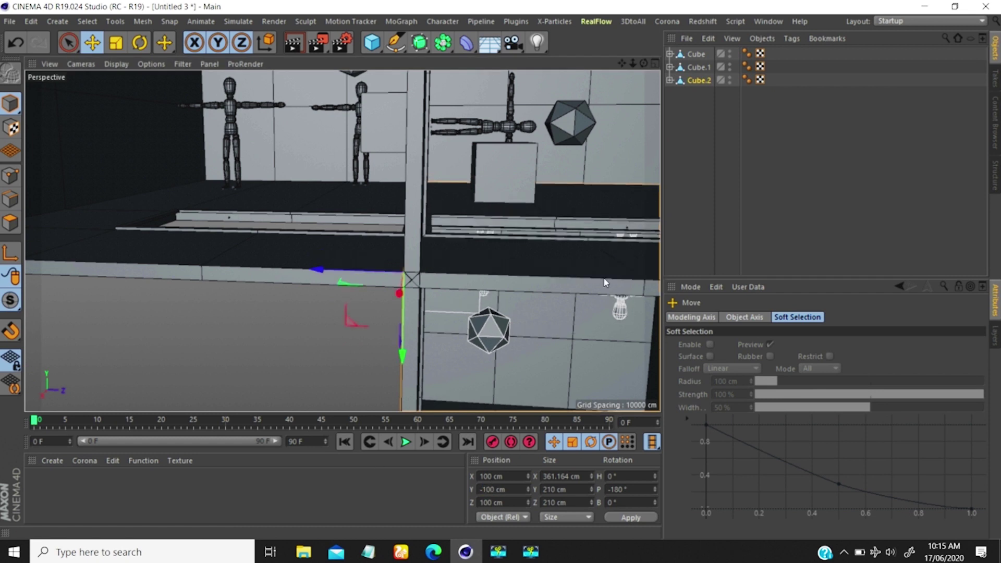
Duplicate the Cube.2 room and rotate the copy about its corner axis to a pitch of -270°
drag(698, 81, 702, 92)
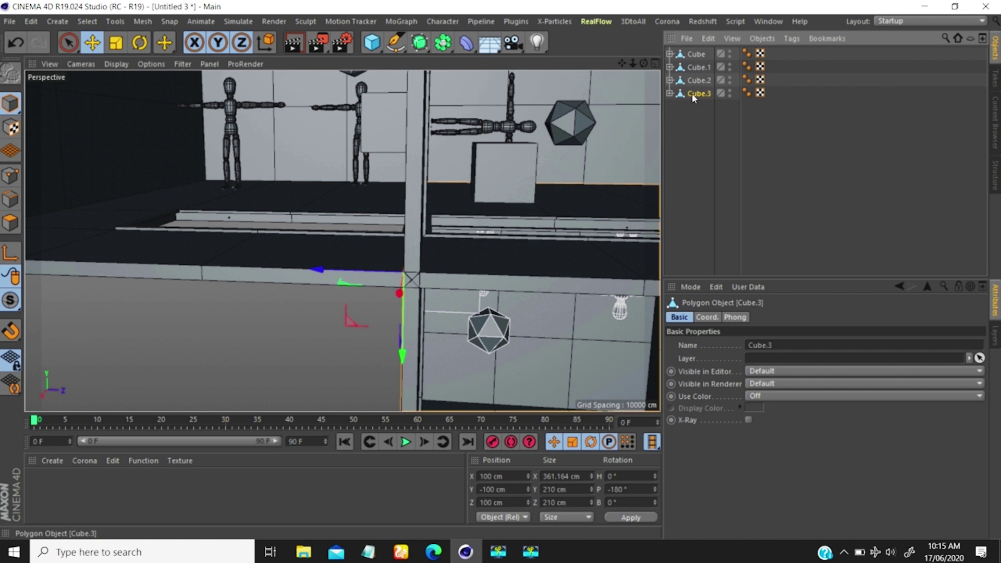
key(r)
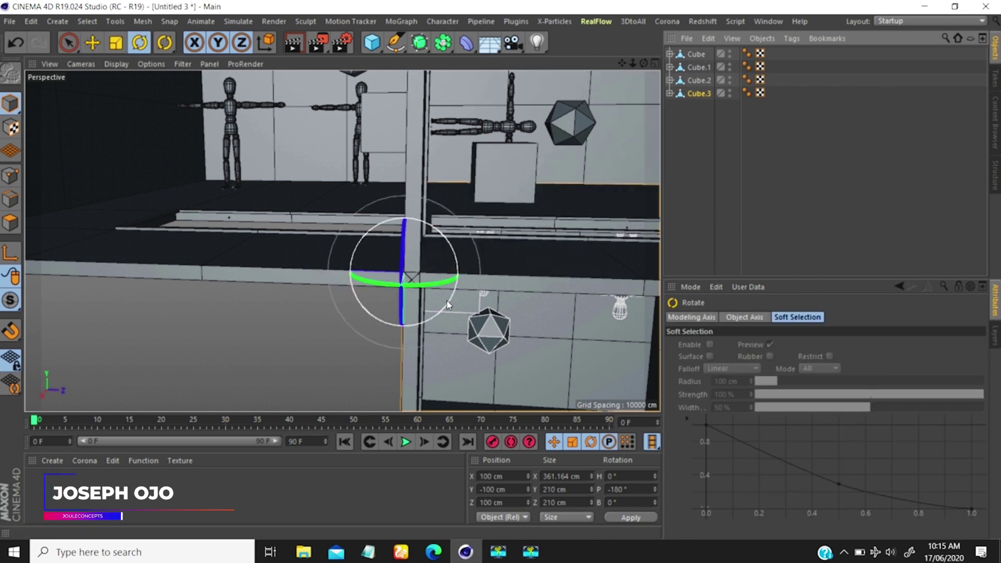
drag(444, 305, 379, 306)
Move the Cube.3 room to Z 105 cm so its side wall lines up with the adjoining rooms
key(e)
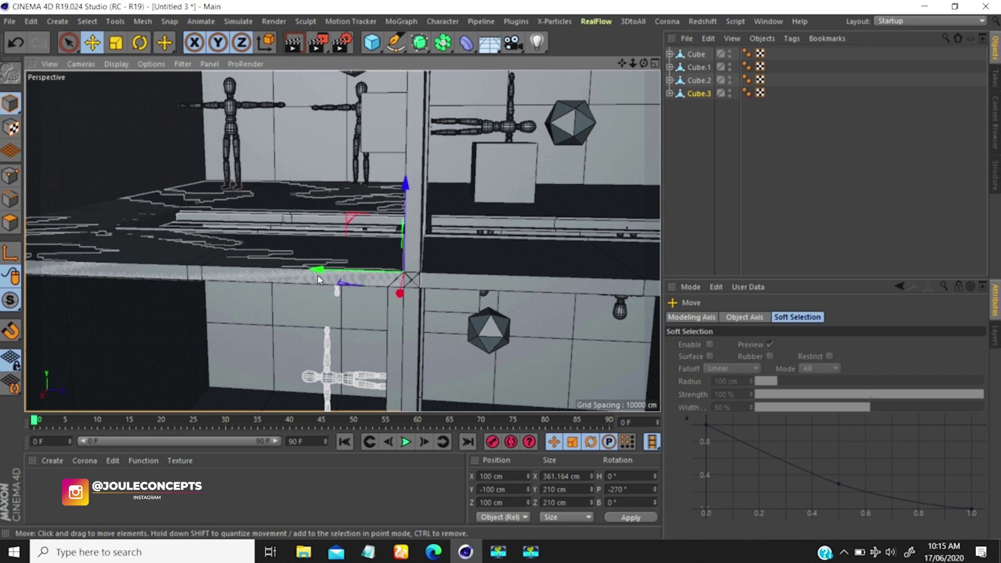
drag(319, 271, 345, 294)
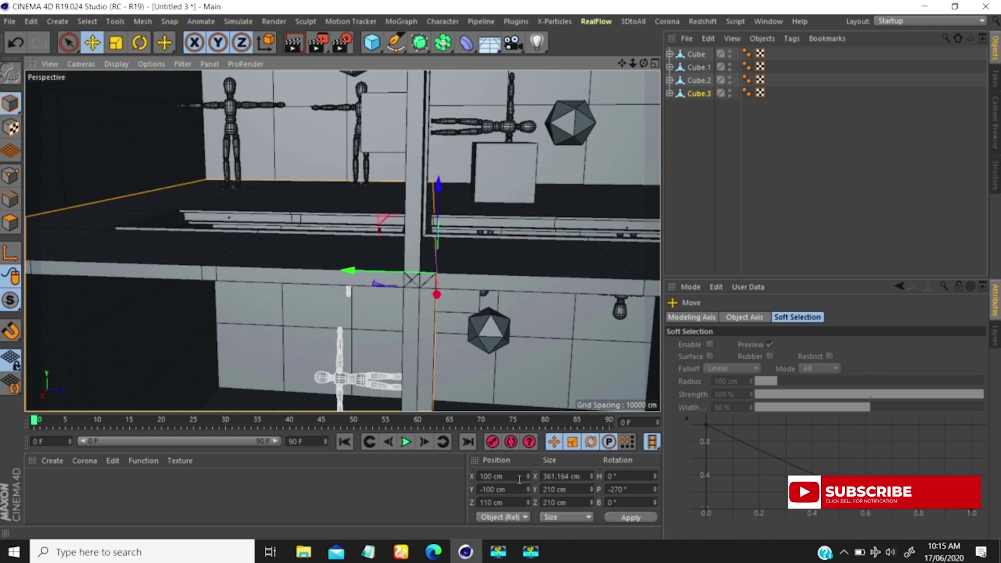
drag(491, 503, 484, 503)
text(05)
key(Return)
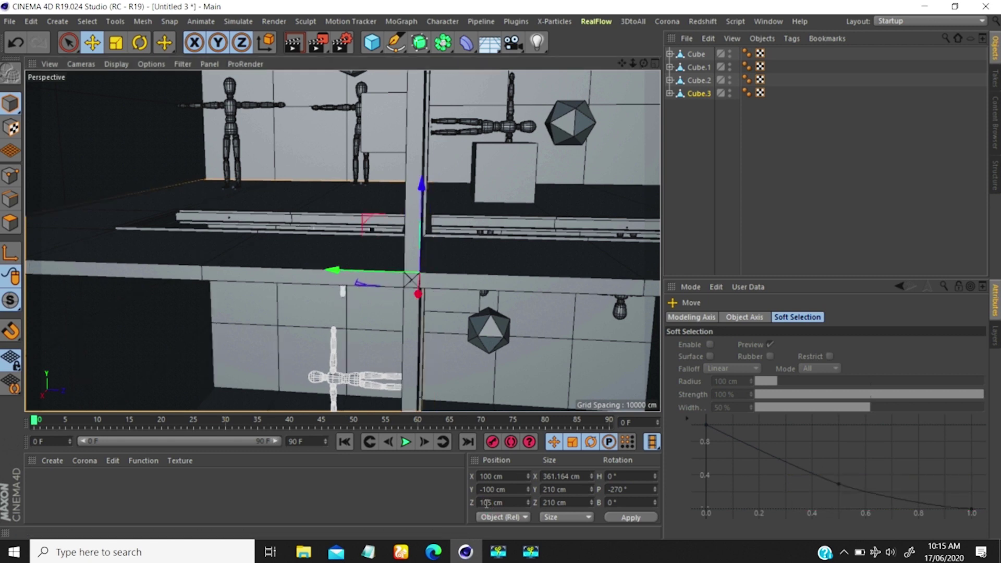
Rename the original room Cube as Cube 1 and the room Cube.1 as Cube 2
drag(633, 63, 328, 177)
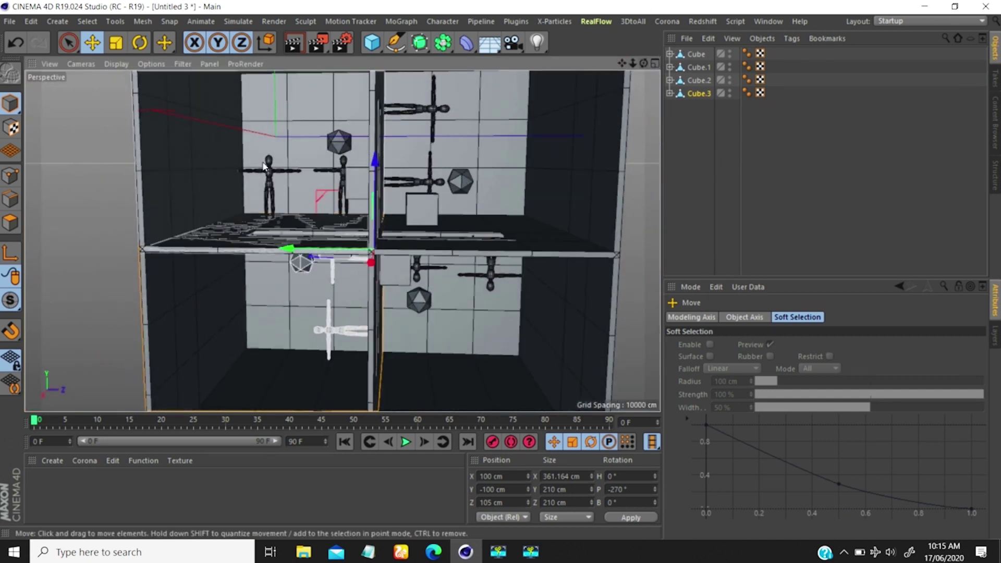
click(696, 54)
double_click(695, 54)
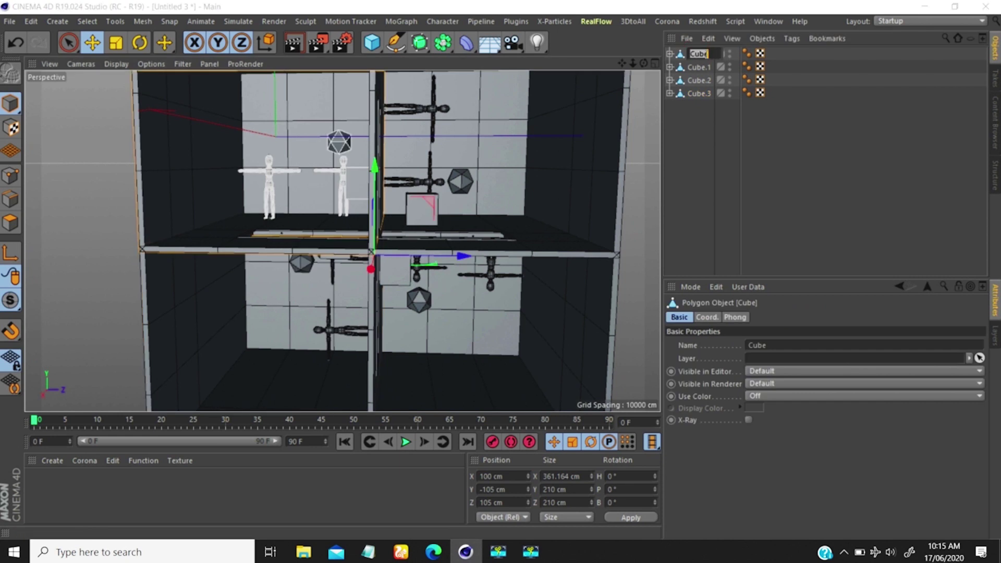
text(Cube 1)
key(Return)
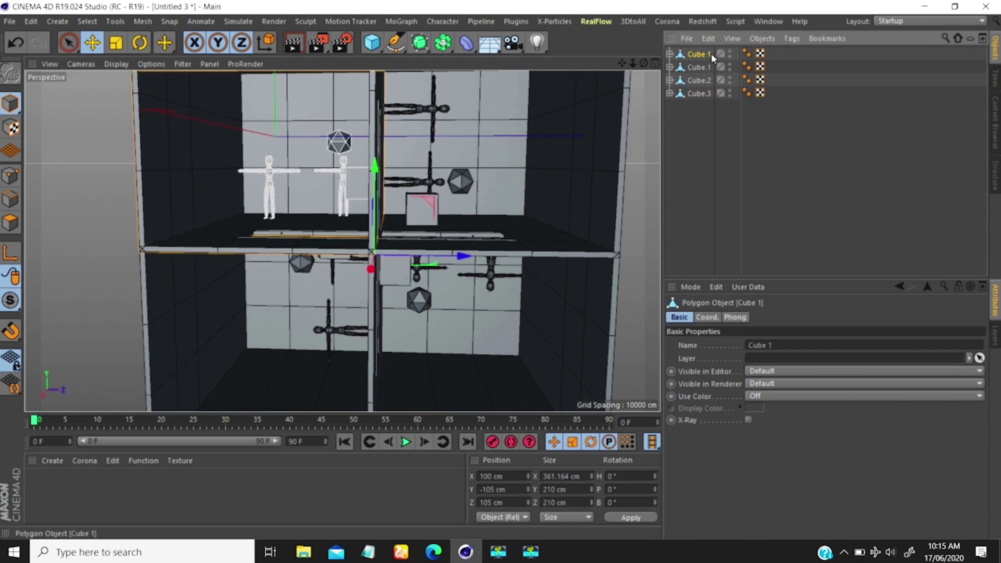
click(703, 80)
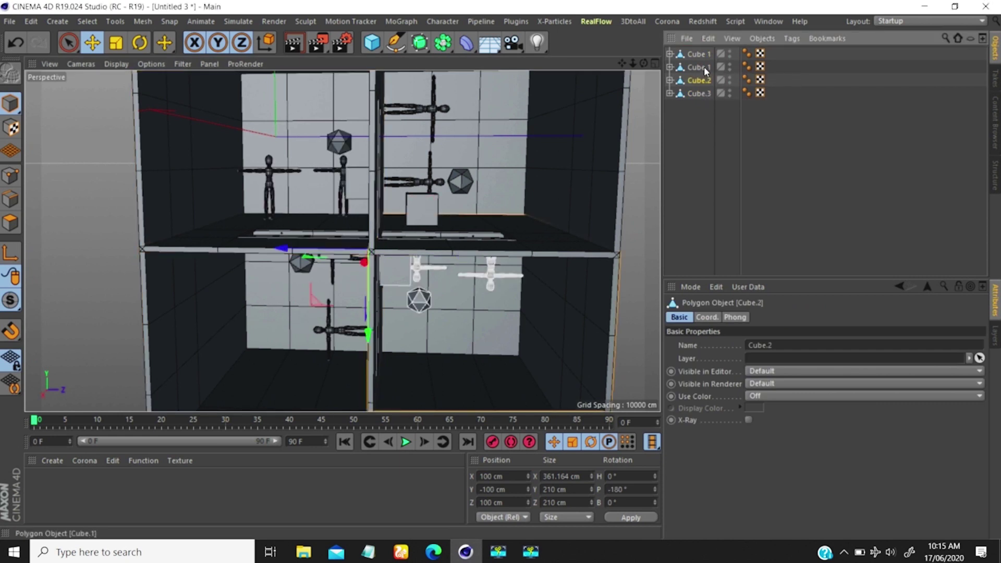
double_click(702, 67)
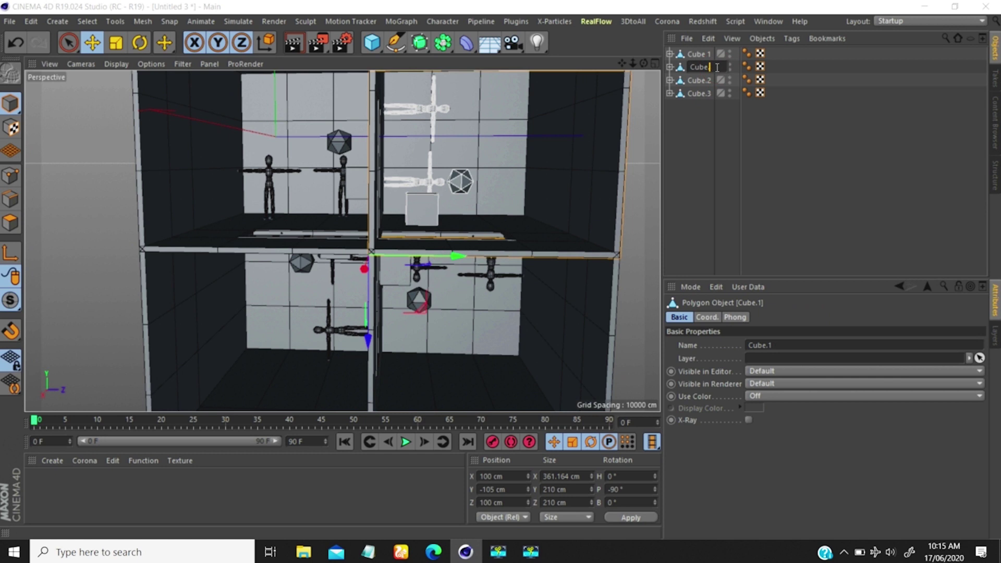
text(Cube 2)
key(Return)
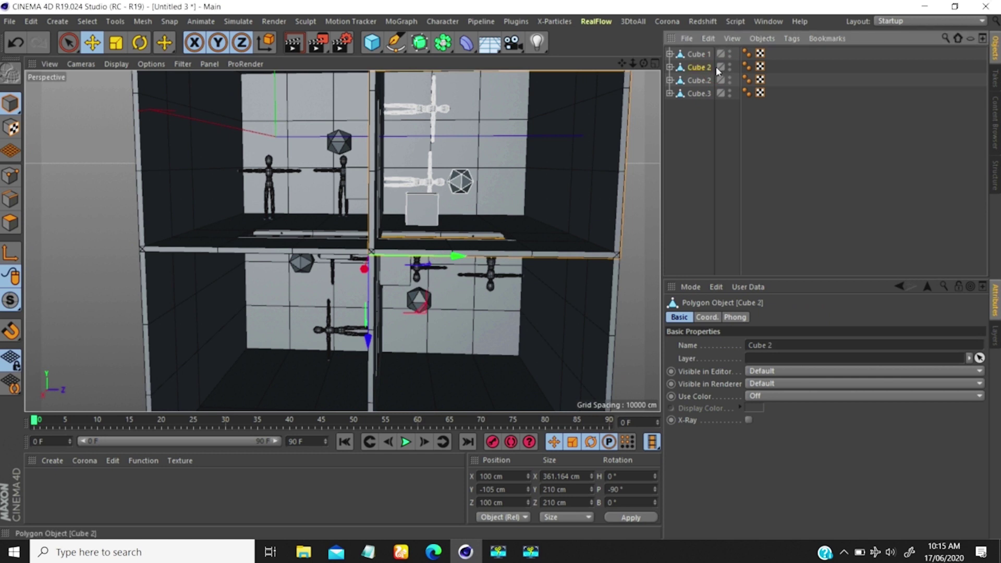
Rename the room Cube.2 as Cube.1 and the room Cube.3 as Cube.2
double_click(701, 80)
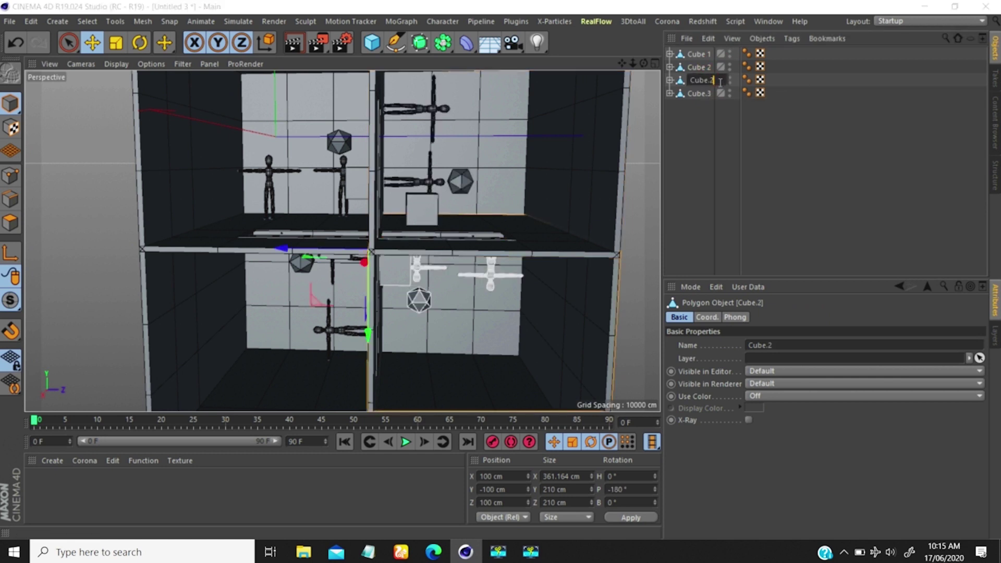
text(Cube.1)
key(Return)
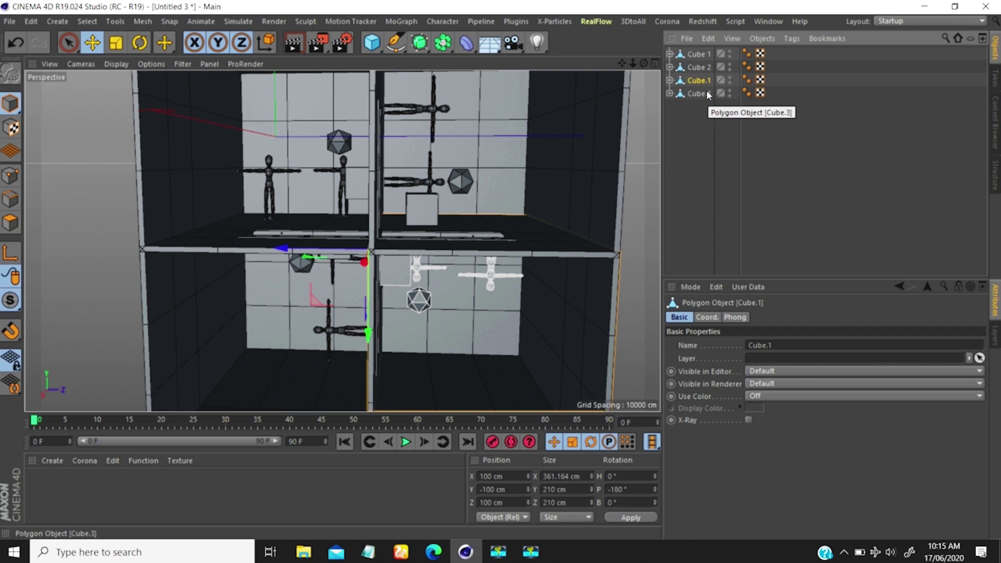
double_click(699, 93)
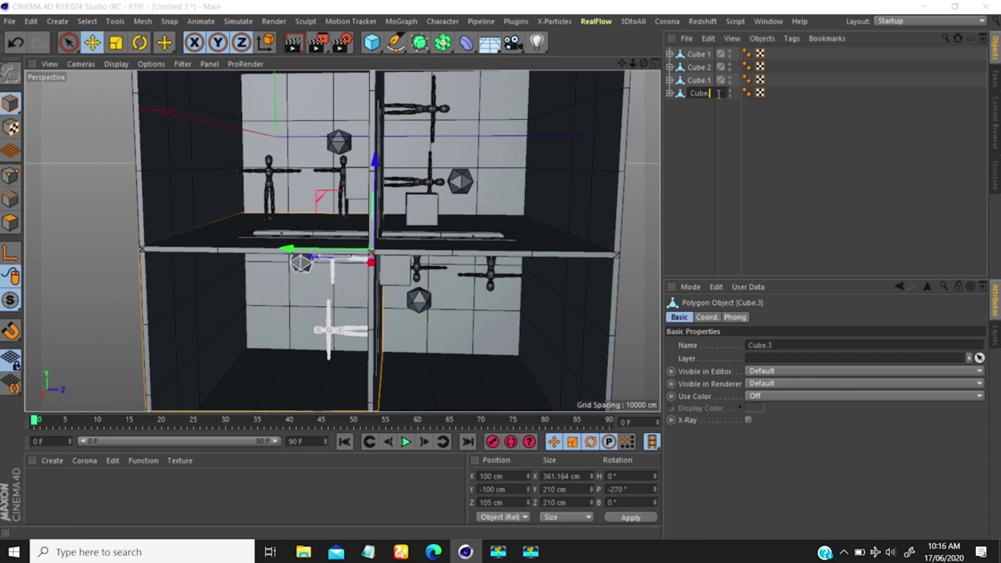
text(Cube.2)
key(Return)
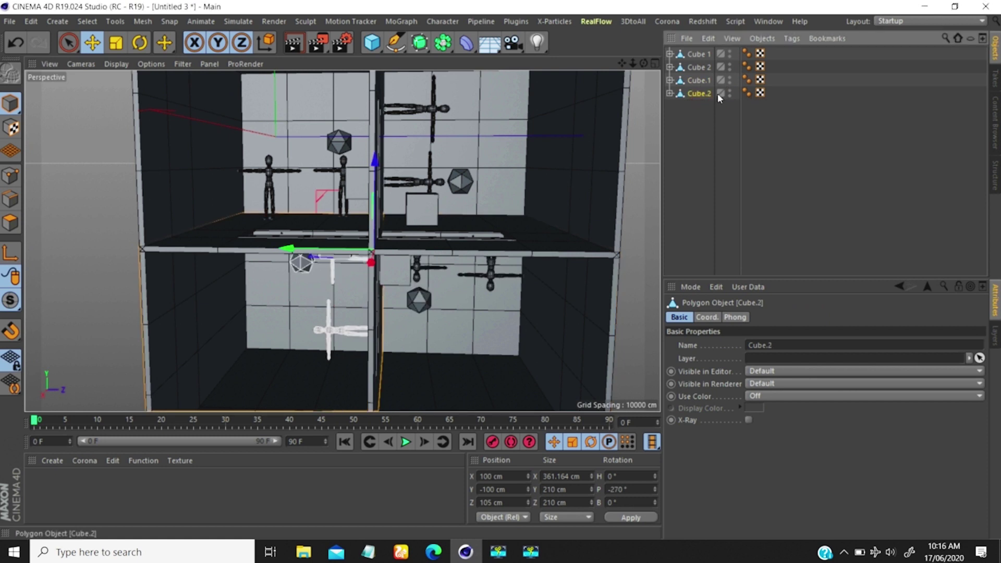
Disable Cube 2 and Figure 2 inside the Cube 1 room, and Platonic 1 and Figure 1 inside the Cube 2 room
click(669, 55)
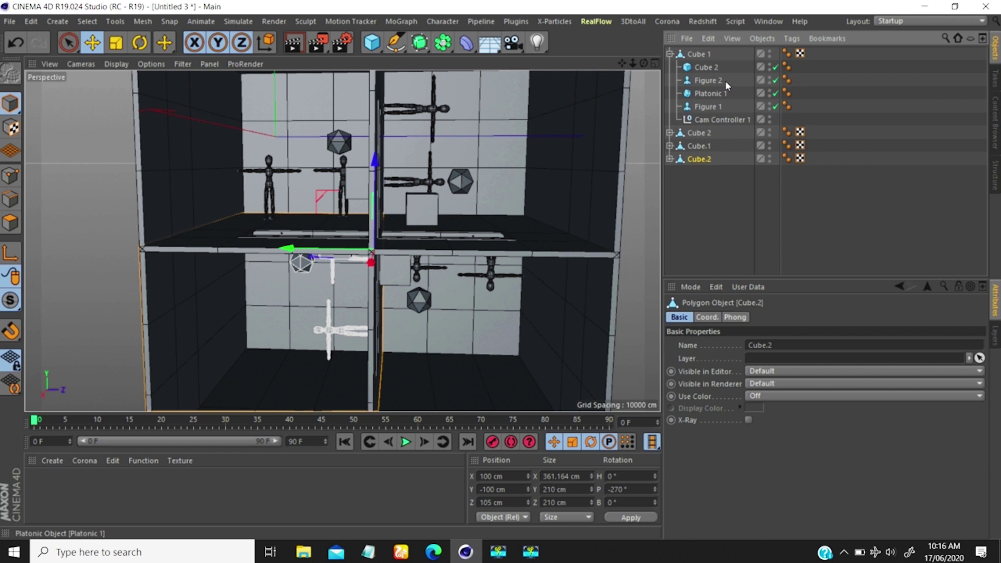
click(774, 80)
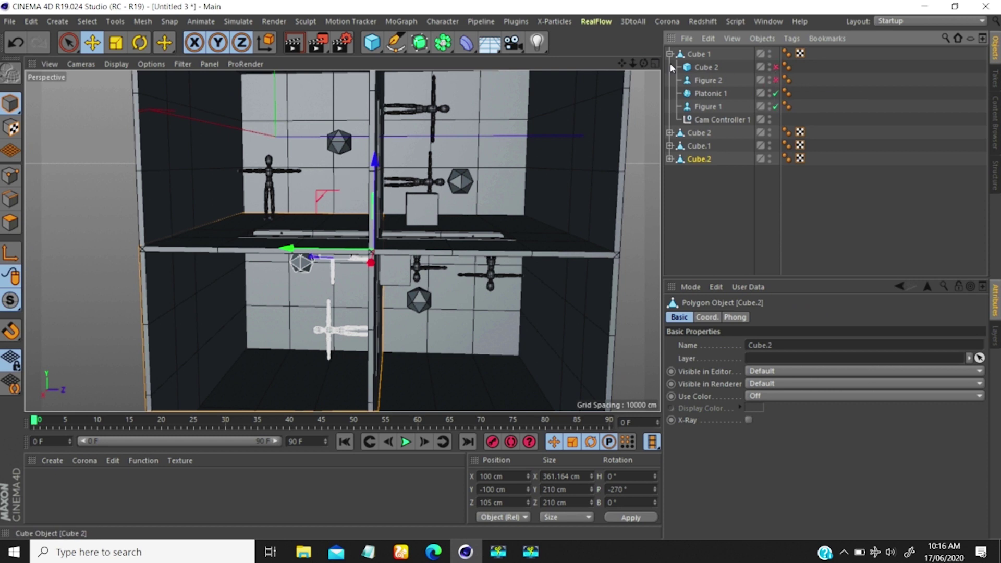
click(669, 133)
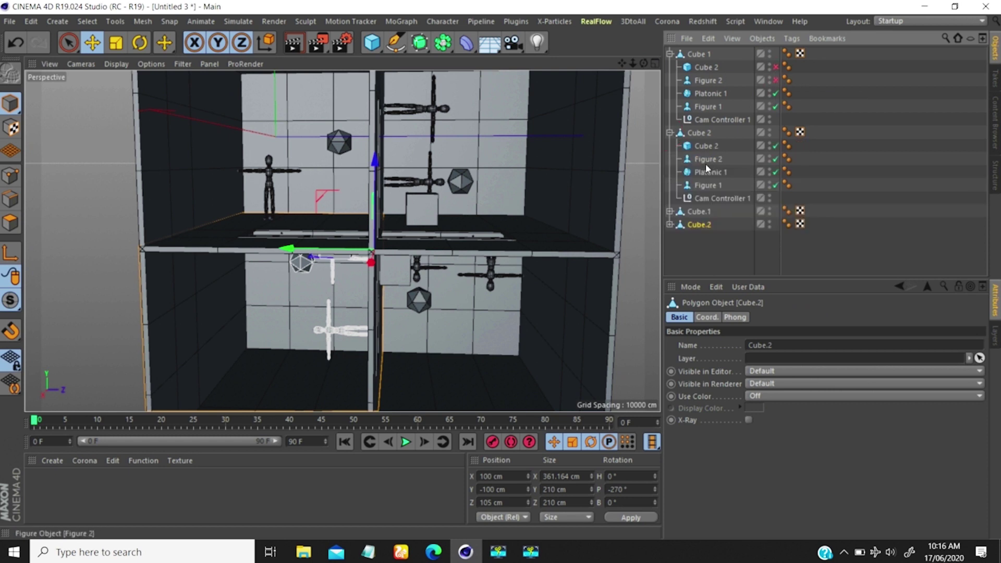
click(775, 185)
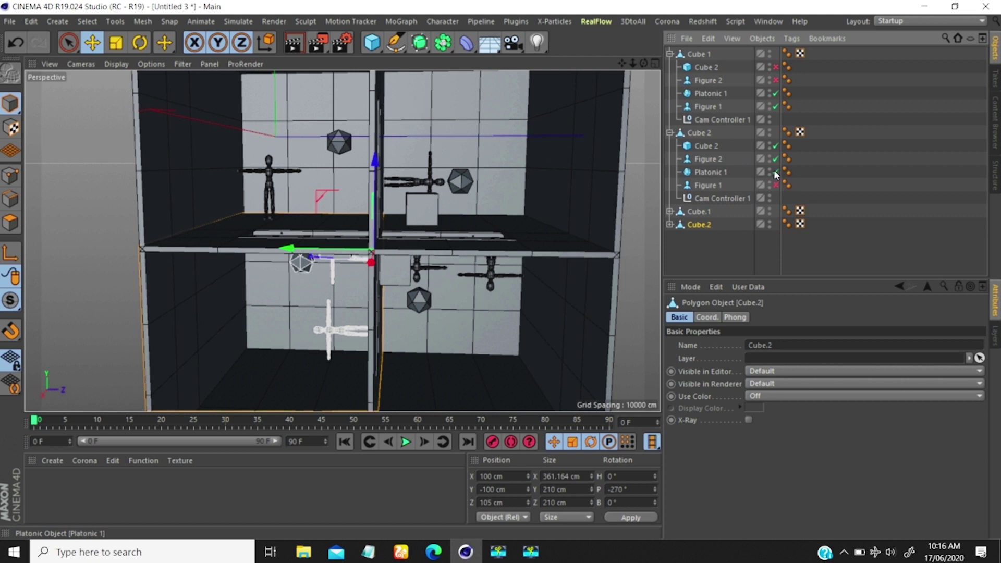
click(669, 133)
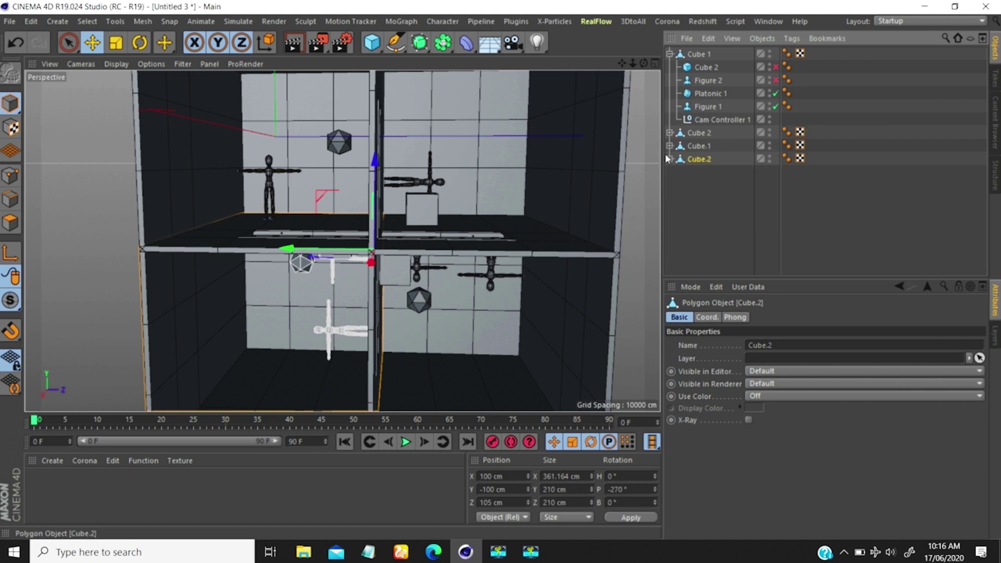
Disable Cube 2 and Figure 2 inside the Cube.1 room, and Platonic 1 and Figure 1 inside the Cube.2 room
click(670, 146)
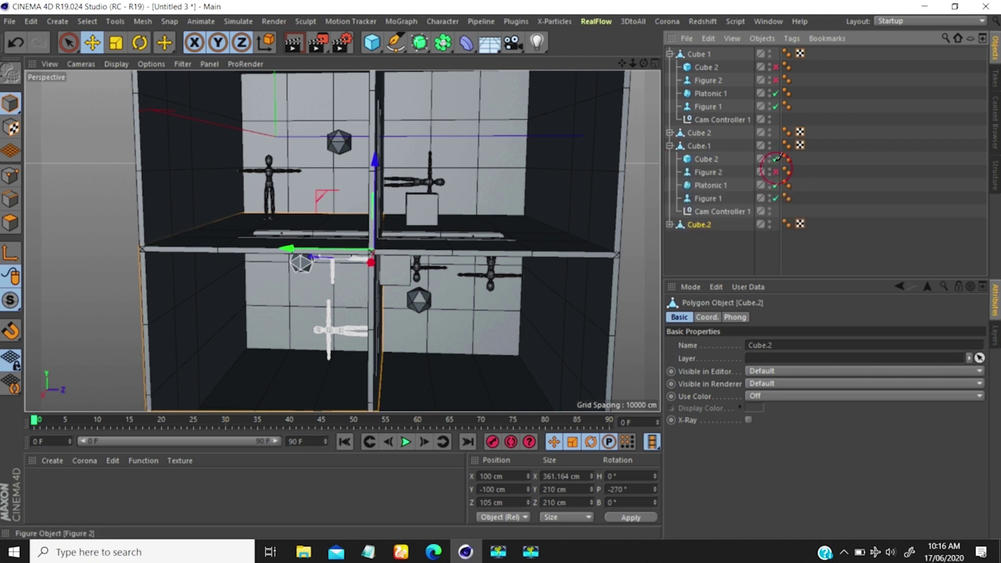
click(670, 146)
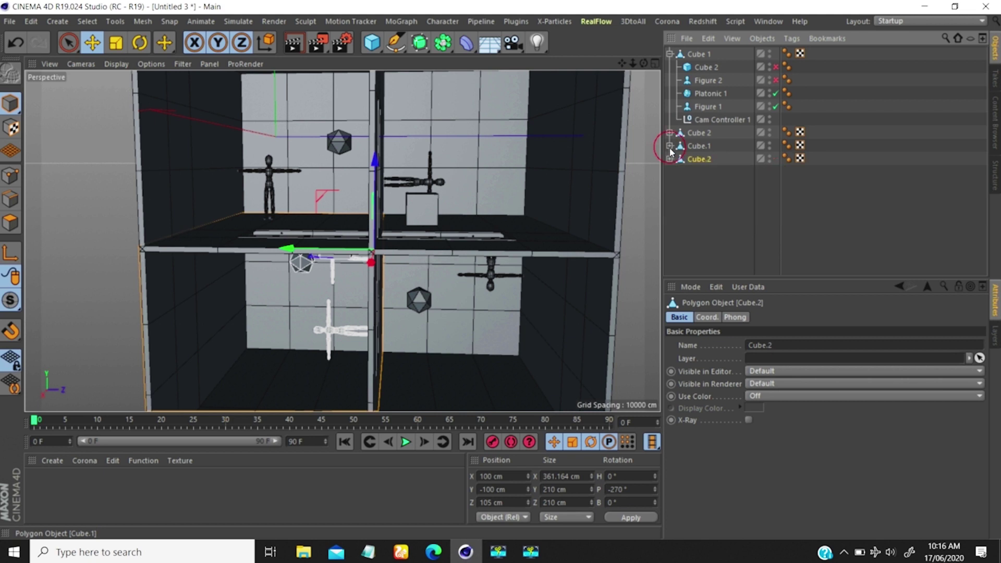
click(669, 160)
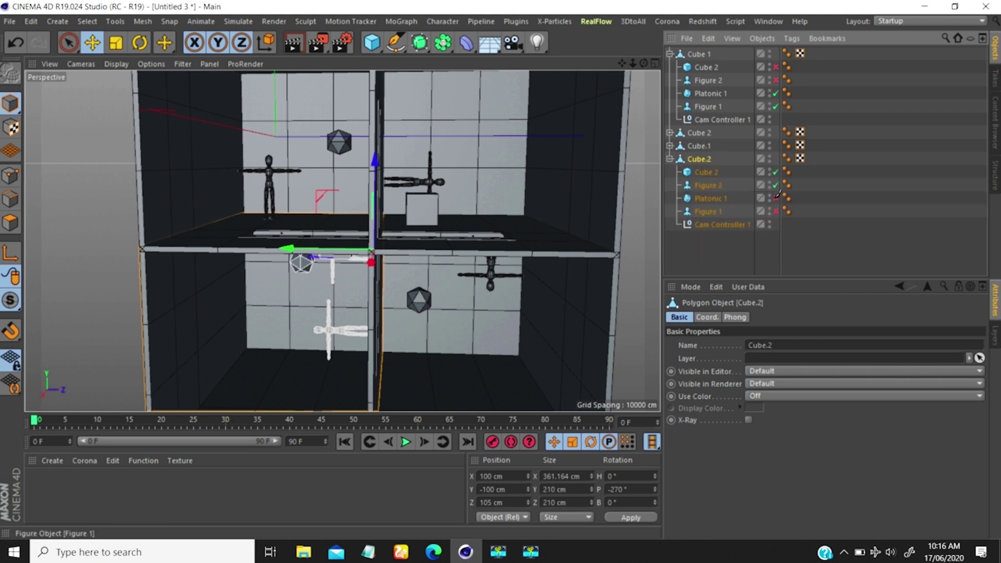
Disable Platonic 1 inside the Cube.2 room and collapse the Cube.2 and Cube 1 hierarchies
click(776, 197)
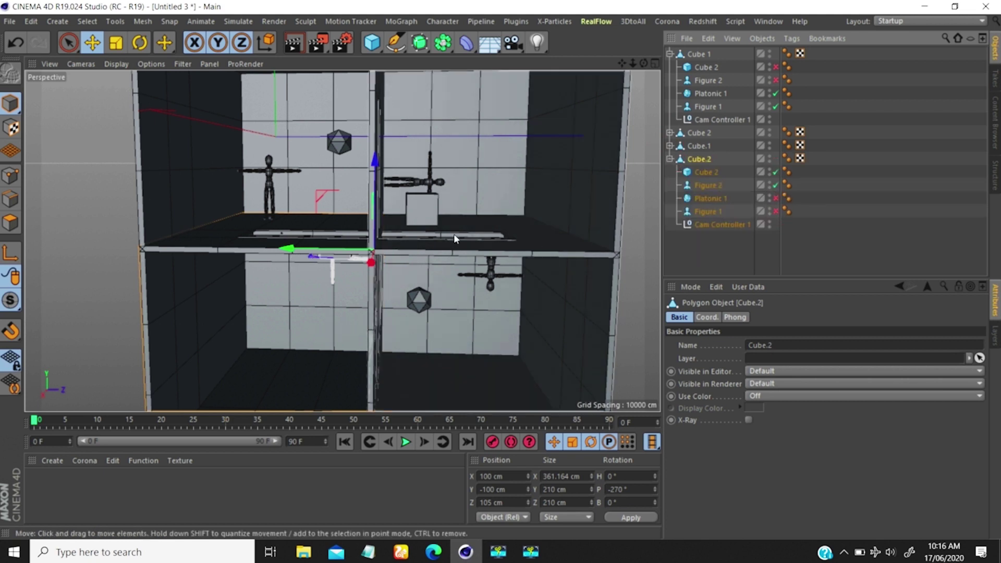
click(670, 159)
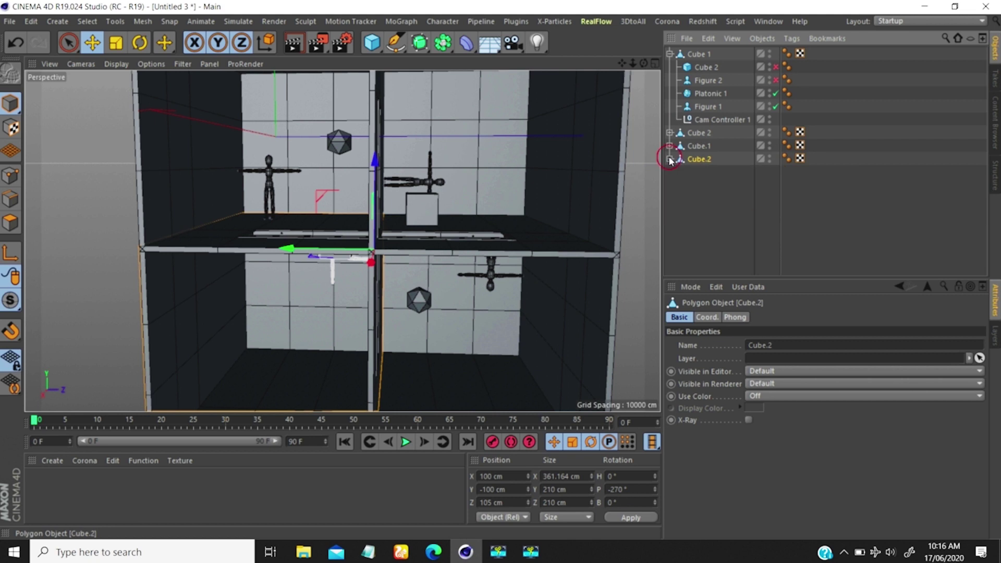
click(669, 54)
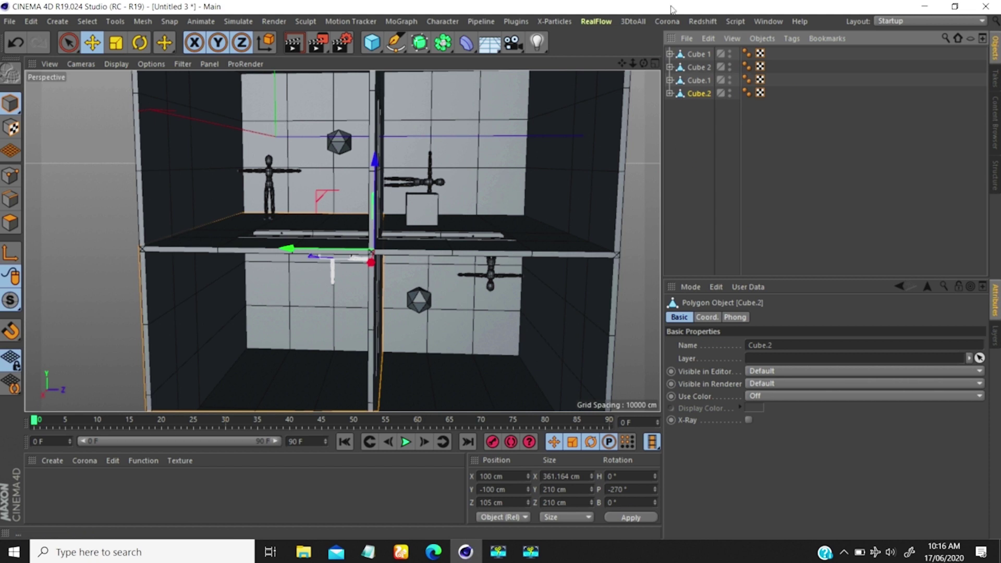
Add a Rectangle spline to the scene and set its plane to ZY
drag(632, 63, 628, 123)
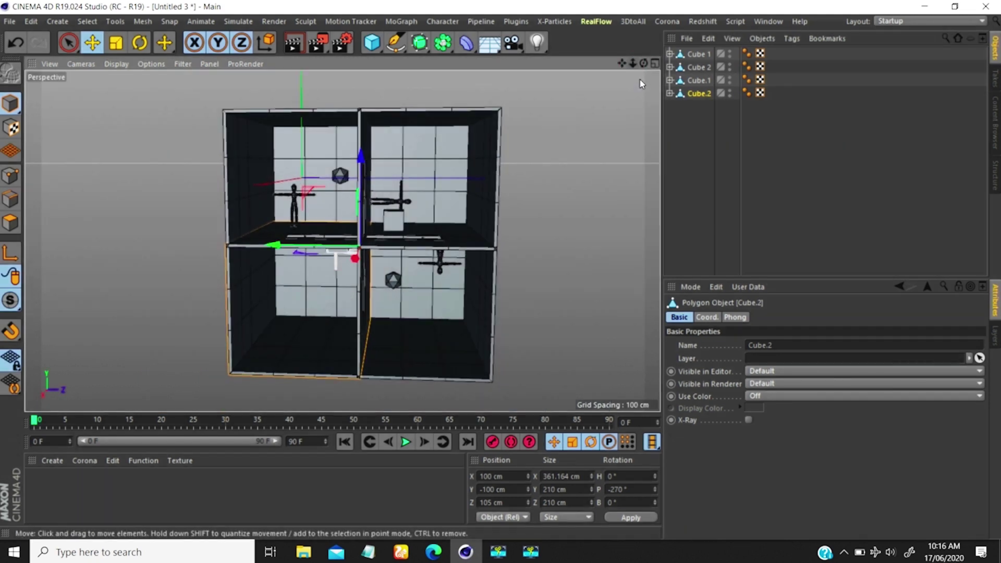
drag(643, 63, 671, 78)
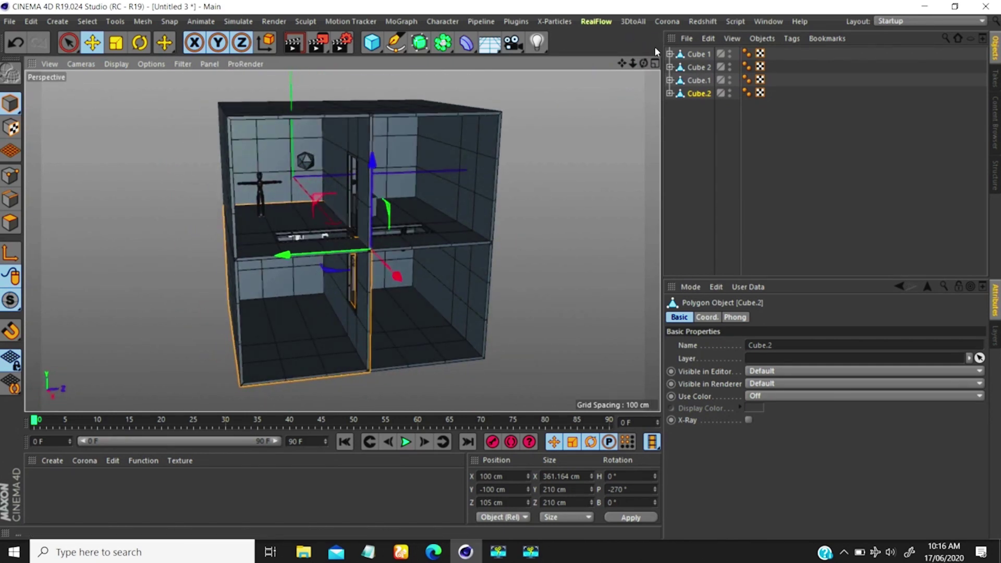
click(397, 46)
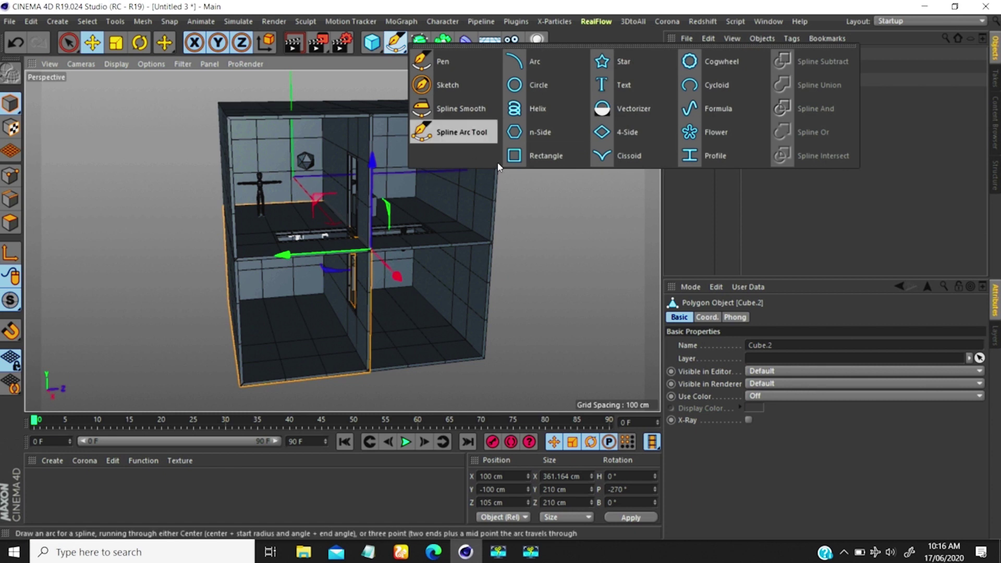
click(521, 156)
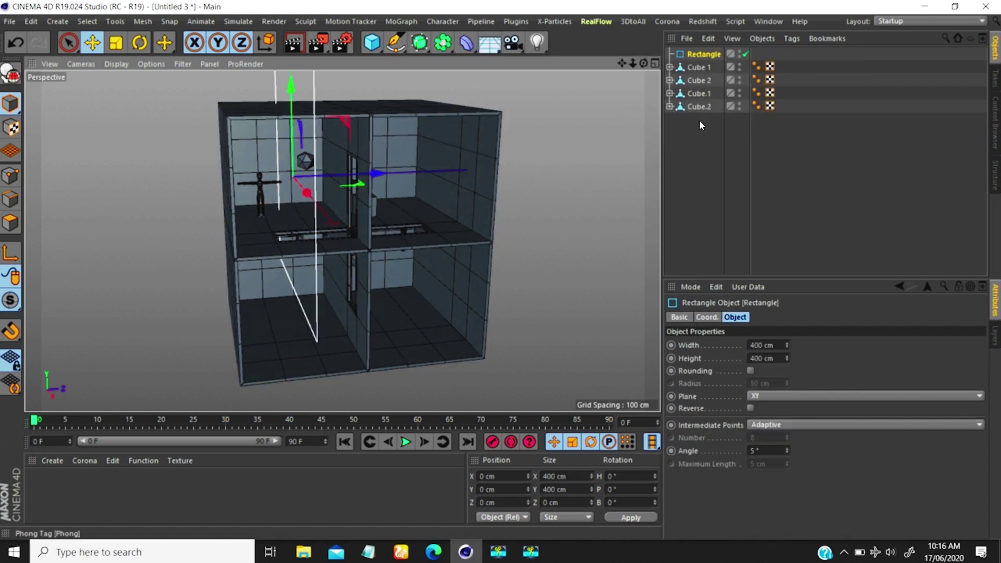
click(760, 395)
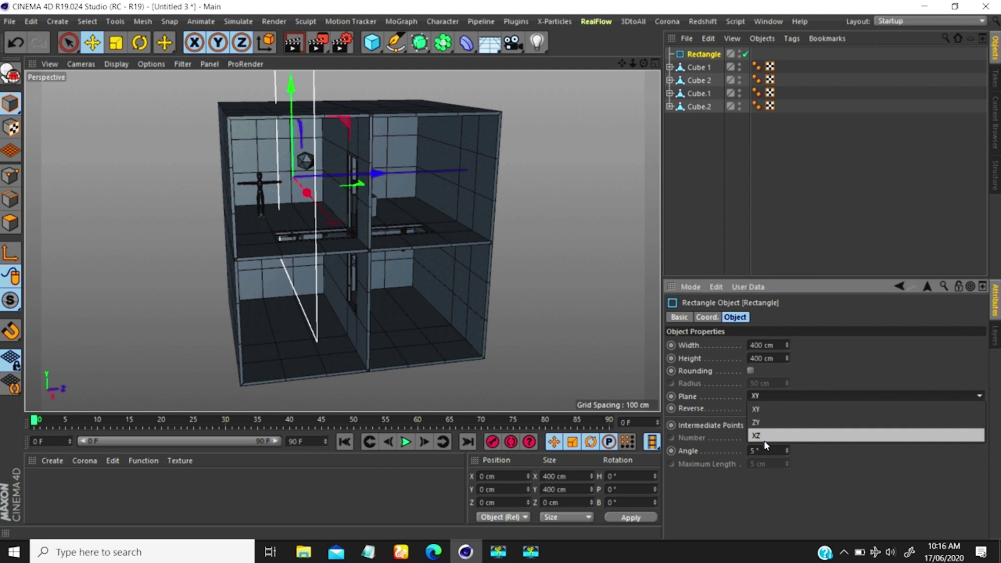
click(759, 436)
click(764, 396)
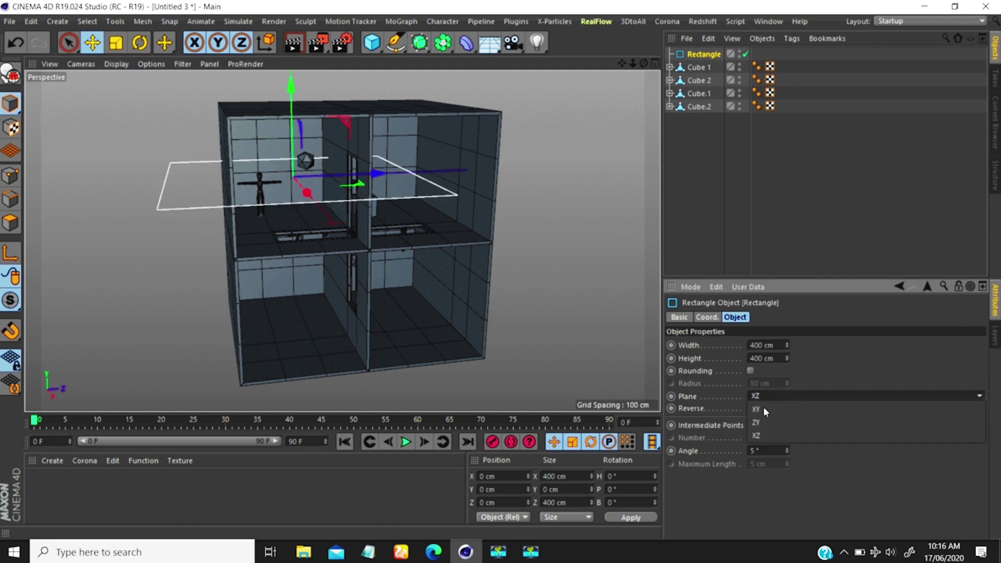
click(762, 423)
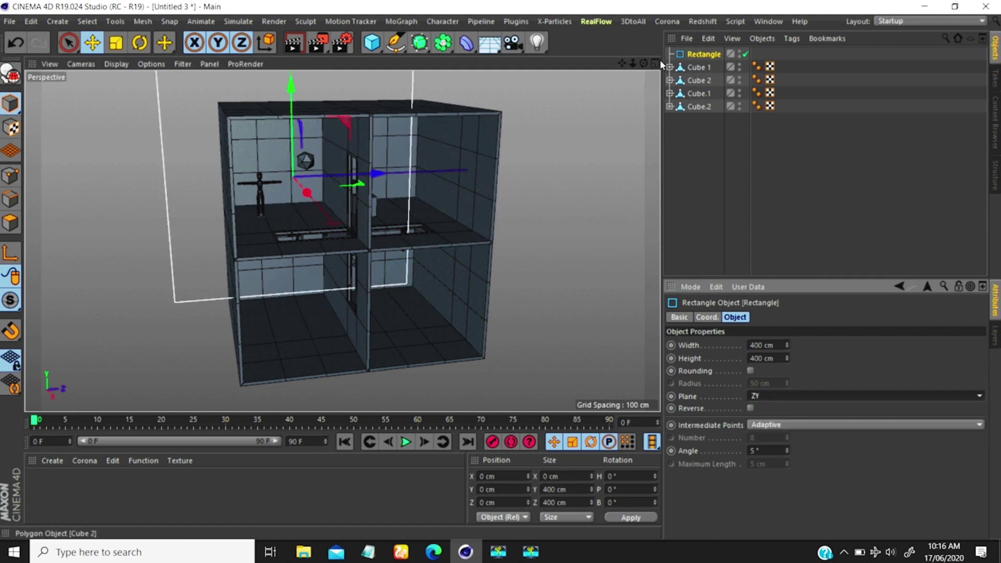
Enable snapping for the rectangle and turn on Axis Snap in addition to Vertex Snap
mouse_move(645, 67)
mouse_down()
mouse_move(616, 53)
mouse_move(645, 68)
mouse_up()
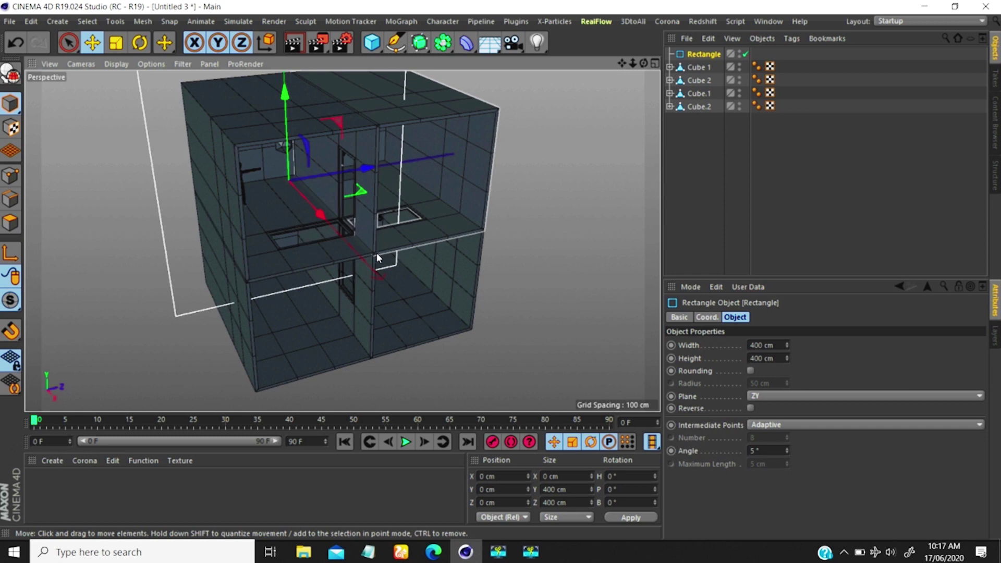
scroll(376, 252, up, 6)
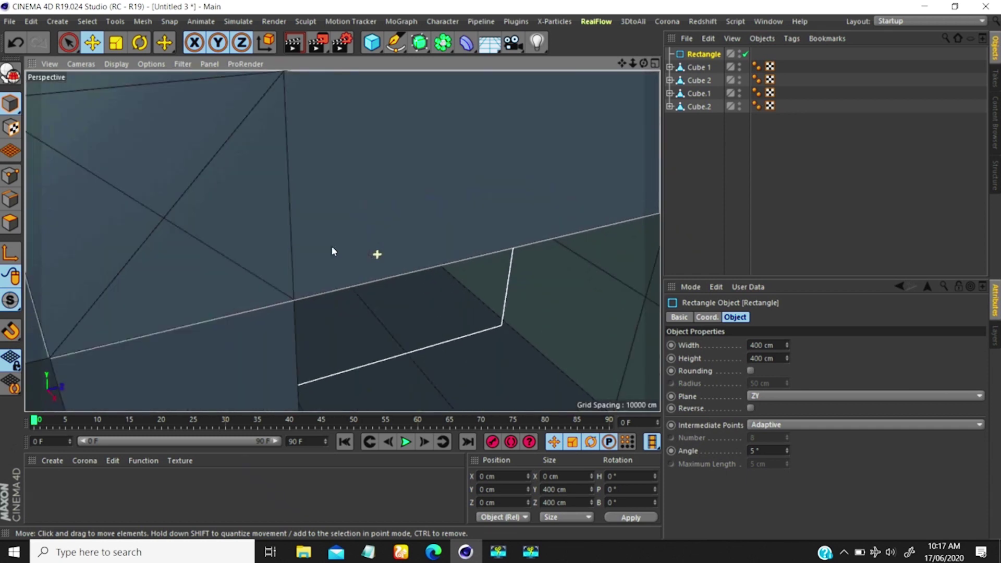
scroll(248, 220, up, 8)
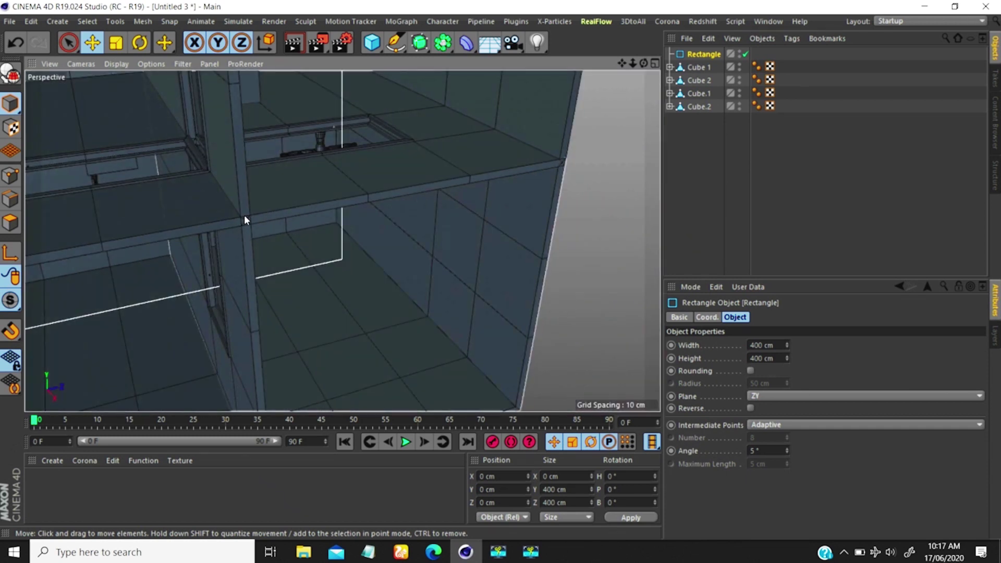
click(11, 330)
click(73, 67)
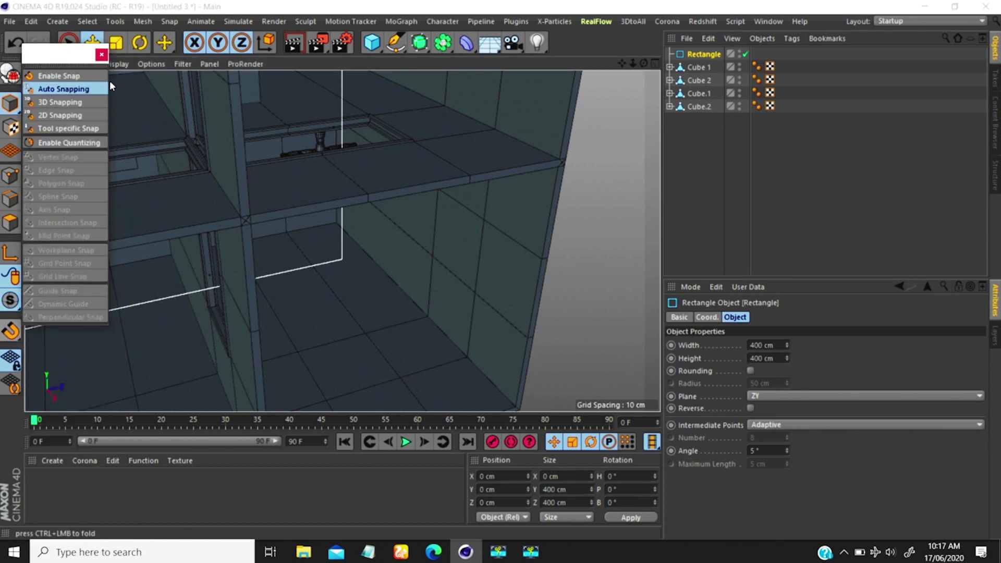
drag(57, 65, 68, 87)
click(68, 97)
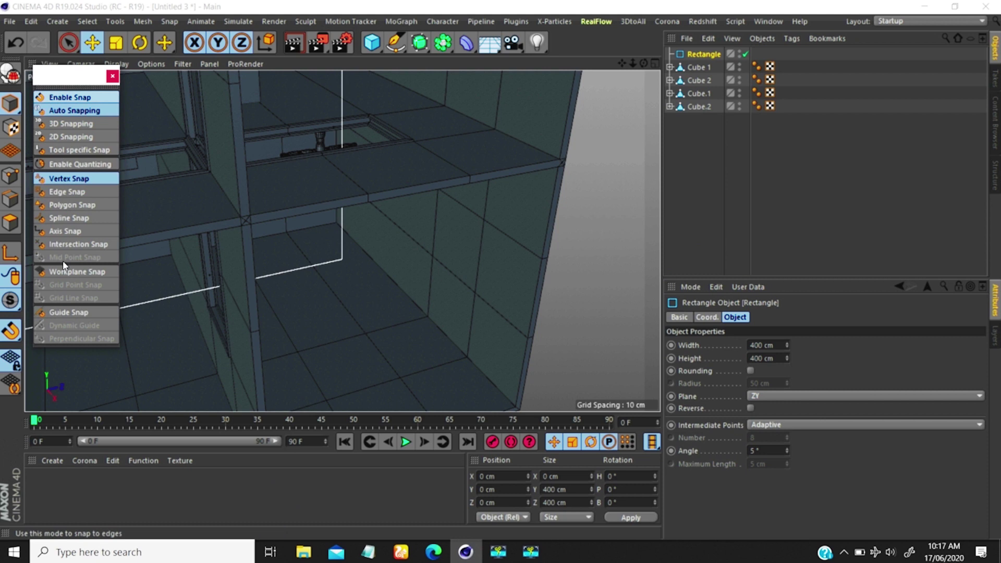
click(65, 231)
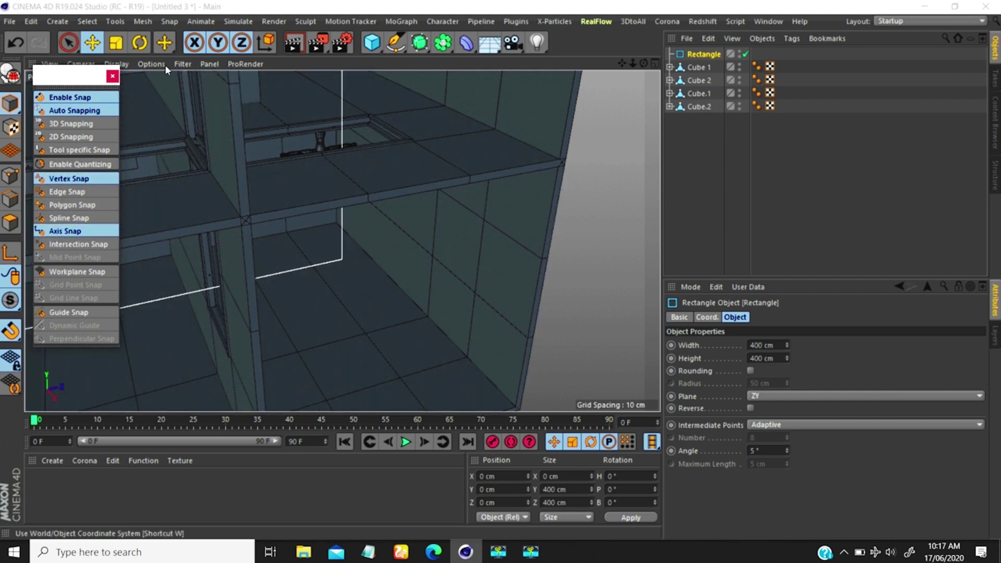
Turn on Edge Snap and Mid Point Snap and snap the rectangle to the centre of the front junction of the four rooms
drag(623, 183, 247, 223)
scroll(247, 224, up, 10)
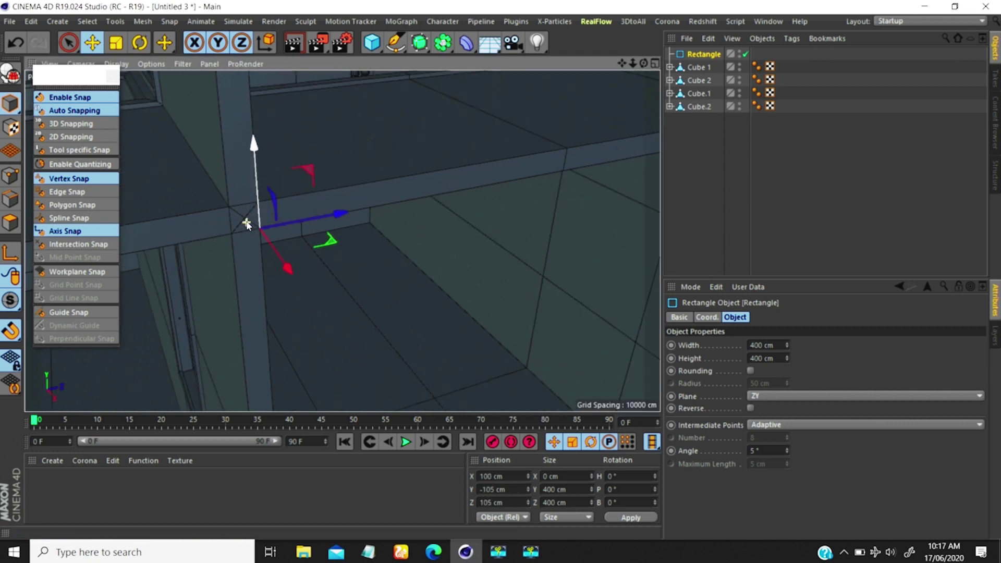
drag(364, 176, 292, 243)
click(66, 192)
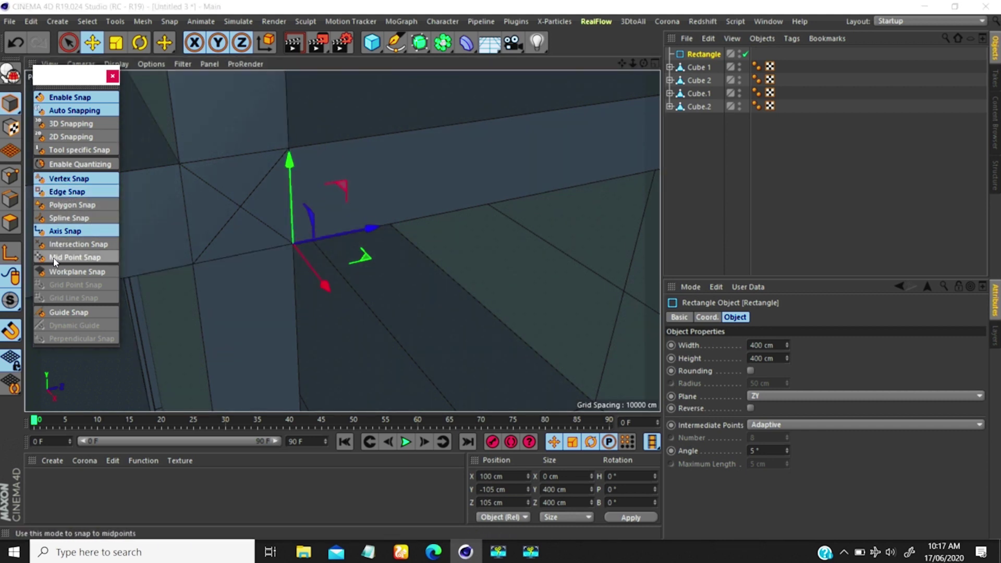
click(67, 257)
drag(292, 242, 239, 211)
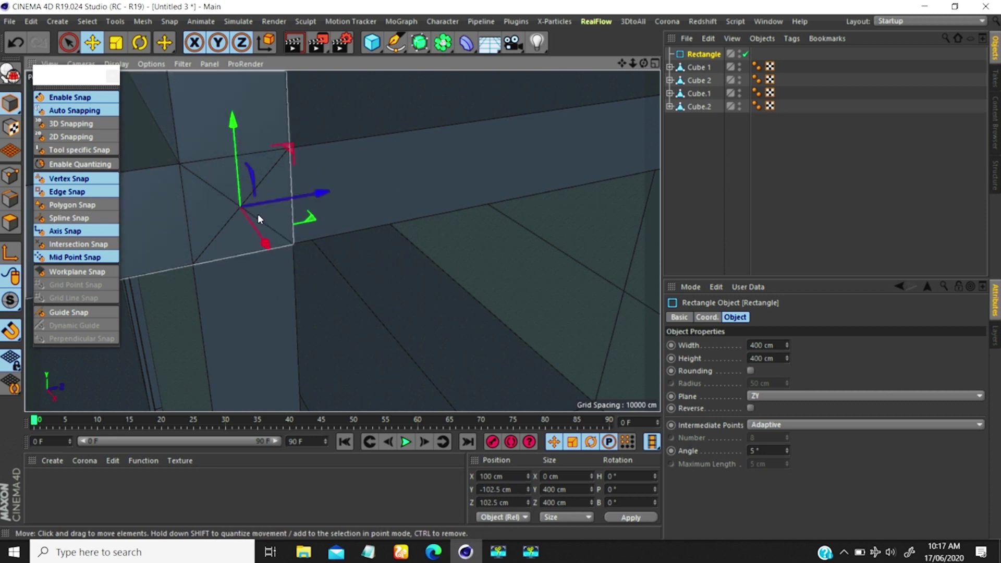
Turn off snapping and move the rectangle along X back into the rooms, to about X -4.7 cm
scroll(258, 216, down, 5)
scroll(258, 216, down, 8)
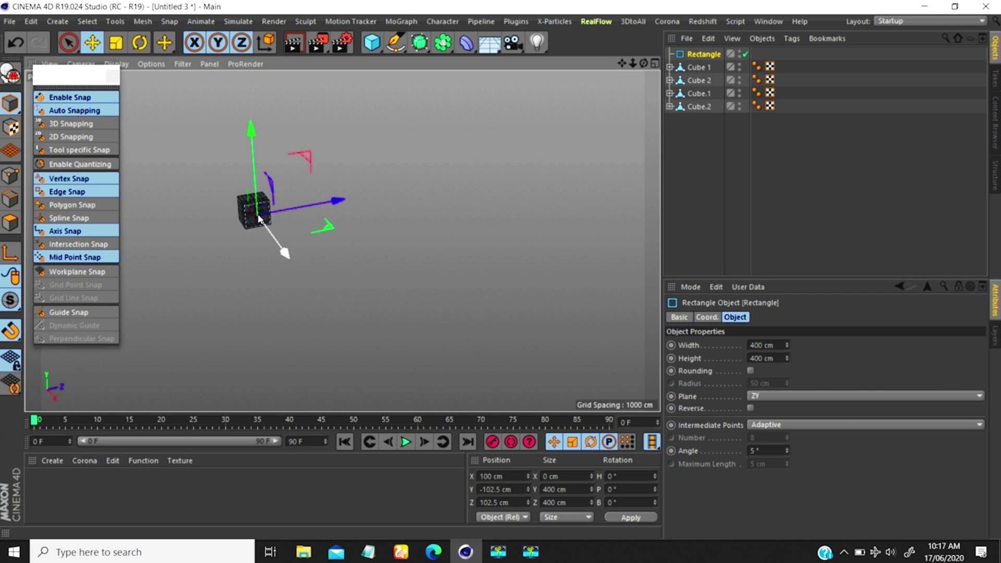
alt+middle_drag(259, 218, 325, 220)
drag(633, 63, 676, 5)
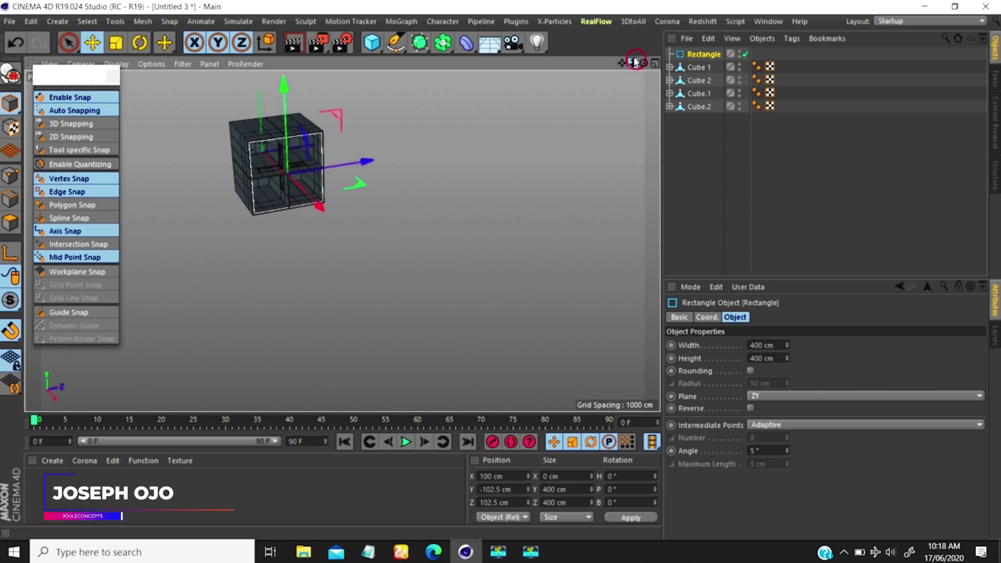
drag(634, 62, 736, 171)
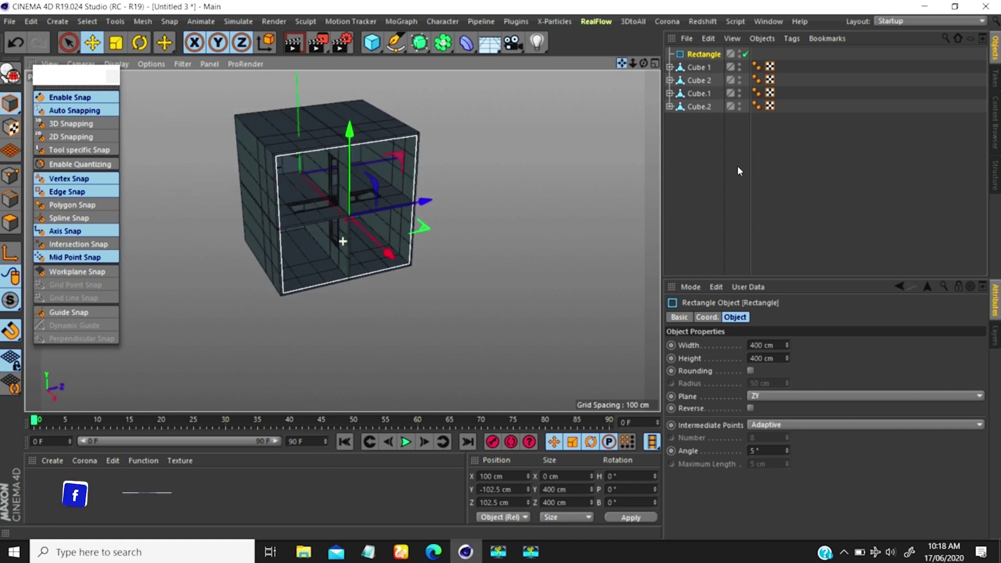
drag(643, 63, 504, 232)
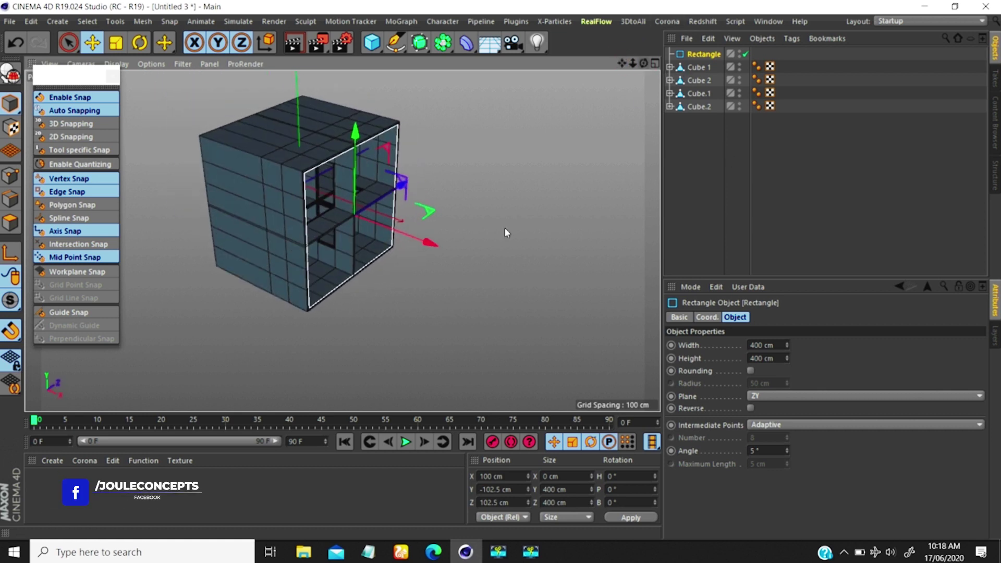
drag(426, 242, 401, 237)
key(ctrl+z)
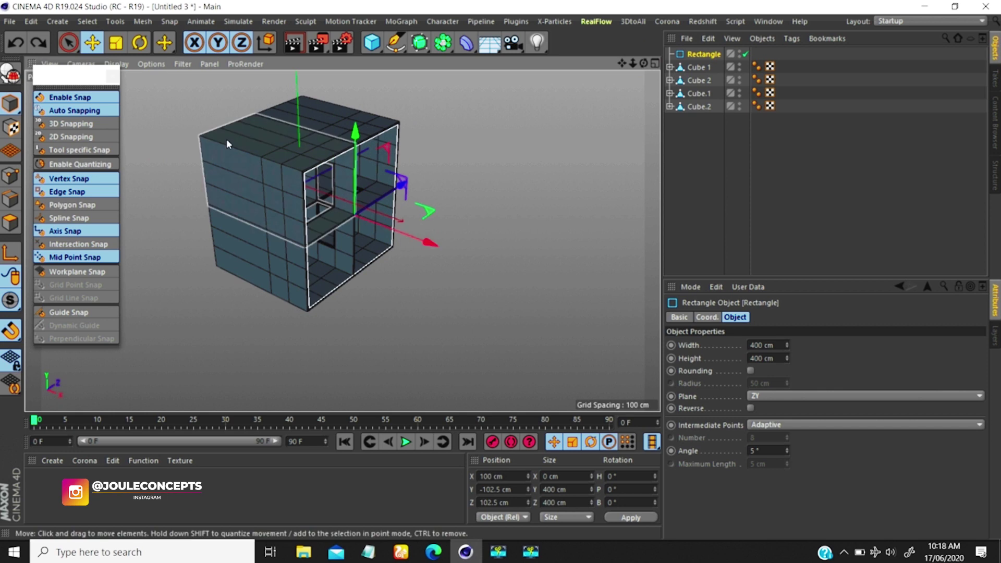
click(70, 97)
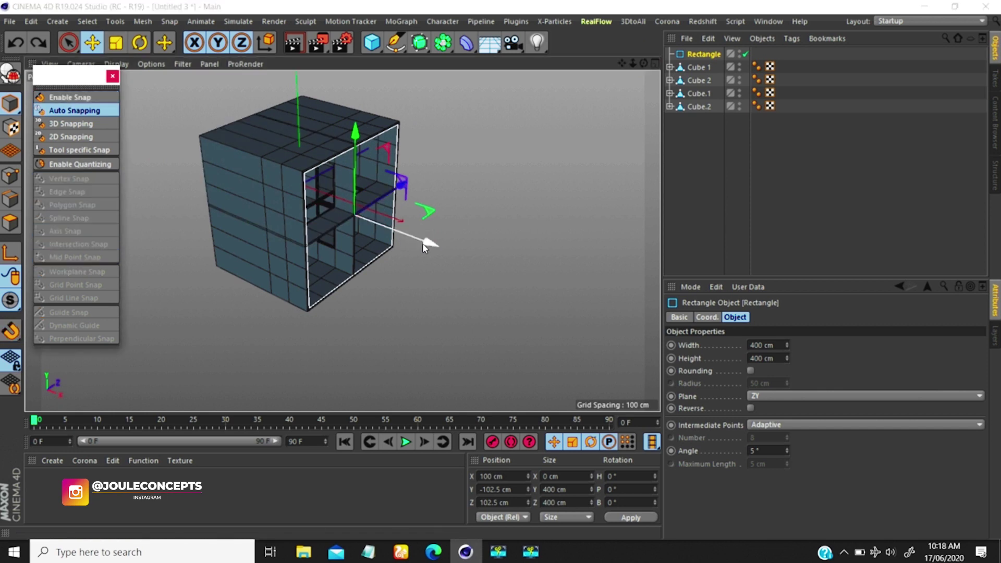
drag(423, 243, 393, 238)
Scale the rectangle down uniformly to about 189 cm wide and high around the rooms' shared centre
drag(643, 63, 573, 42)
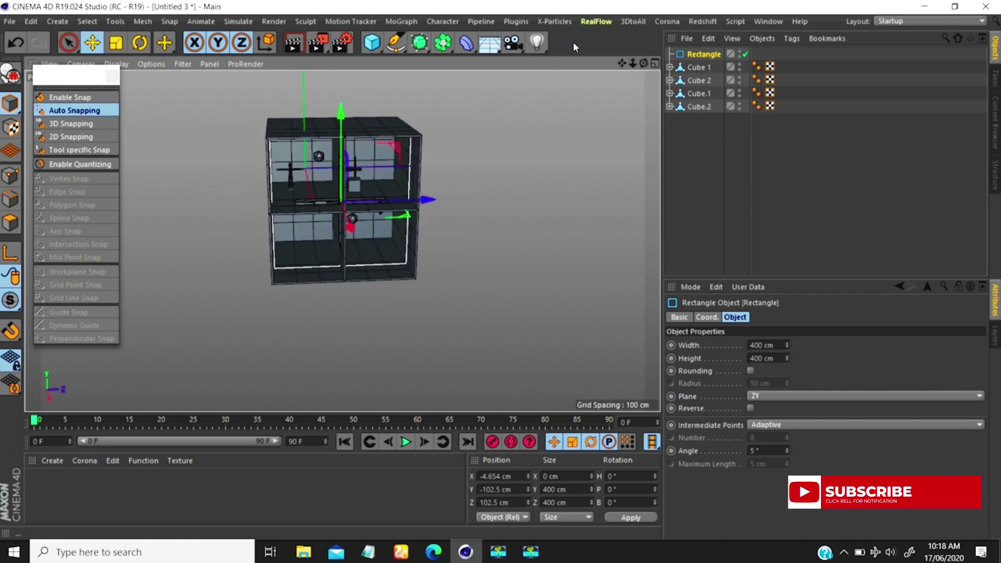
key(t)
drag(531, 125, 331, 295)
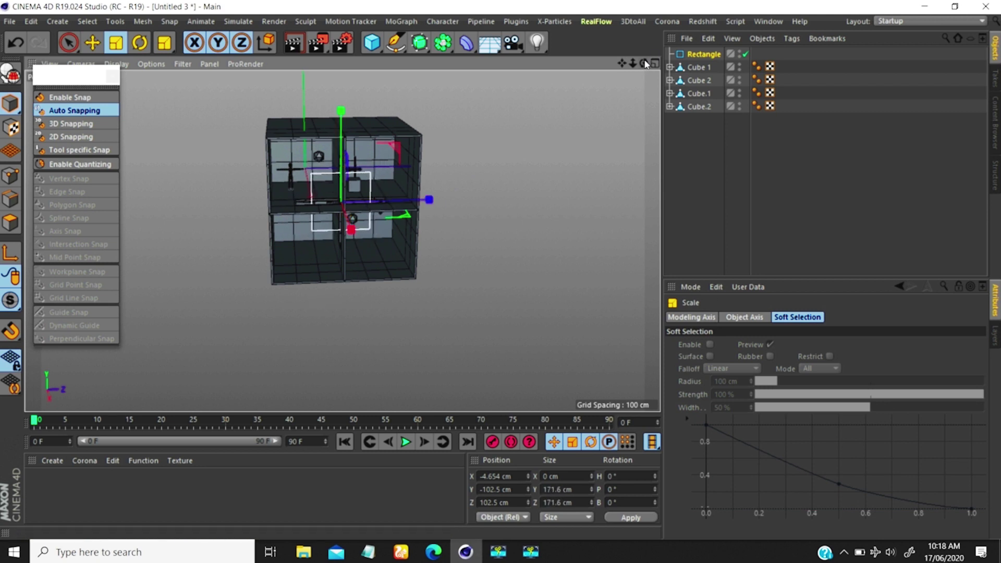
drag(645, 63, 701, 76)
drag(489, 186, 533, 168)
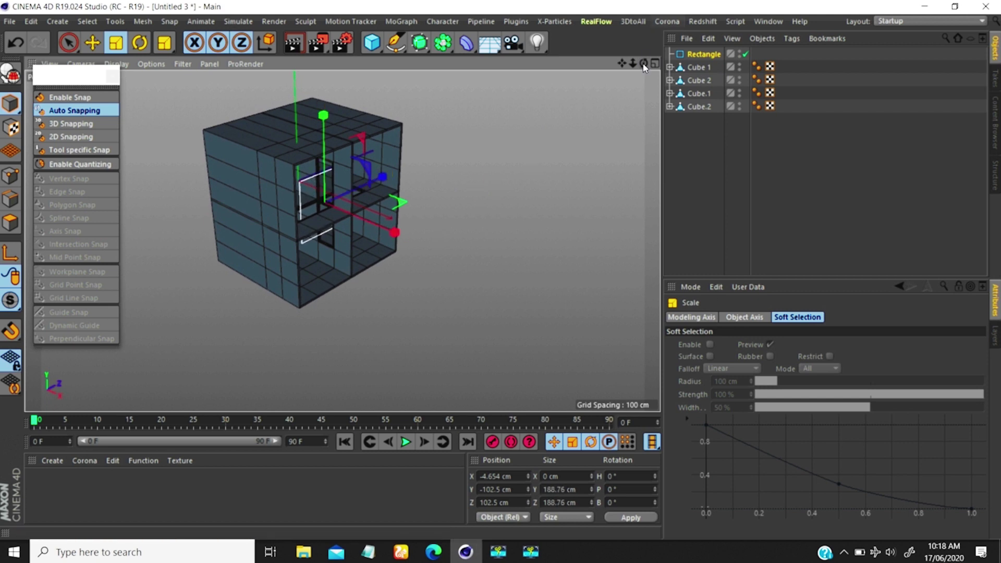
Move the rectangle slightly deeper into the rooms along X, to about X -15 cm
mouse_move(643, 63)
mouse_down()
mouse_move(612, 58)
mouse_move(659, 66)
mouse_up()
key(e)
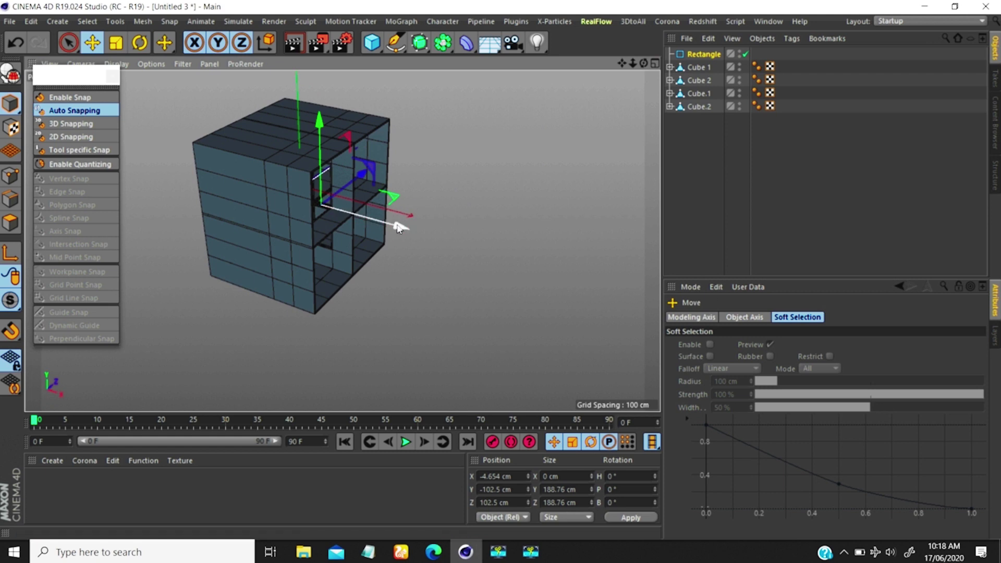
drag(395, 227, 394, 229)
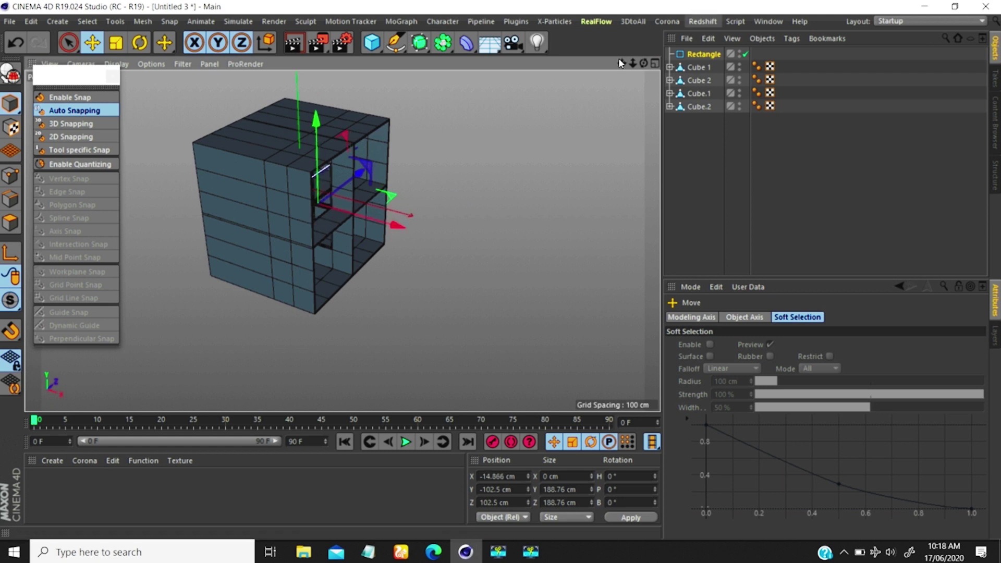
Enable rounding on the rectangle and raise the radius to 94.38 cm so it forms a circle
click(641, 65)
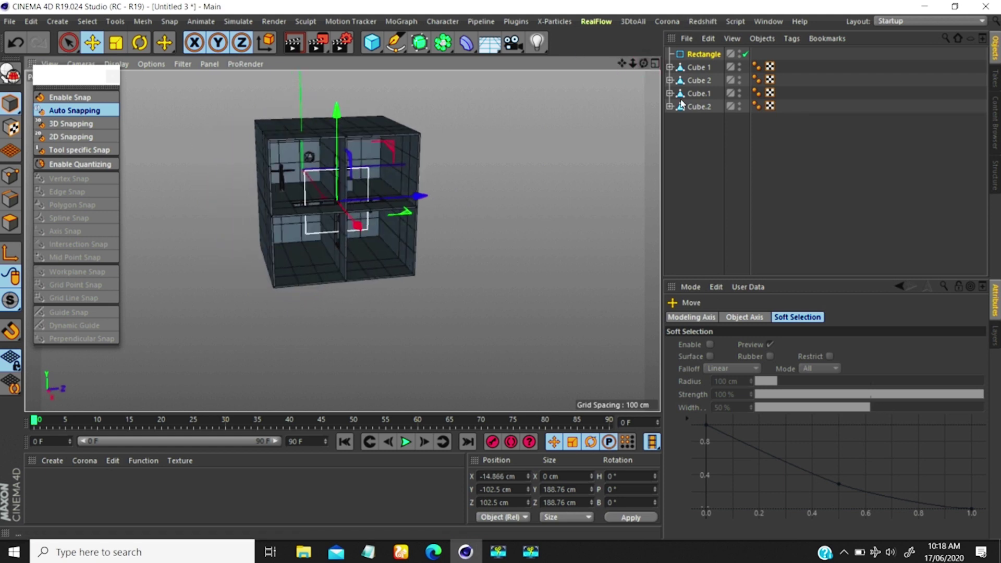
click(666, 80)
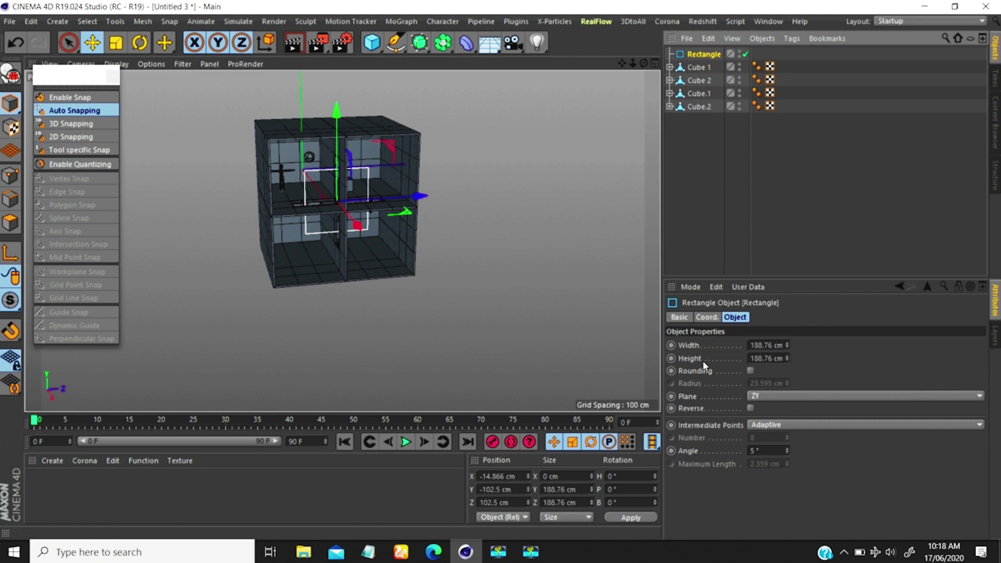
click(751, 371)
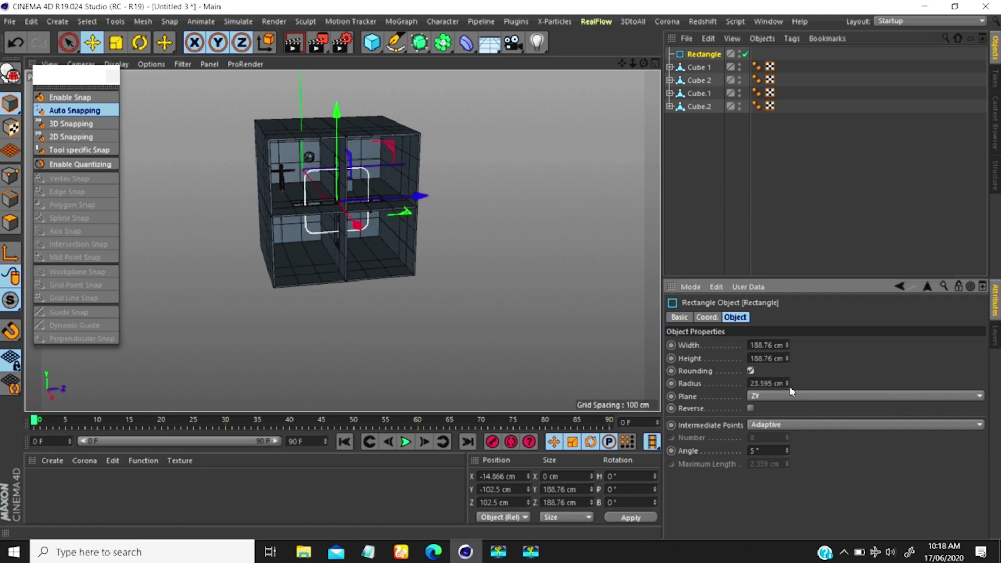
drag(787, 383, 785, 160)
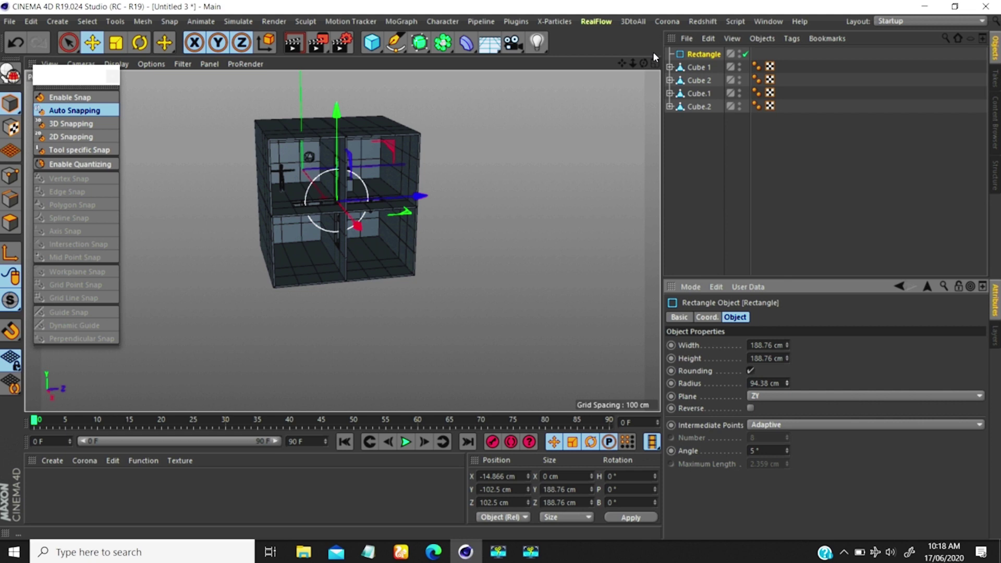
mouse_move(644, 63)
mouse_down()
mouse_move(594, 52)
mouse_move(627, 57)
mouse_up()
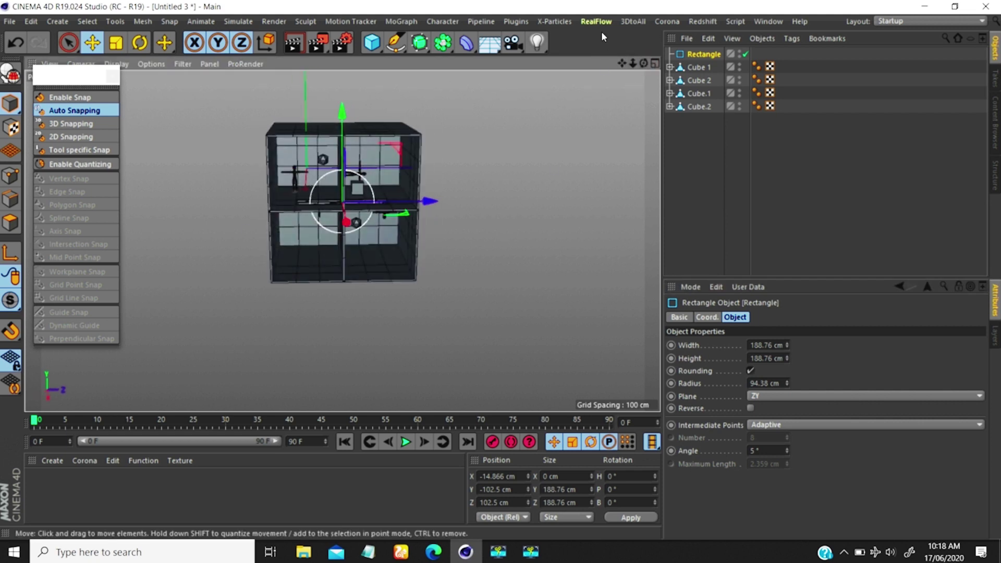
Convert the circular rectangle to an editable spline and turn off its Close Spline option
drag(628, 61, 652, 4)
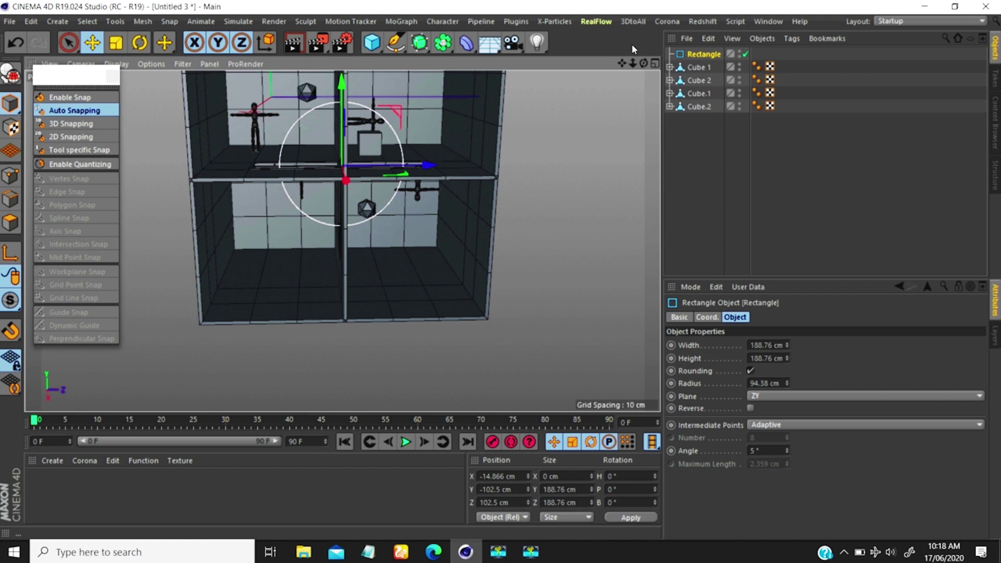
drag(619, 63, 630, 143)
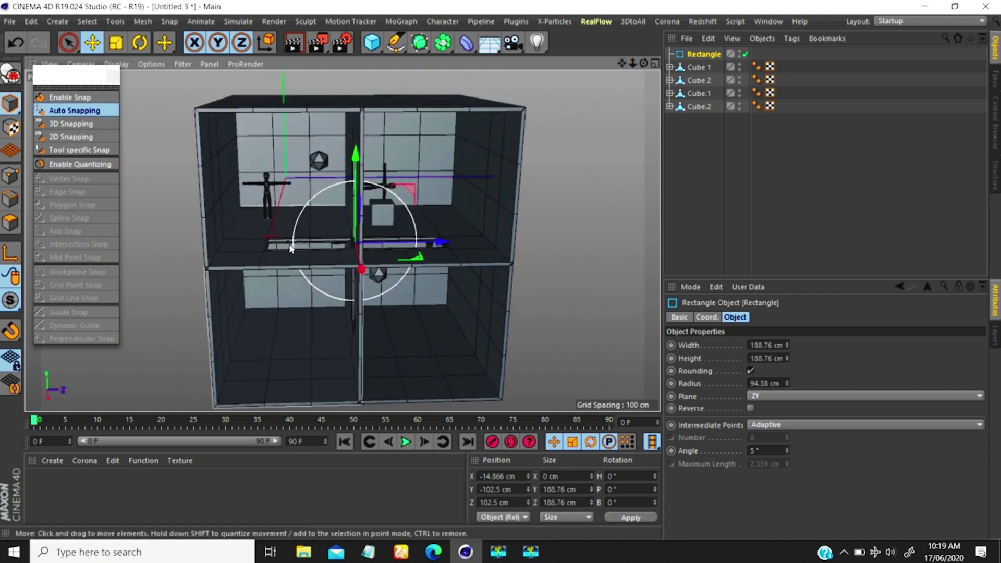
click(11, 74)
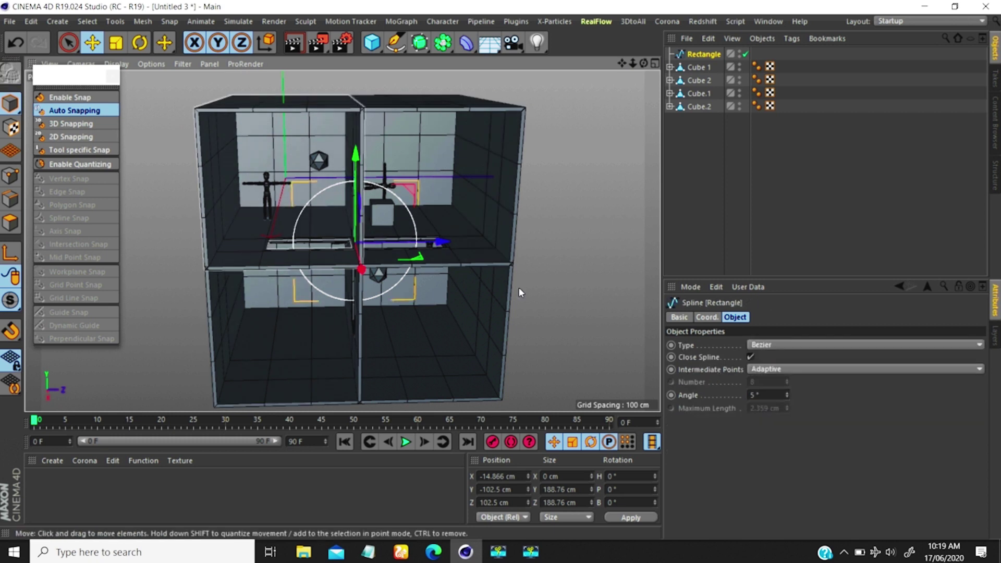
click(750, 357)
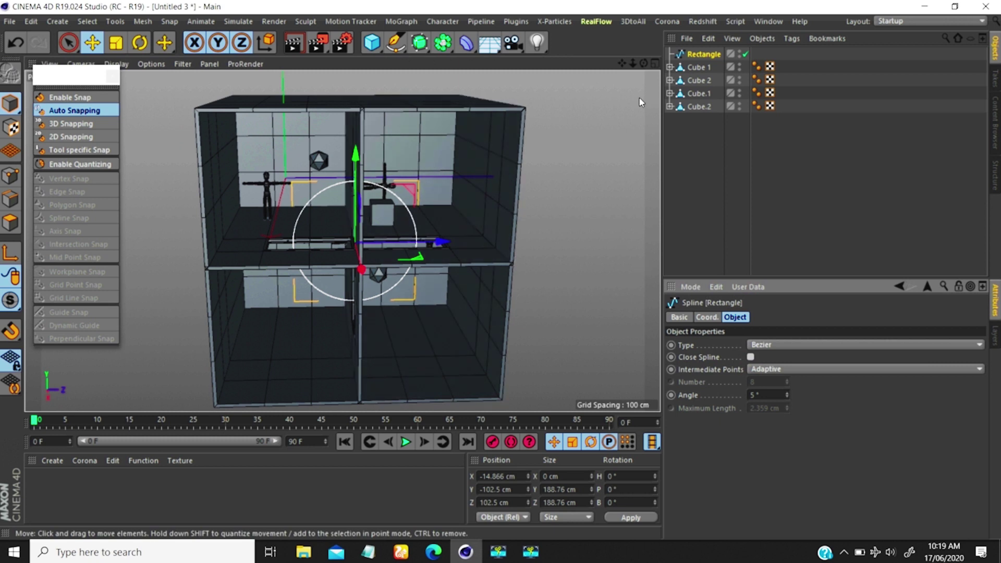
Switch to point editing, select the spline's end point in the upper Z-positive room and display the spline's point table
drag(644, 63, 659, 4)
click(632, 62)
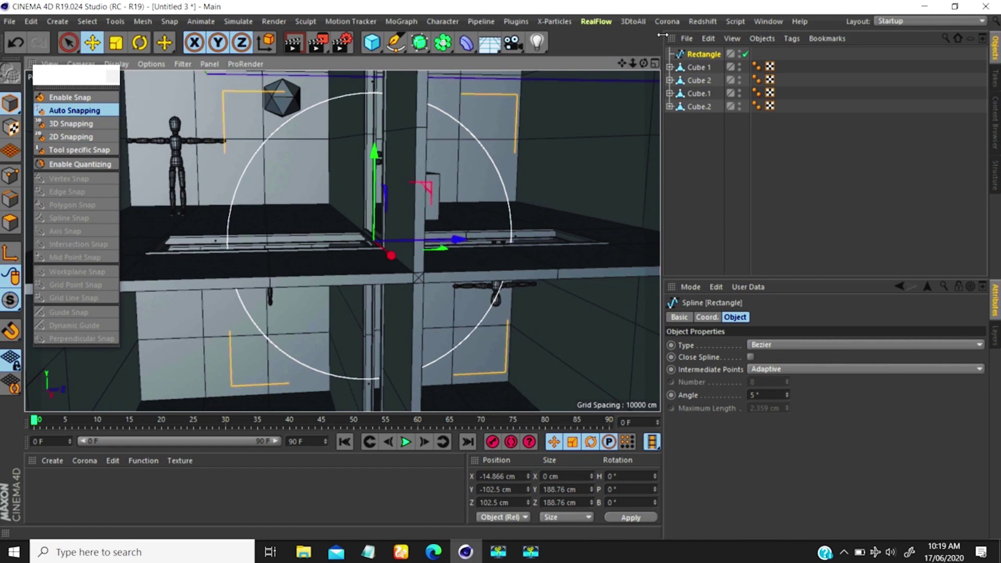
mouse_move(643, 62)
mouse_down()
mouse_move(635, 77)
mouse_move(646, 90)
mouse_move(651, 61)
mouse_move(616, 51)
mouse_move(627, 54)
mouse_move(613, 14)
mouse_move(586, 33)
mouse_move(650, 70)
mouse_move(615, 55)
mouse_move(622, 30)
mouse_move(573, 51)
mouse_move(644, 84)
mouse_move(645, 67)
mouse_move(653, 73)
mouse_up()
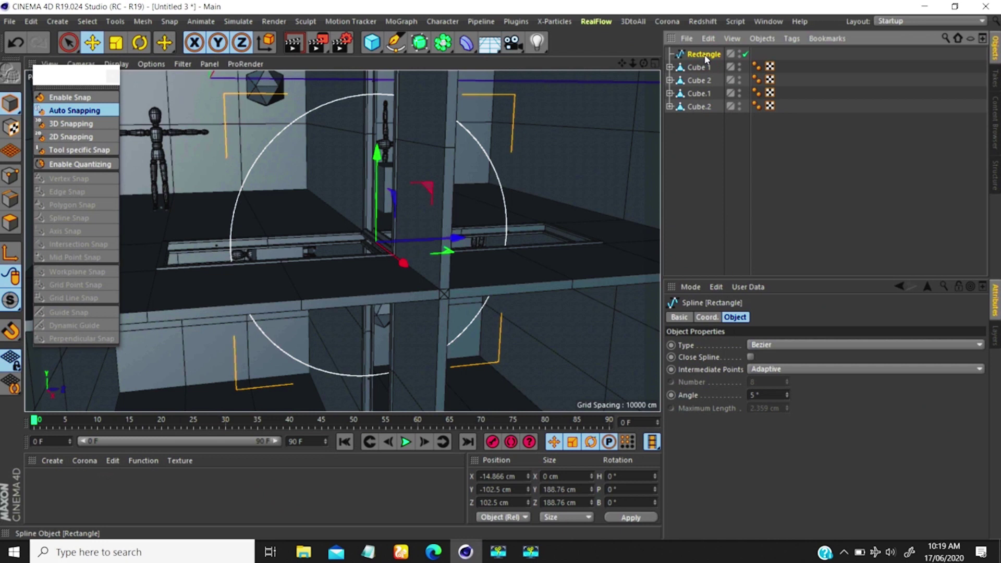
click(10, 175)
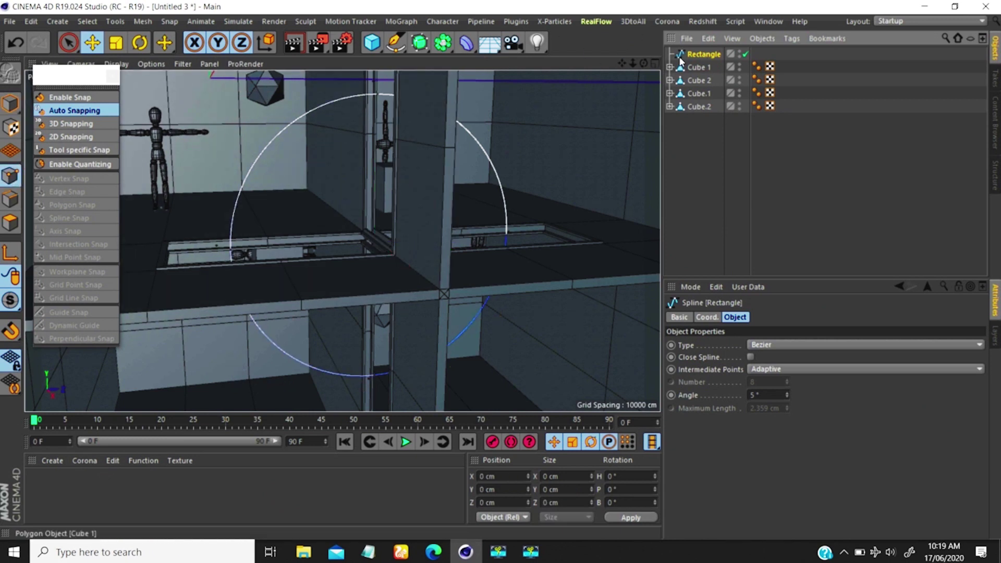
drag(632, 63, 637, 31)
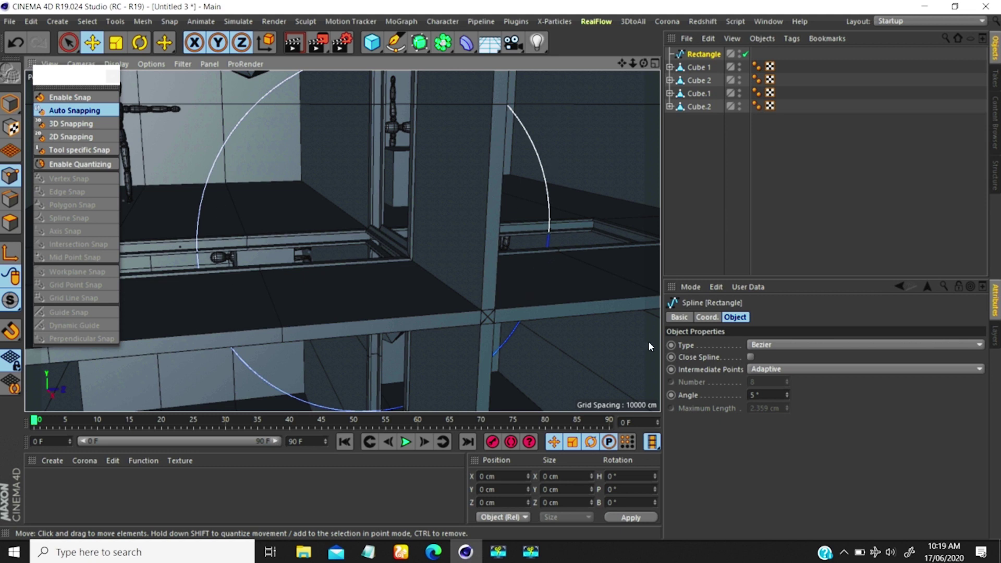
click(750, 357)
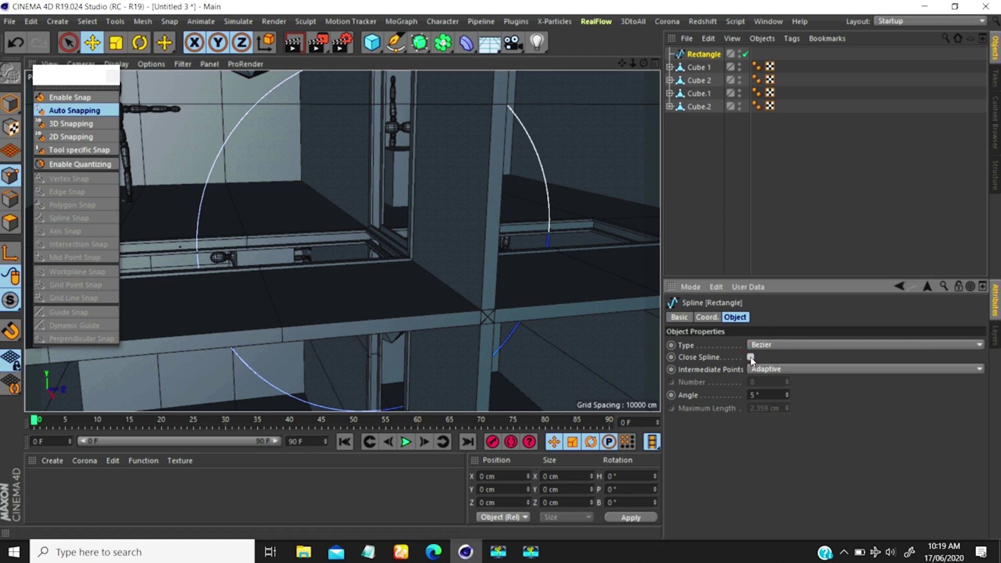
click(549, 233)
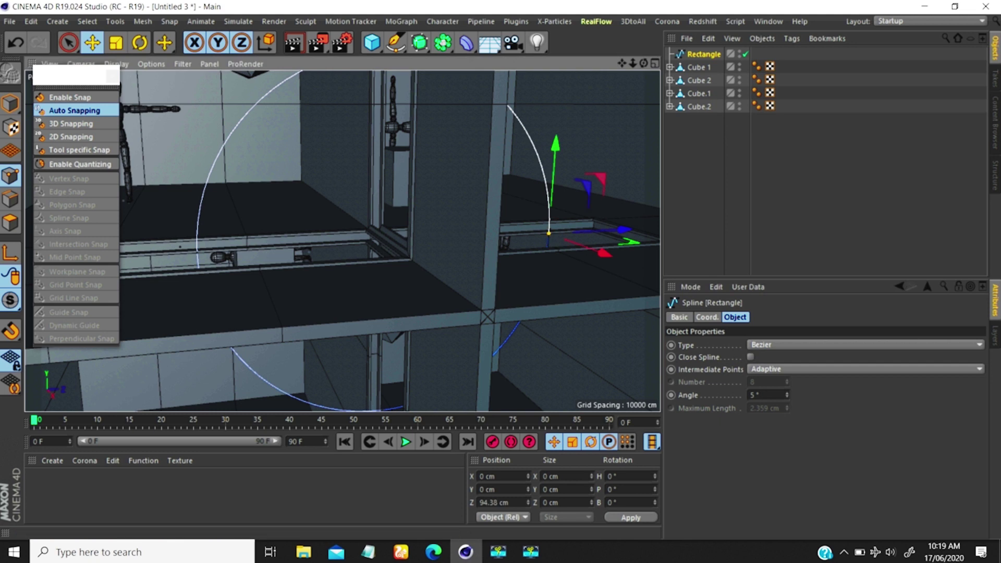
click(996, 177)
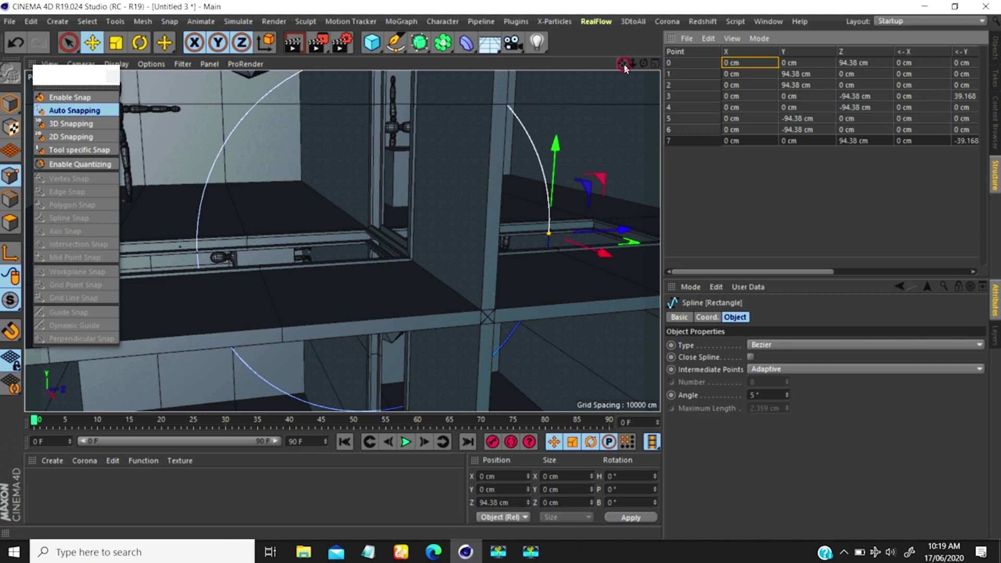
Select the spline's uppermost point and its point at Z -94.38 cm to check their order in the point table
drag(624, 64, 387, 251)
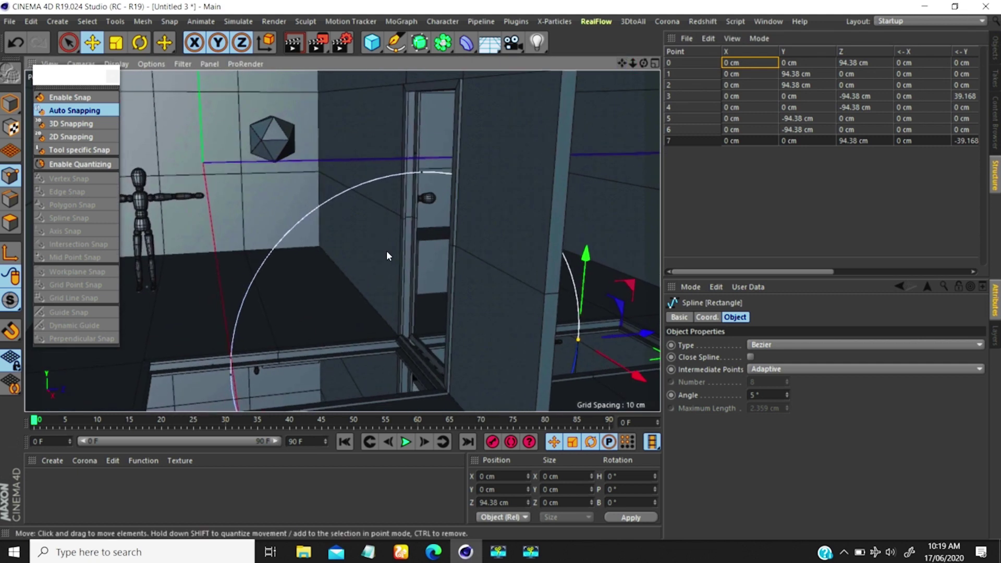
click(422, 175)
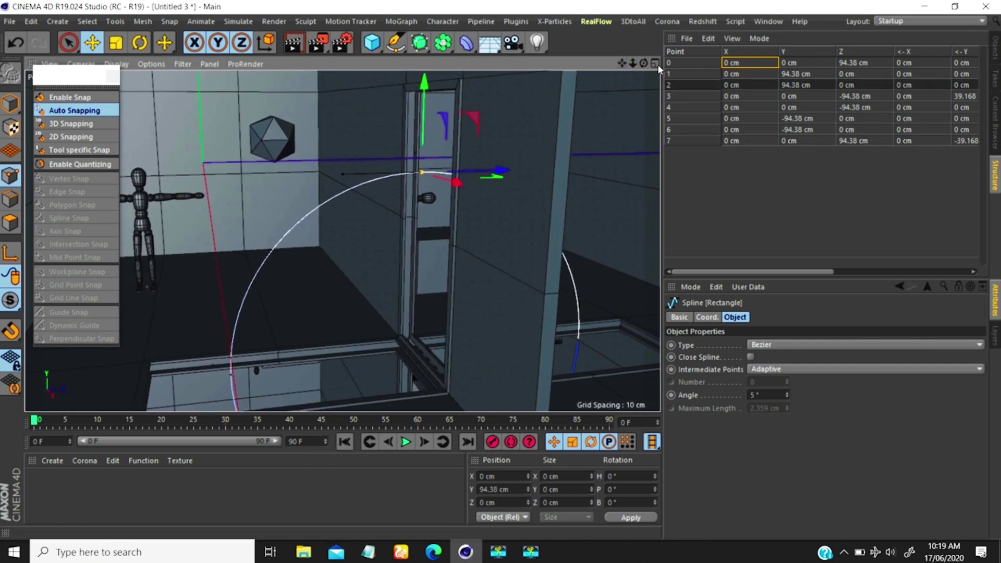
drag(643, 64, 694, 72)
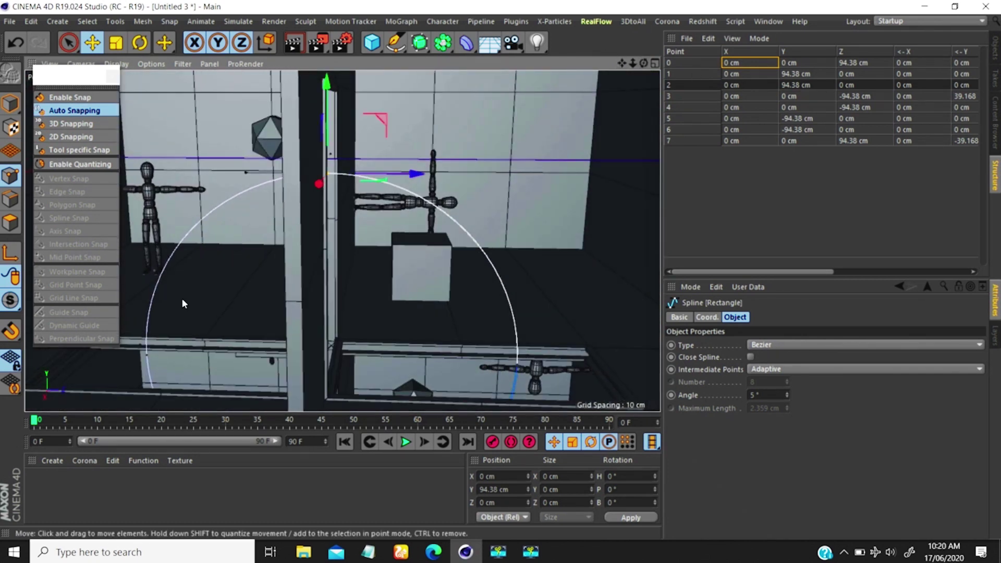
click(146, 356)
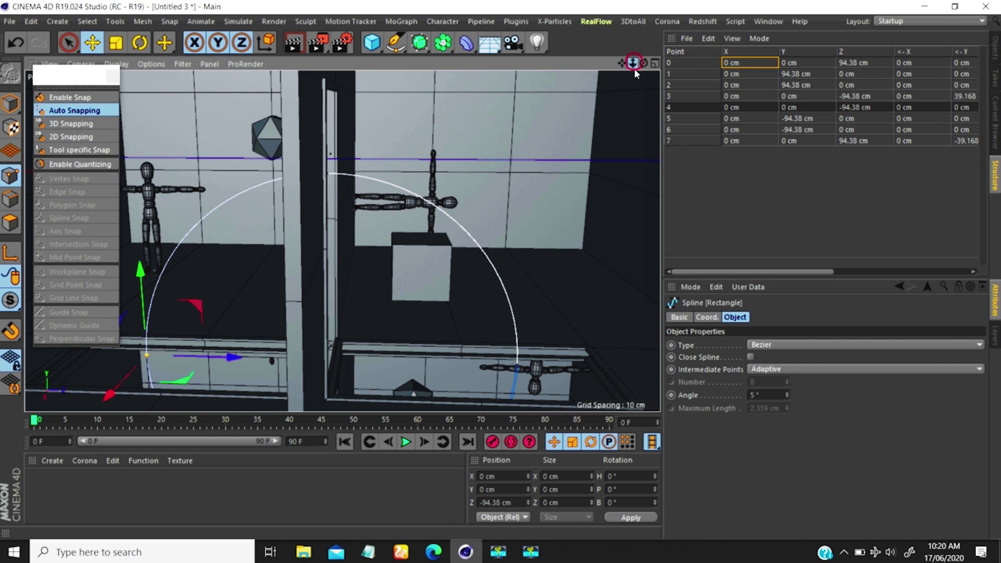
drag(631, 62, 478, 254)
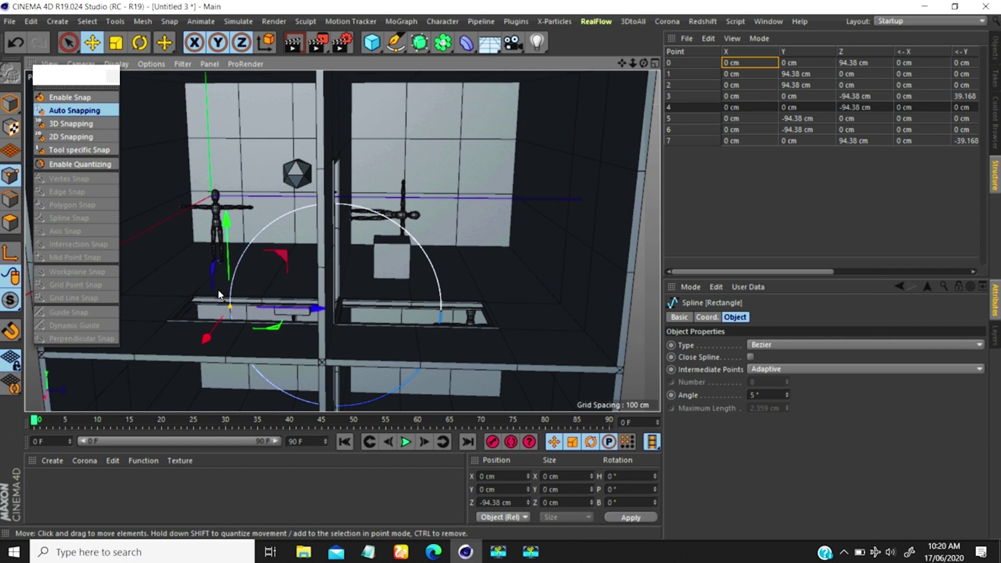
Return to model mode and rotate the whole spline to a heading of -180°, leaving nothing selected
click(11, 103)
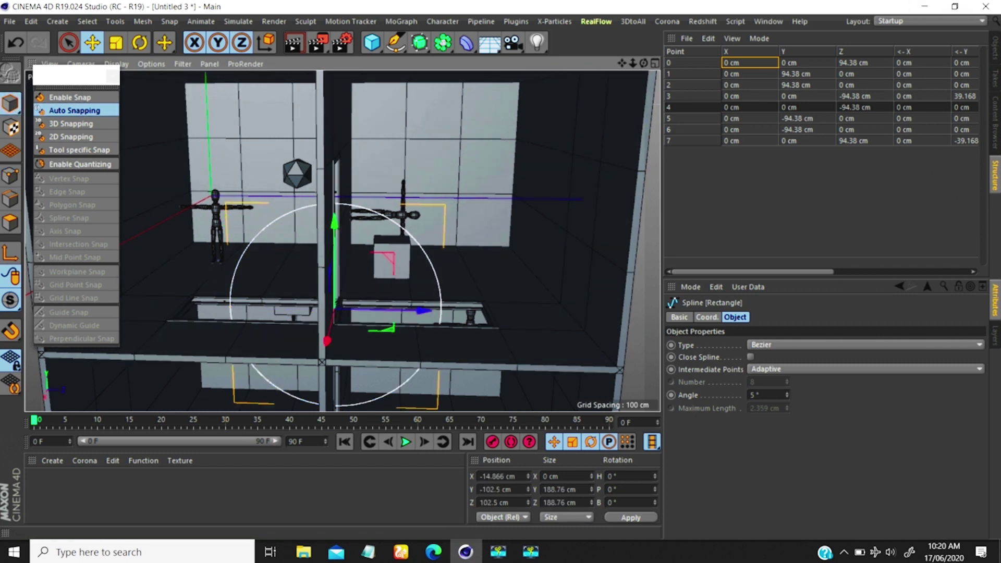
click(995, 52)
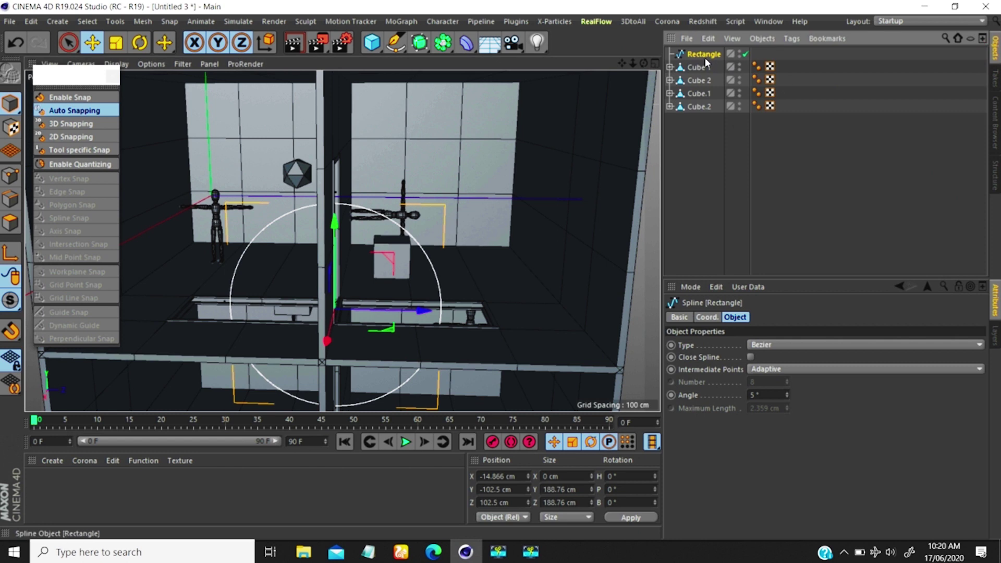
key(r)
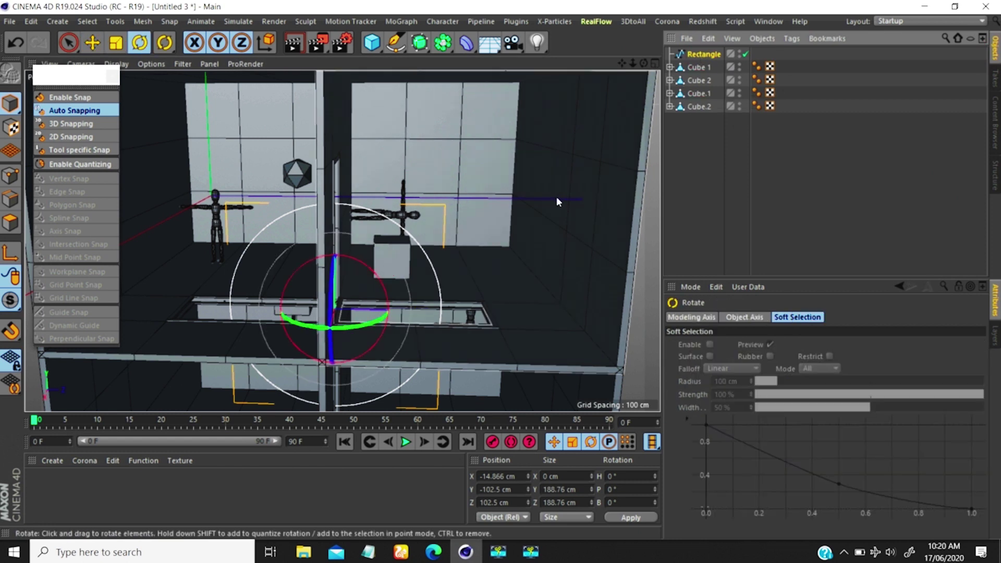
drag(371, 317, 272, 286)
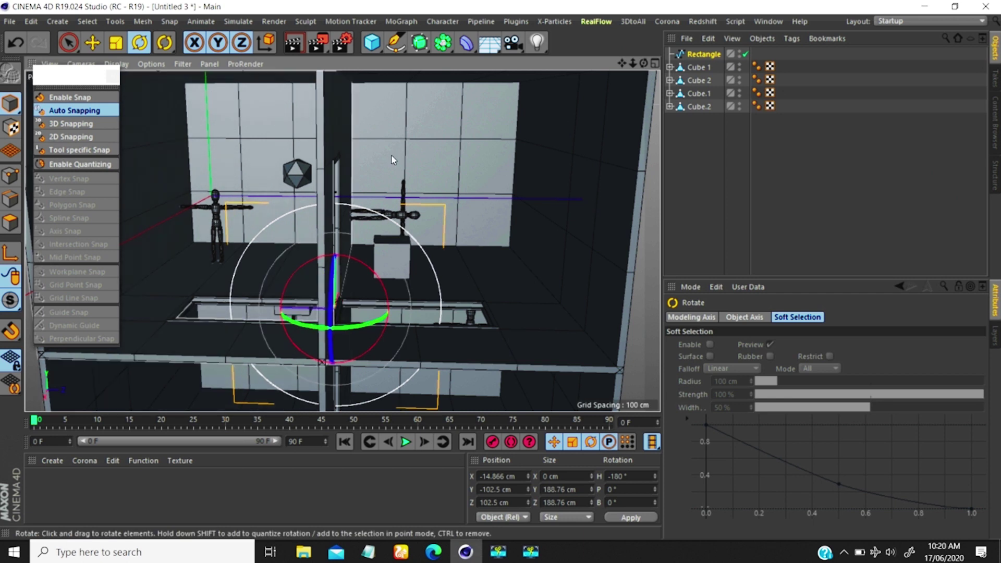
click(710, 126)
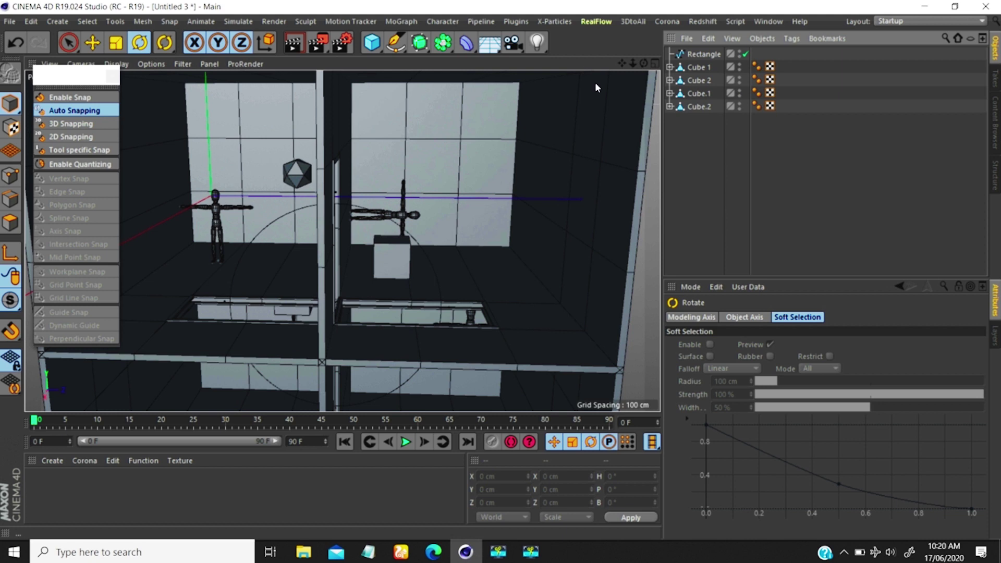
Look up the Cam Controller 1 null inside Cube.2 and add a new null at the scene origin
drag(644, 63, 693, 74)
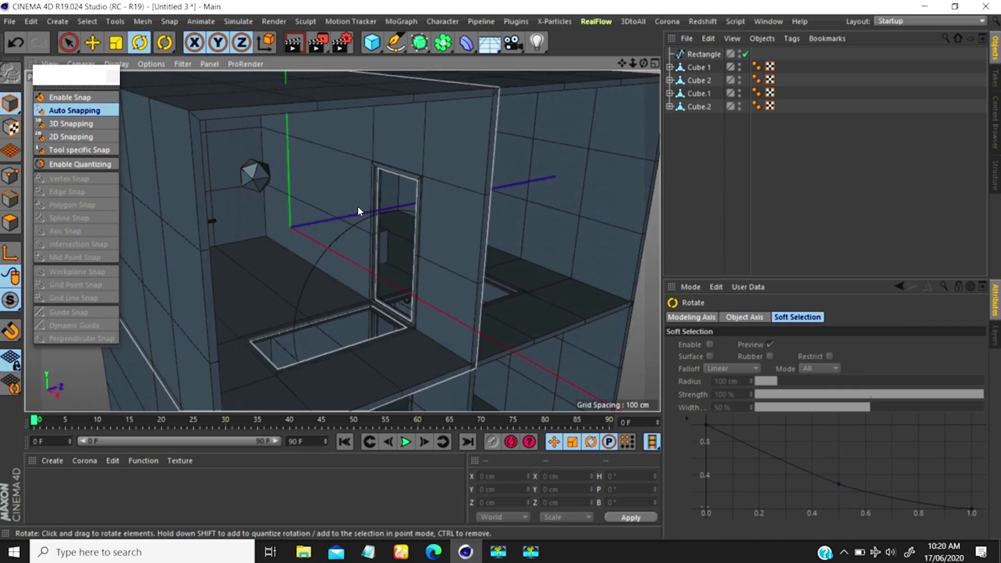
click(669, 106)
click(716, 170)
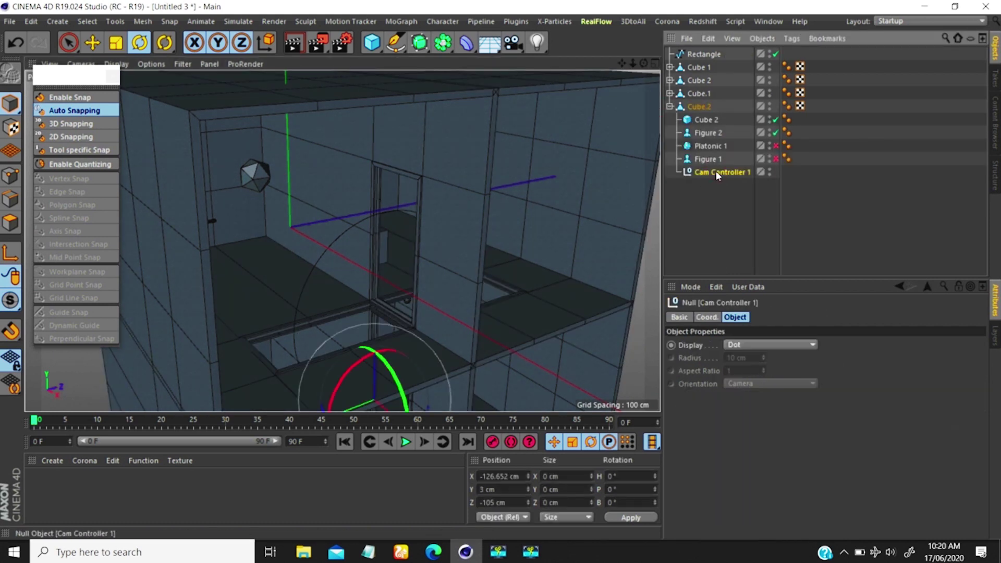
click(669, 106)
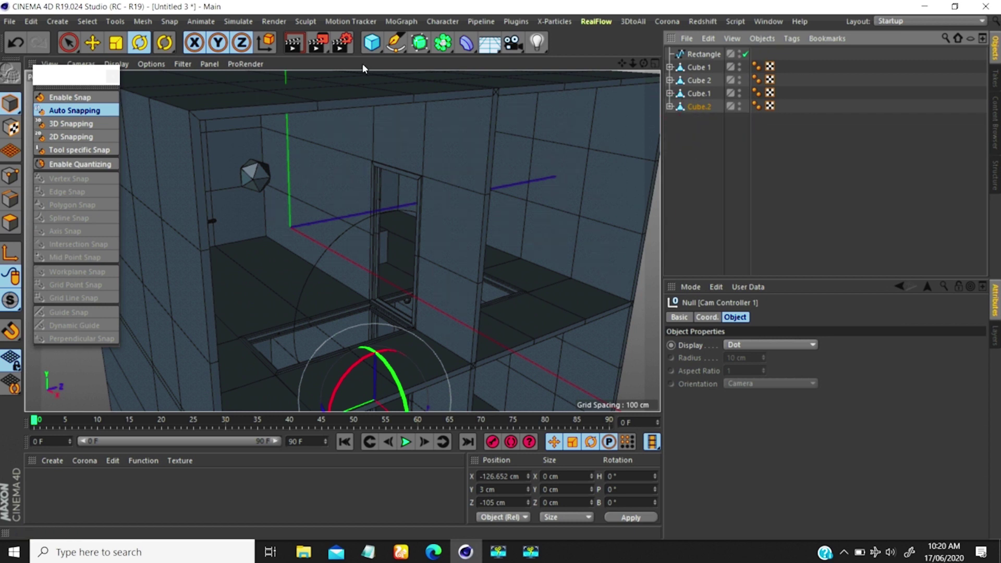
drag(371, 45, 412, 63)
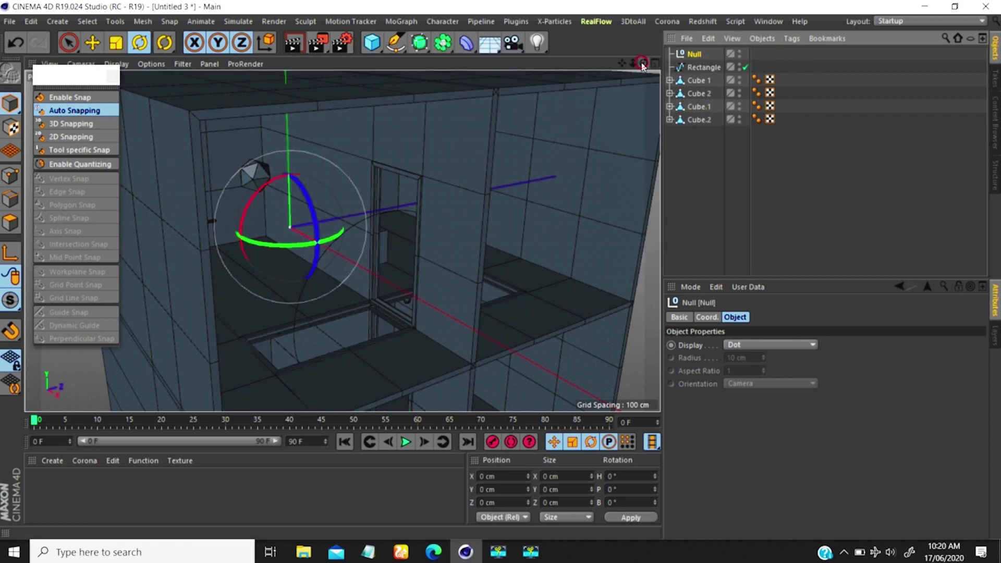
Face the open front of the rooms, add a camera from that view and look through it
drag(643, 63, 661, 67)
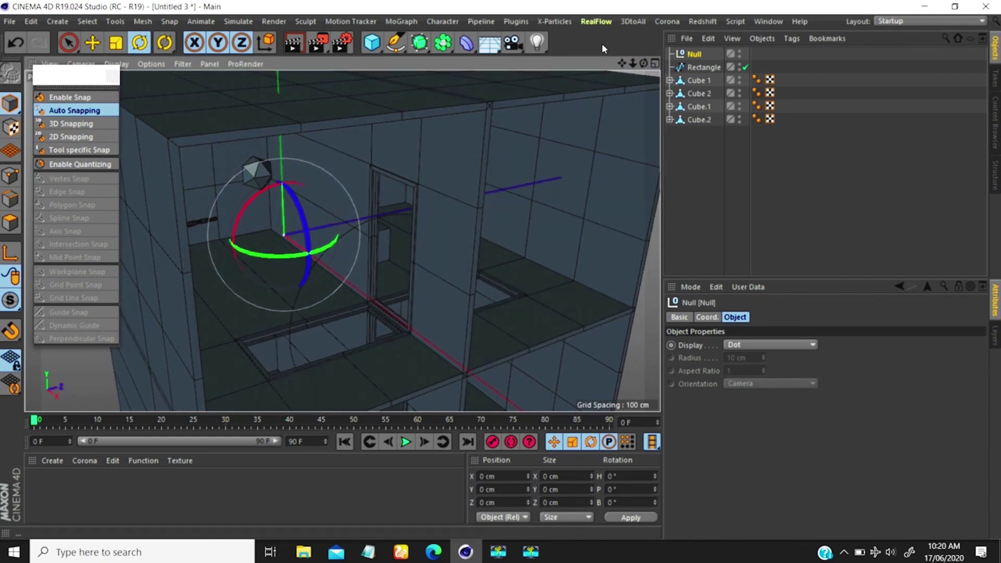
drag(644, 63, 647, 27)
click(621, 64)
click(512, 43)
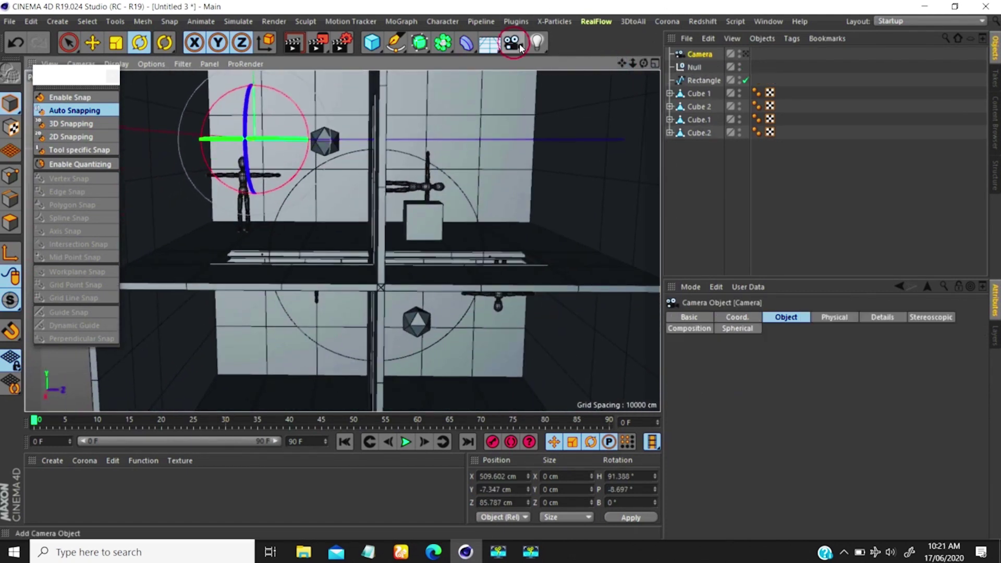
click(745, 53)
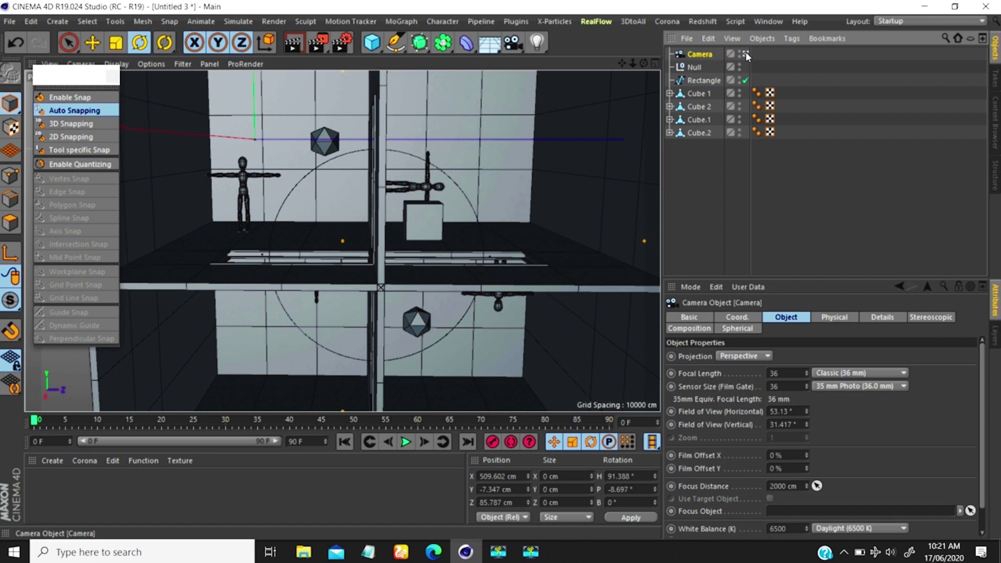
Set the camera's heading rotation to 90° and its pitch to 0°
click(739, 317)
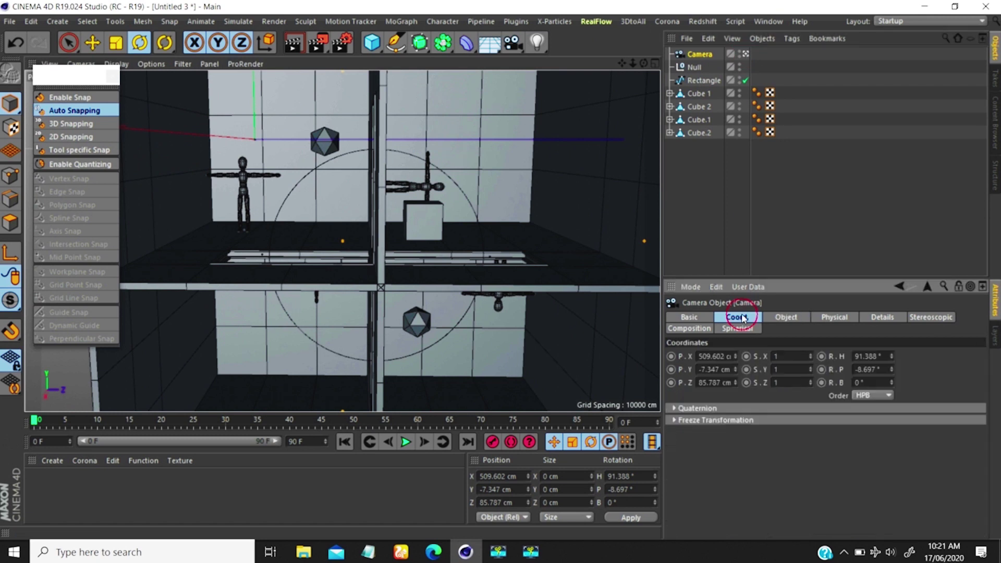
double_click(886, 357)
text(90)
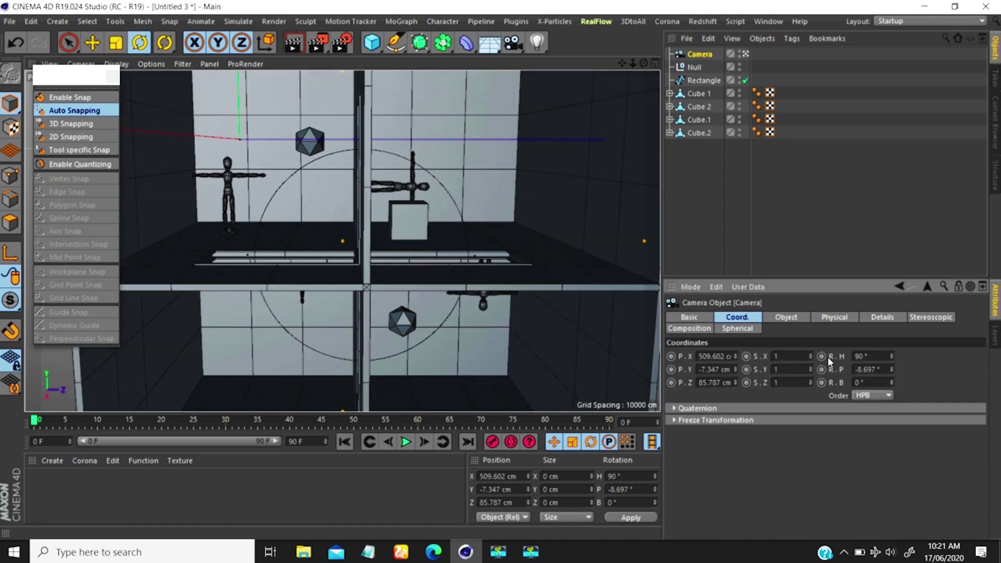
double_click(879, 369)
text(0)
key(Return)
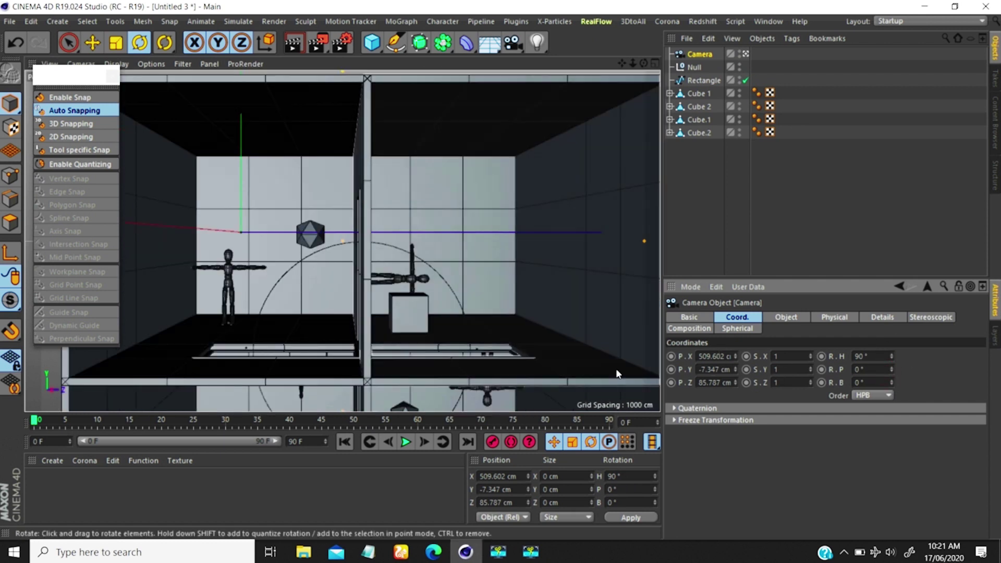
Reset the camera's Y and Z positions to 0 cm and set its X position to 429 cm
right_click(733, 366)
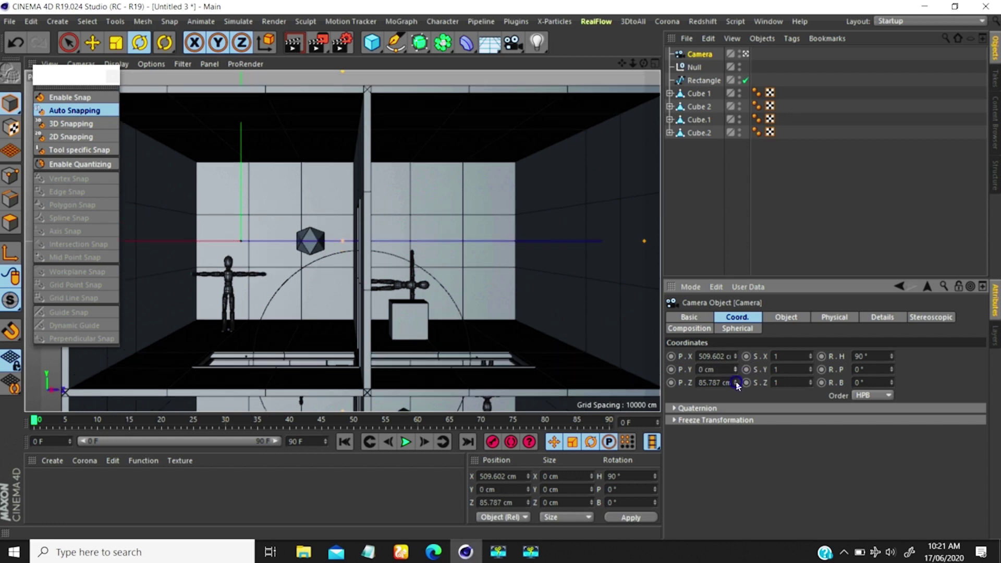
right_click(736, 383)
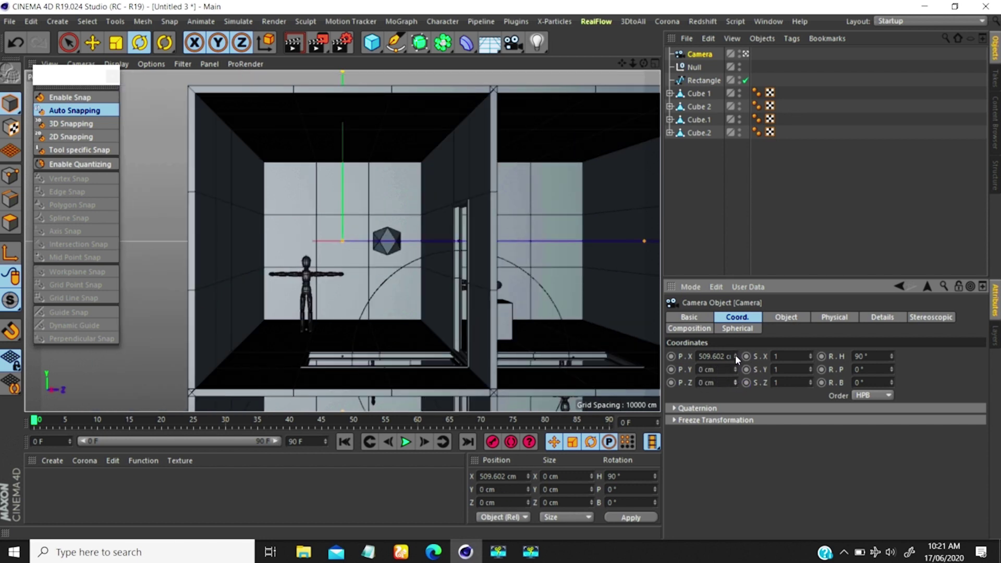
right_click(735, 356)
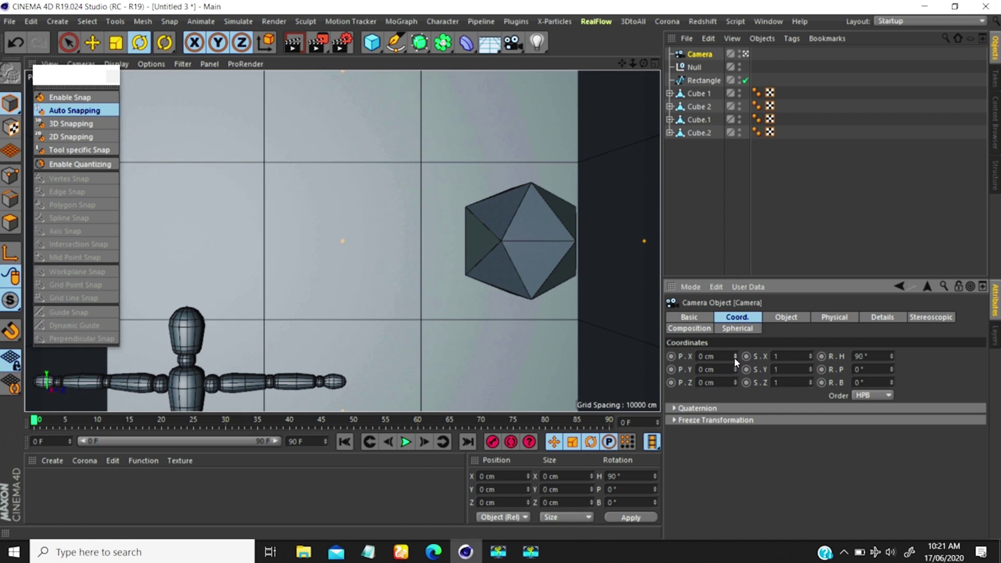
drag(734, 357, 742, 133)
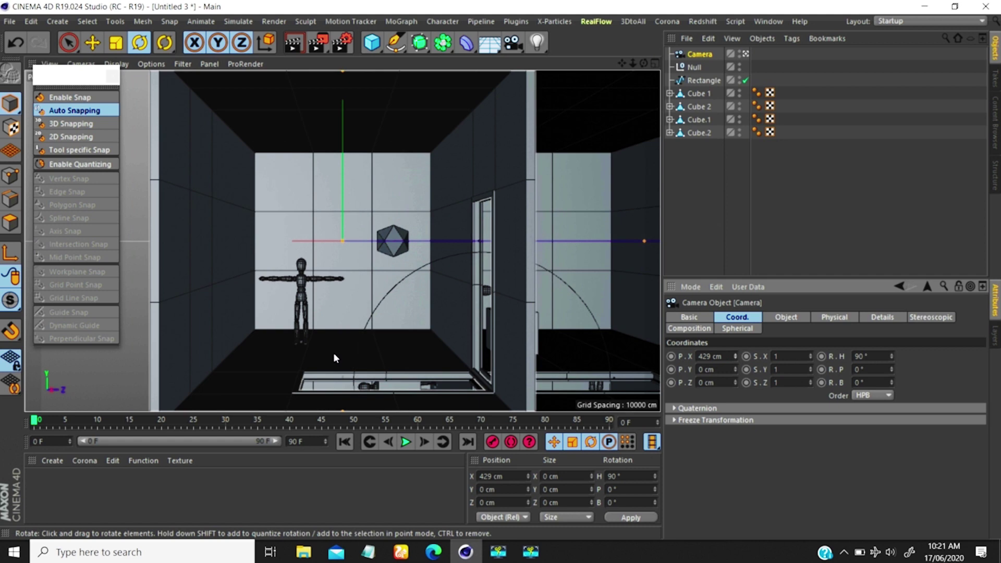
Leave the camera view and copy the Z value of the Rectangle spline's lower end point in point mode
click(745, 53)
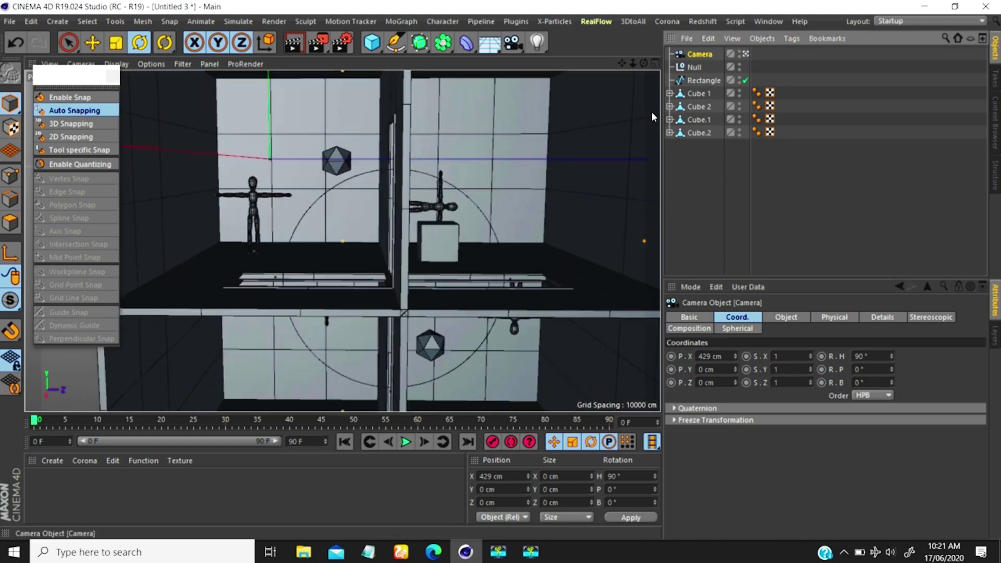
drag(643, 62, 691, 87)
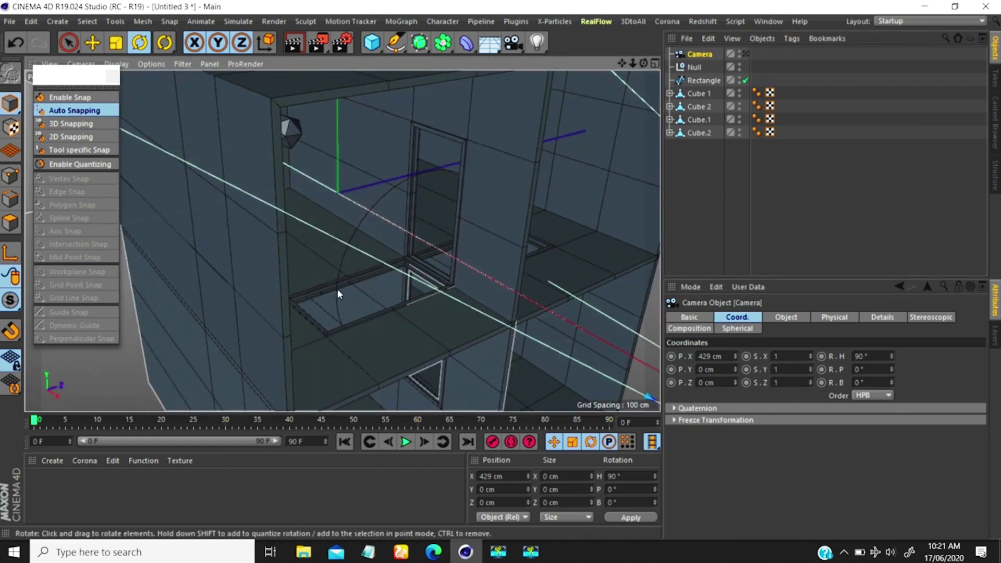
click(698, 79)
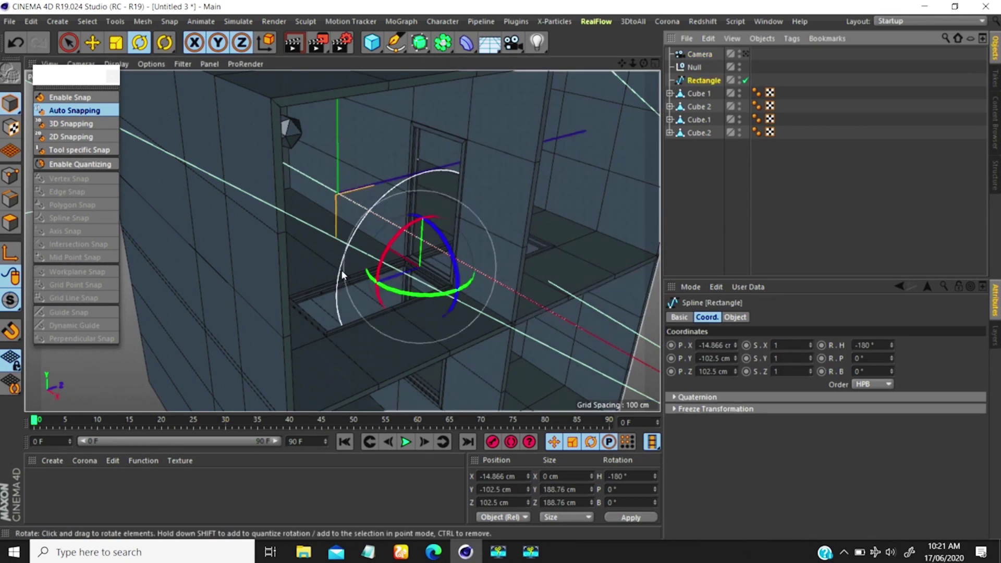
click(18, 178)
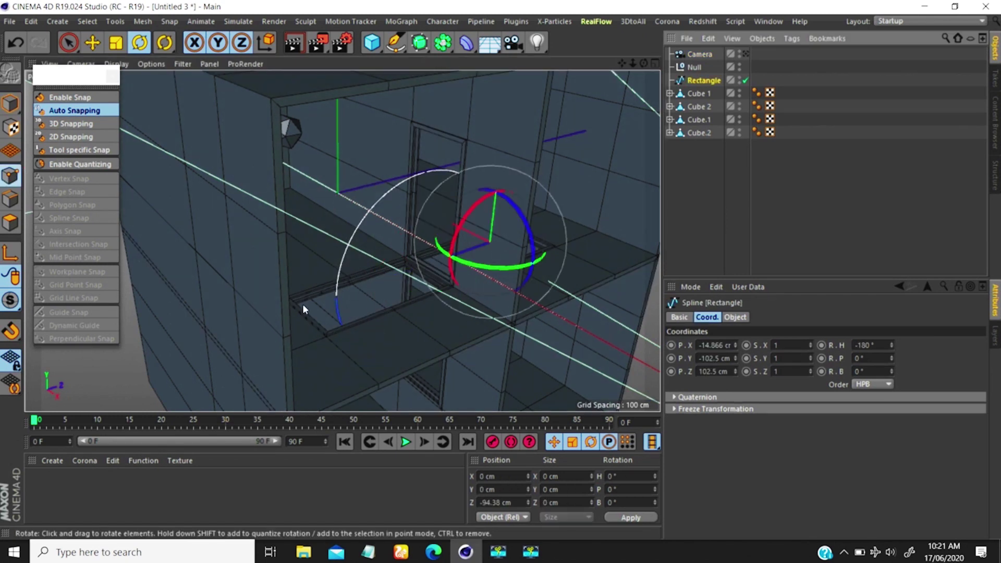
double_click(336, 300)
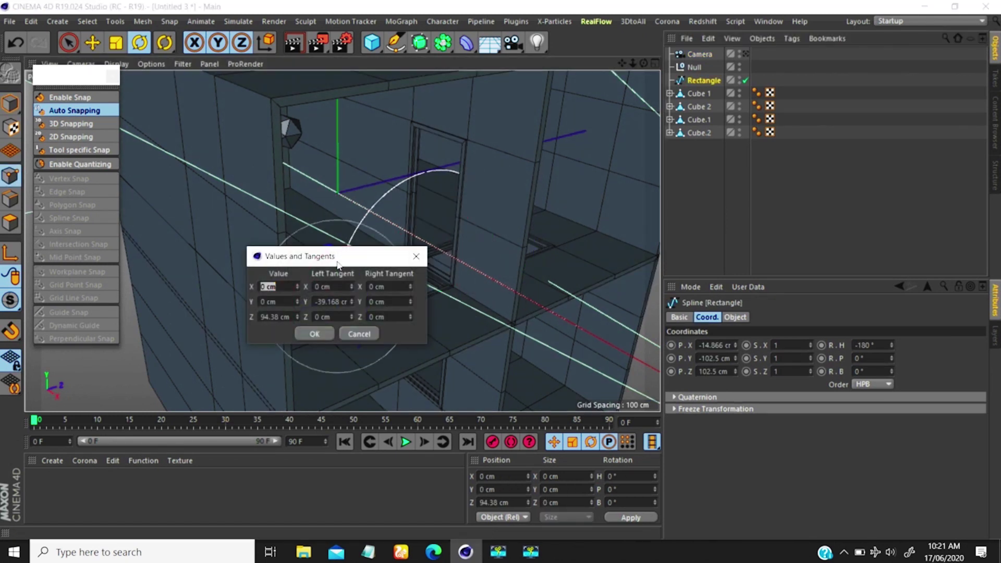
drag(340, 257, 241, 175)
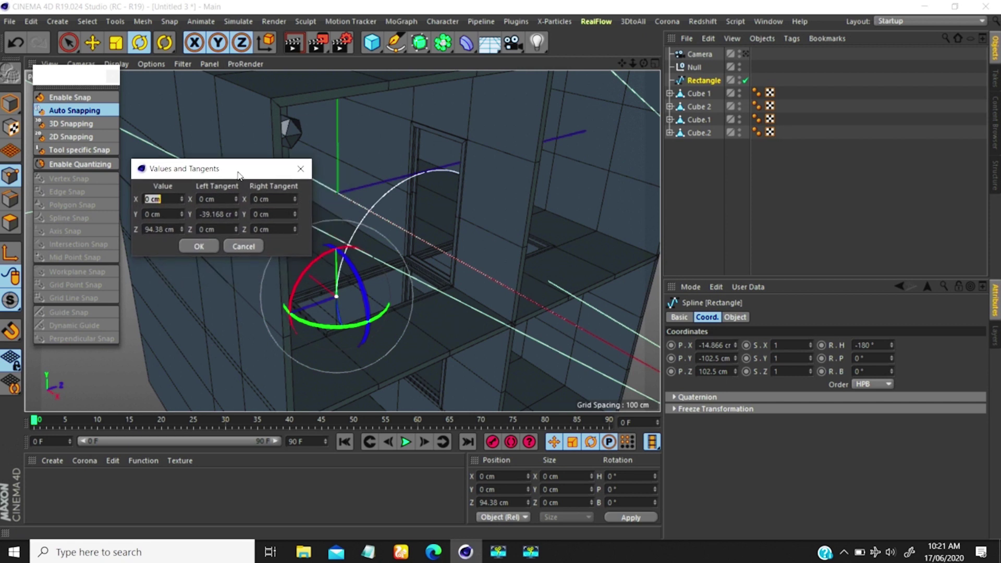
click(152, 230)
key(ctrl+c)
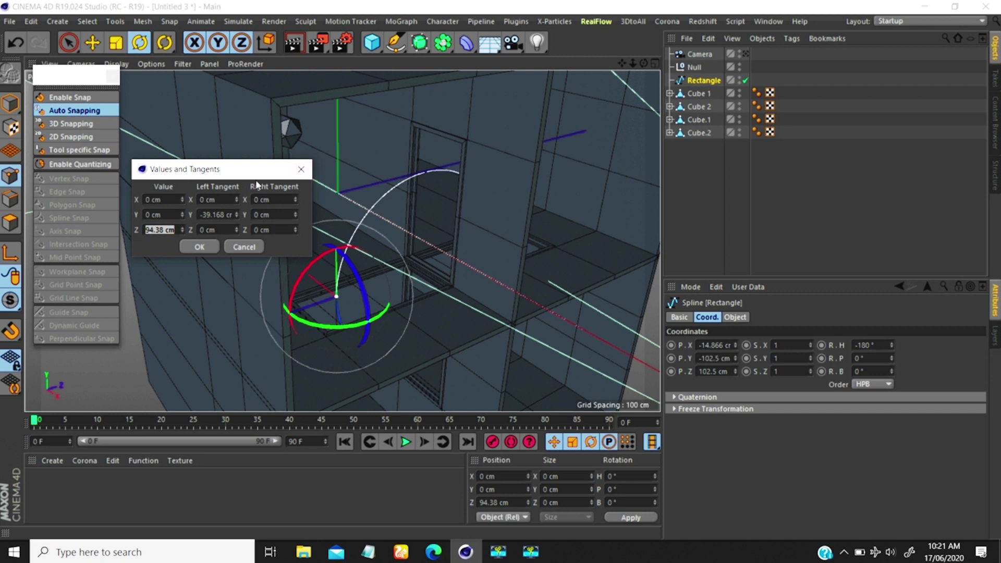
click(300, 169)
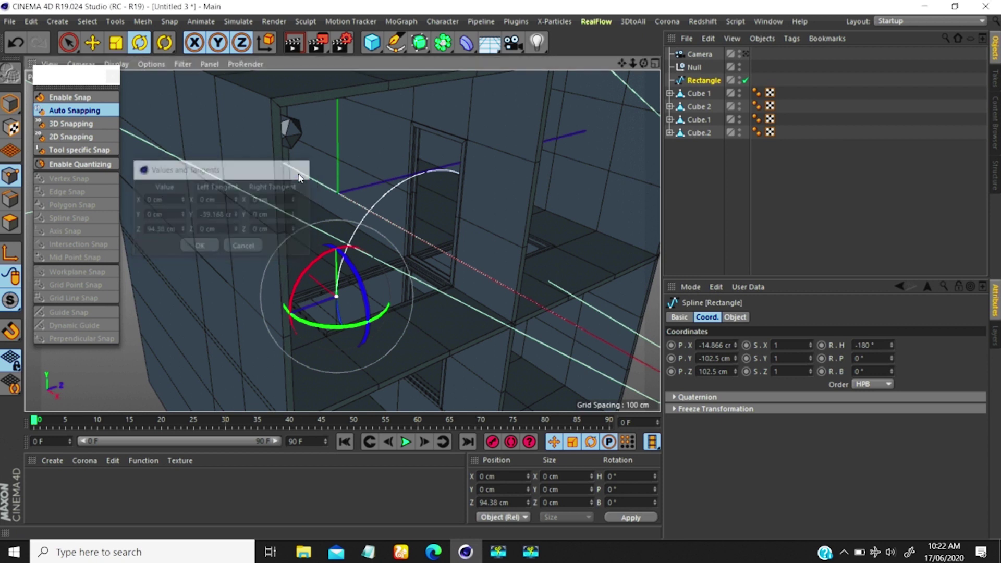
Paste the copied 94.38 cm into the camera's Z position
click(698, 54)
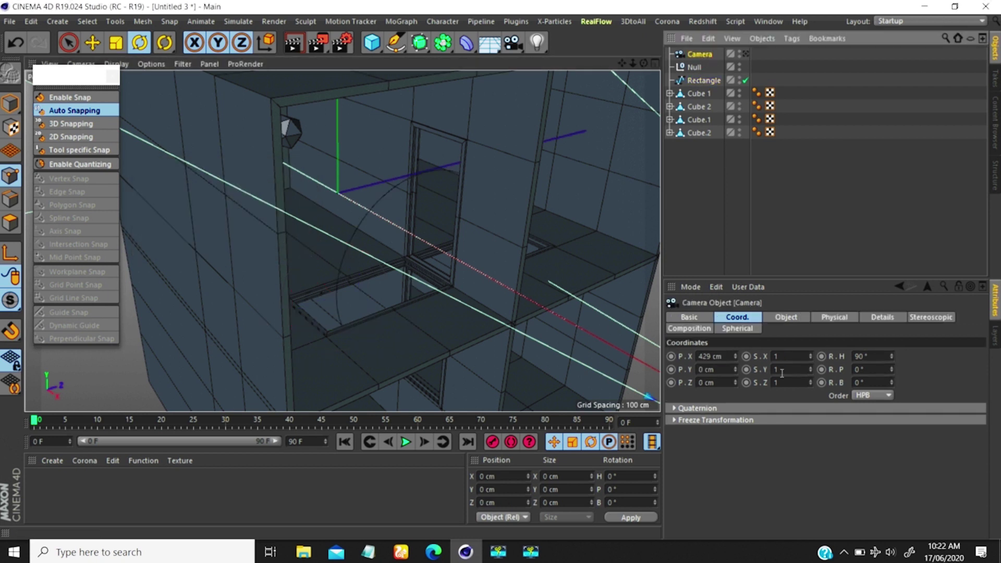
click(724, 382)
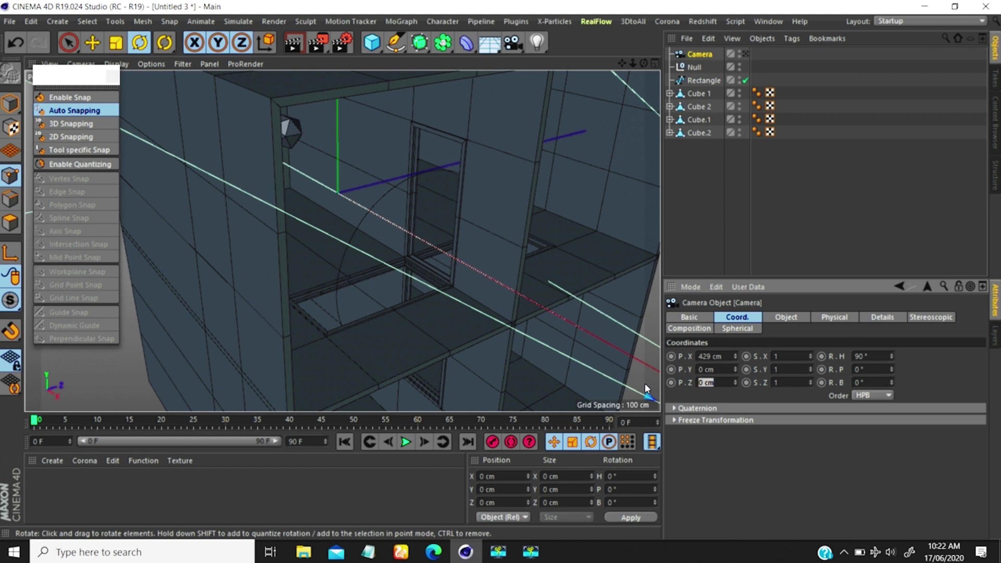
key(ctrl+v)
key(Return)
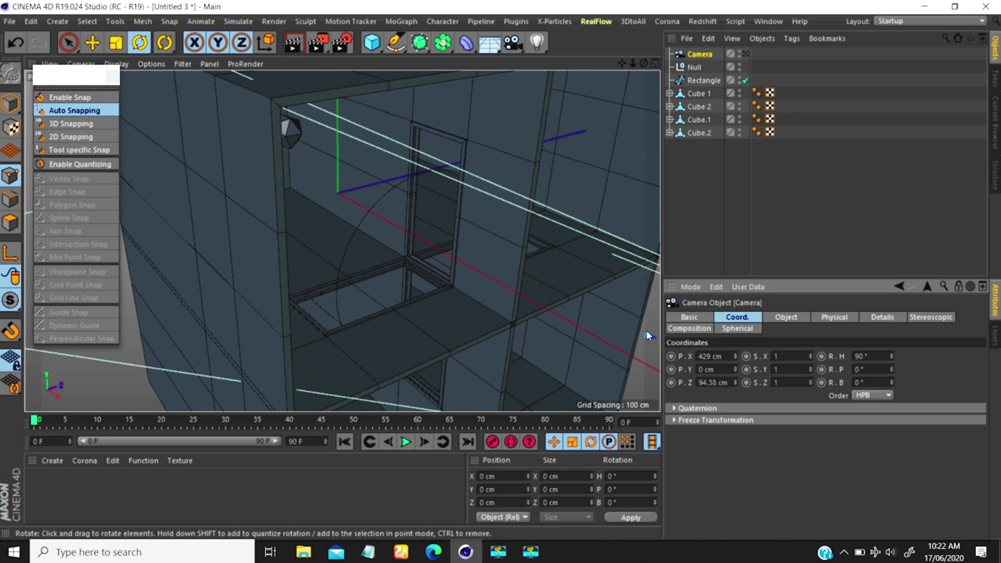
drag(632, 62, 629, 151)
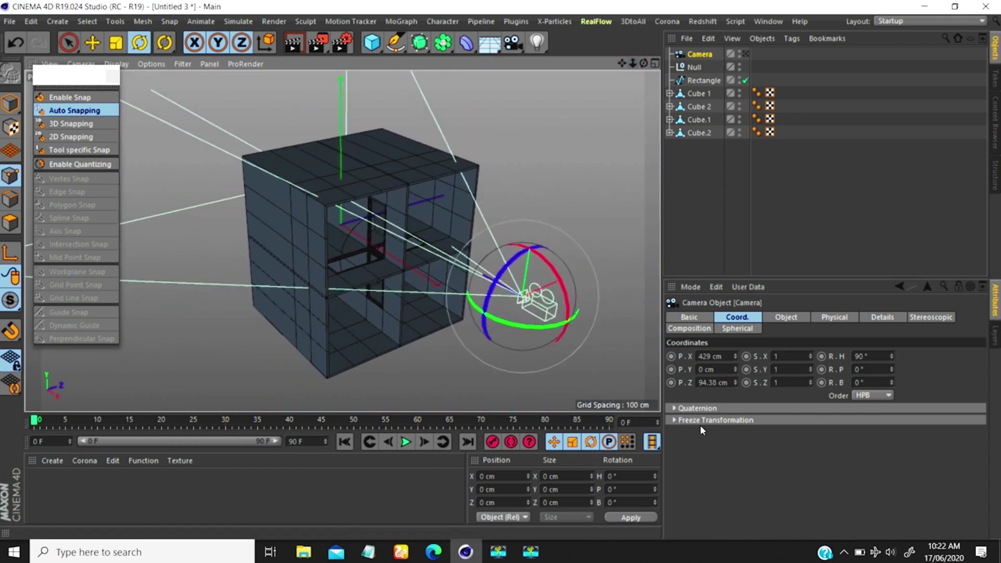
Reset the camera's Z position to 0 cm and set its X position to 94.38 cm
double_click(708, 382)
text(0)
key(Return)
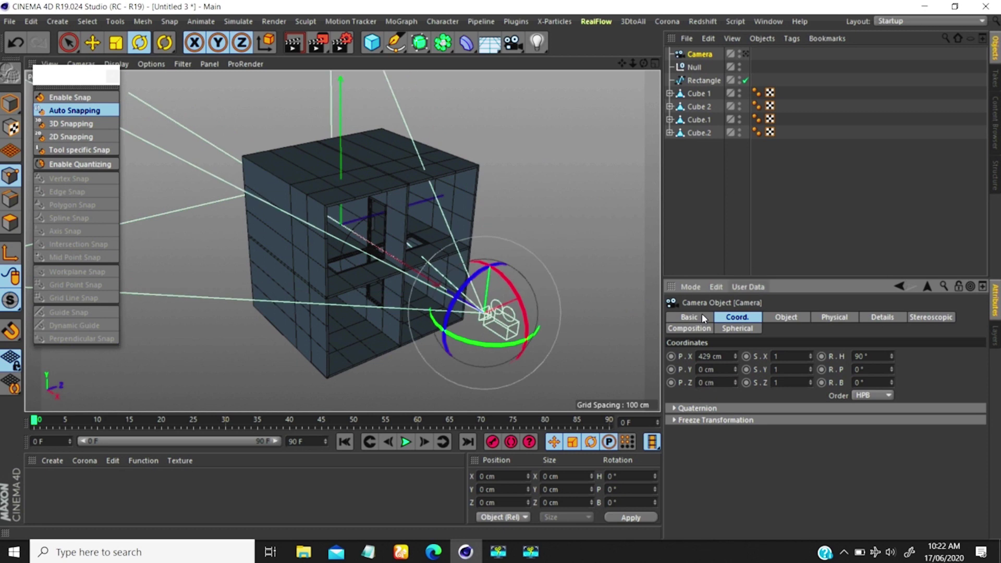
text(94.38)
key(Return)
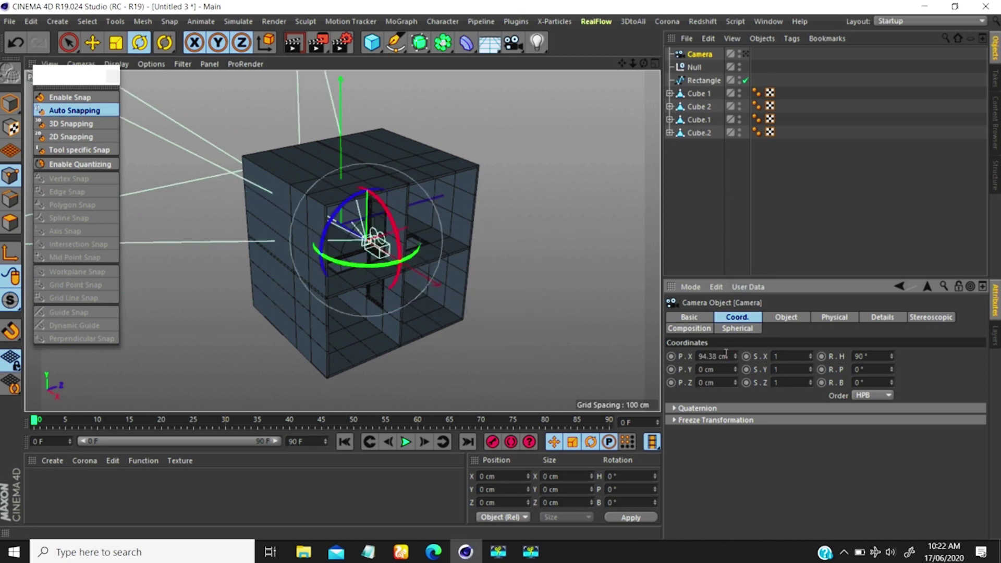
Move the camera farther into the upper room and lower it to the floor opening near the spline's end
drag(643, 63, 616, 4)
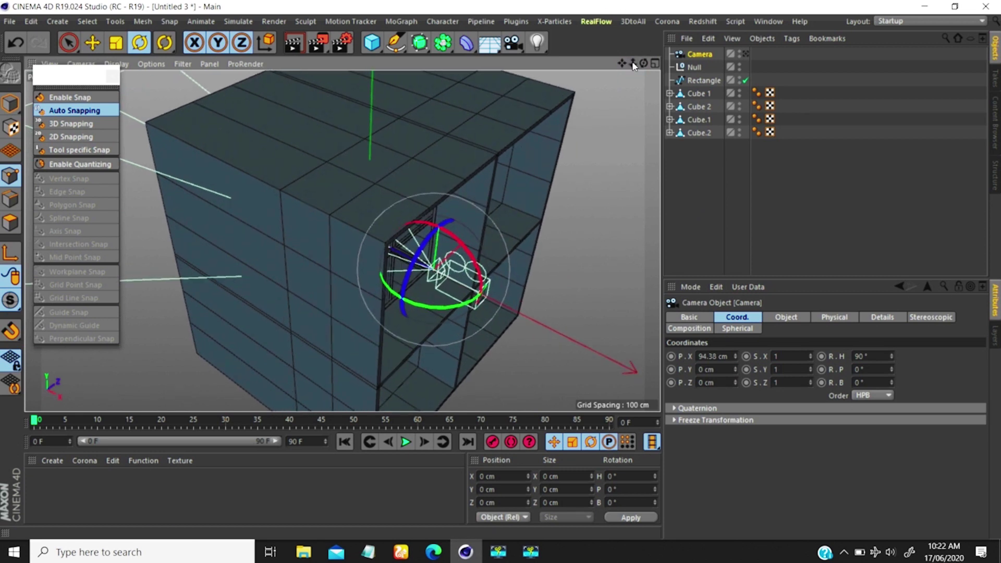
drag(632, 63, 633, 1)
drag(621, 63, 545, 3)
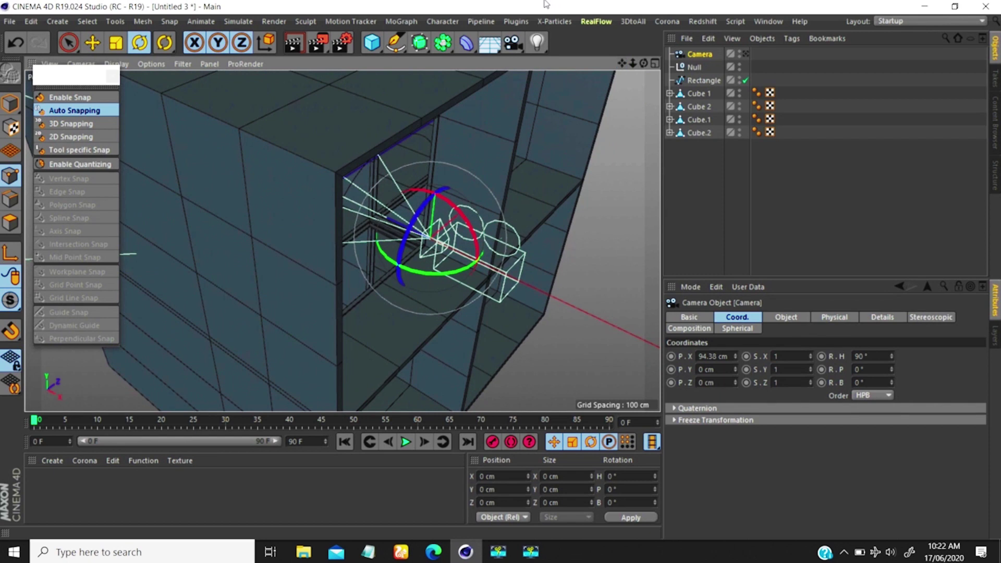
key(e)
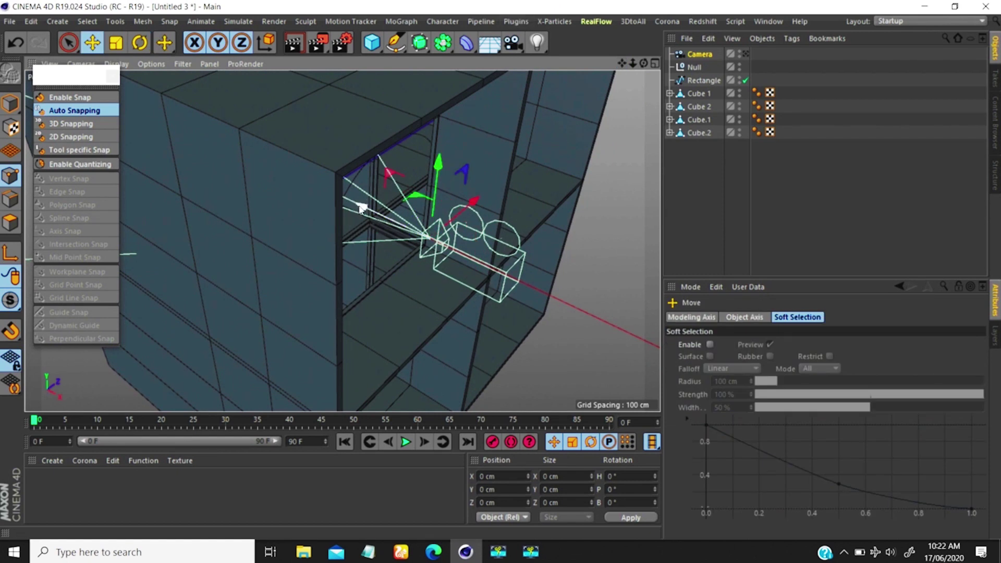
drag(361, 207, 297, 188)
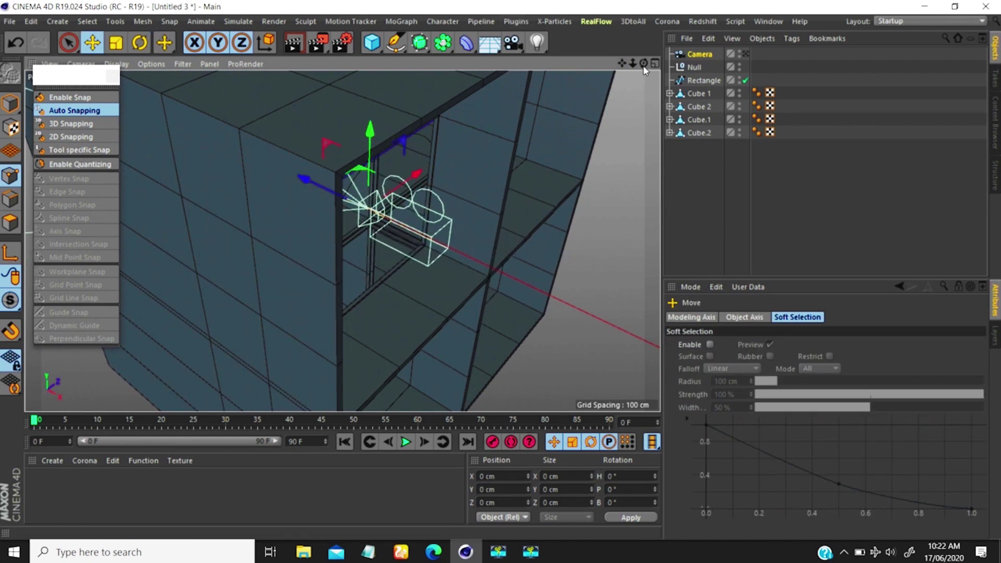
drag(643, 65, 610, 57)
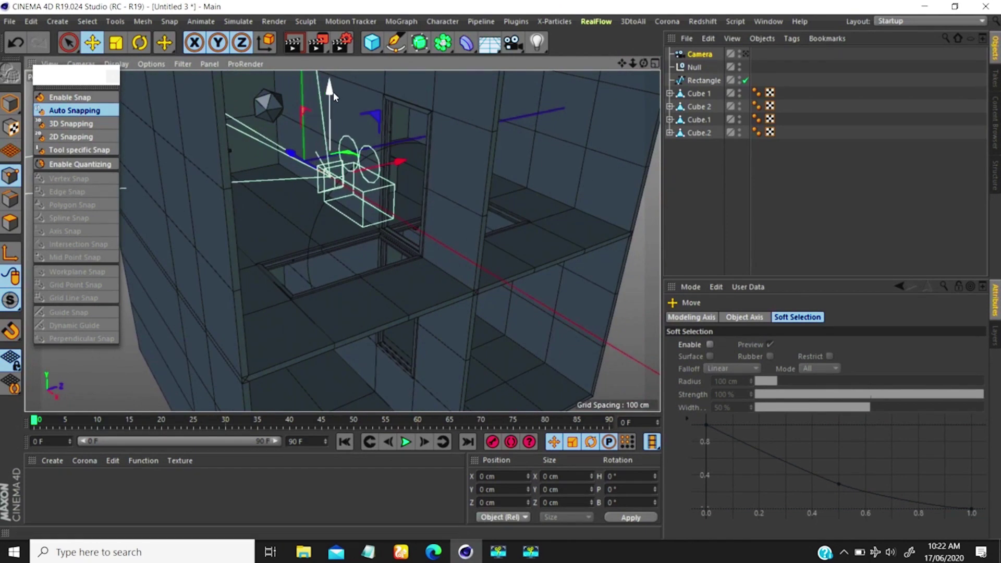
drag(333, 91, 313, 197)
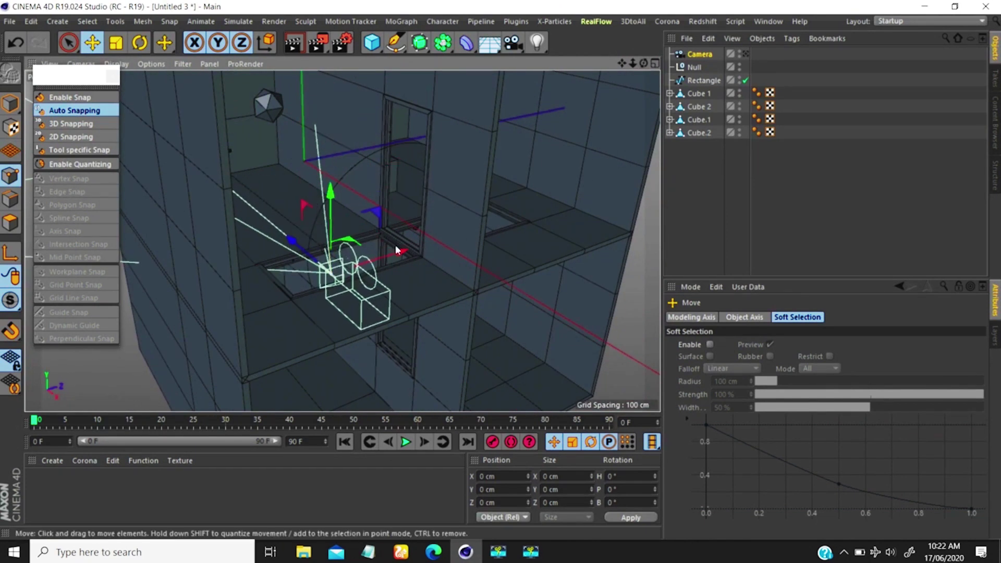
drag(396, 246, 380, 262)
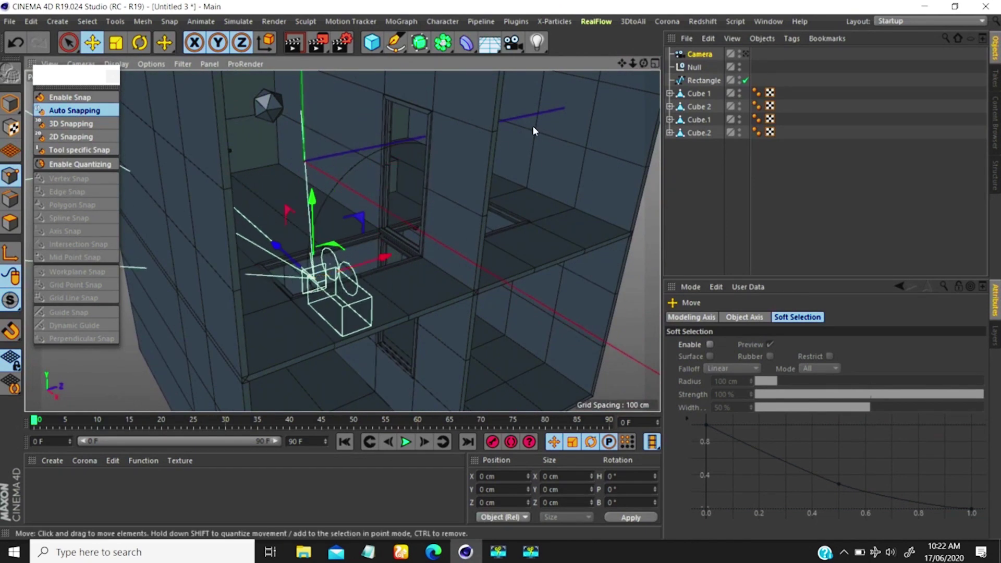
Fine-tune the camera's position over the floor opening to bring it closer to the spline's end point
drag(632, 63, 578, 94)
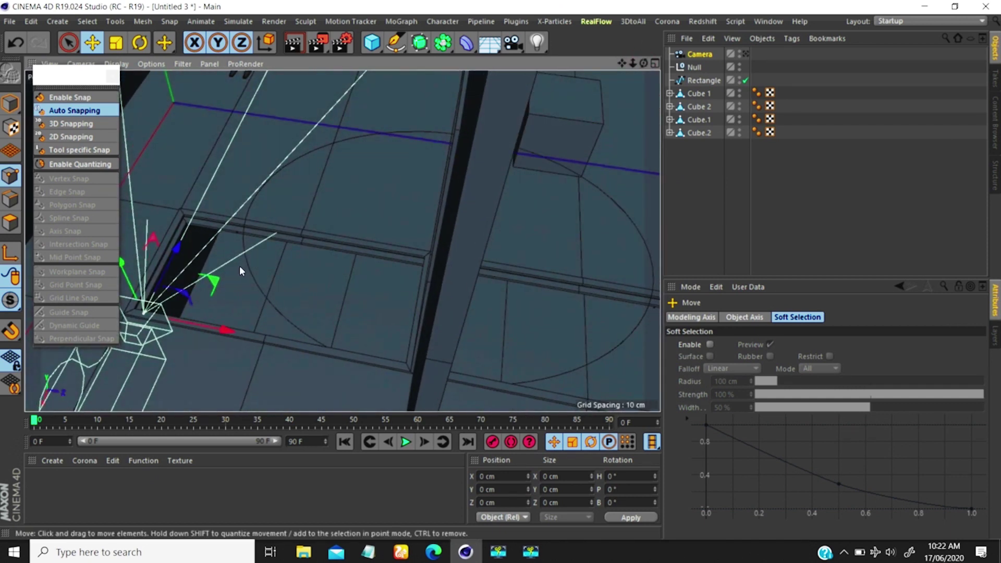
drag(217, 285, 307, 217)
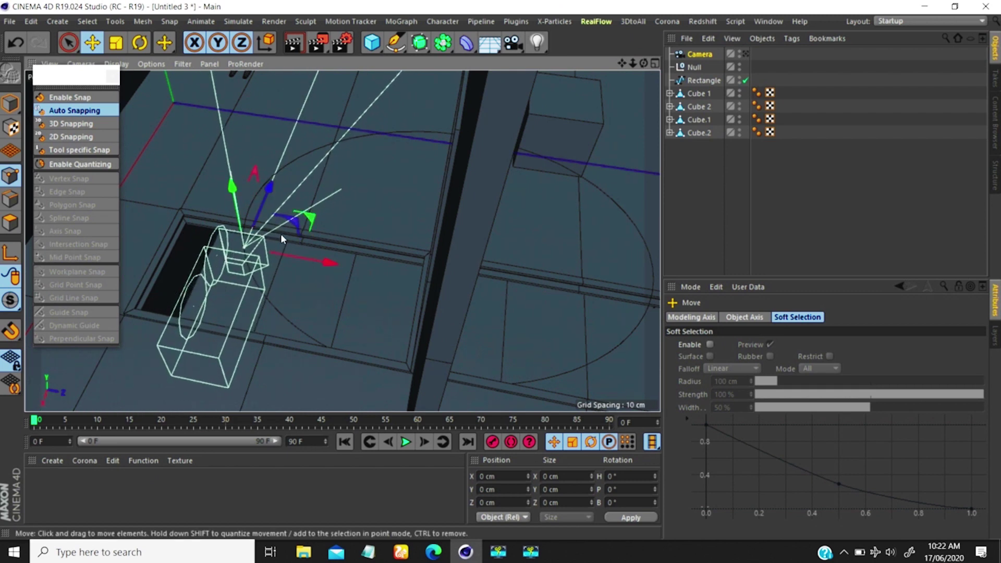
scroll(241, 258, up, 5)
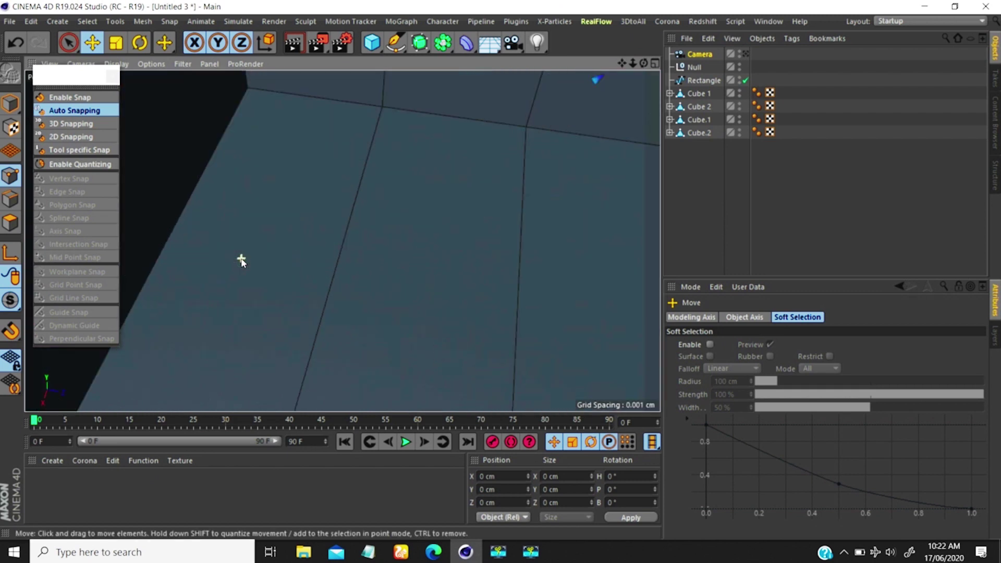
scroll(240, 259, down, 4)
mouse_move(251, 229)
alt+mouse_down()
mouse_move(220, 241)
mouse_move(207, 230)
mouse_move(243, 224)
mouse_move(198, 205)
mouse_move(251, 189)
mouse_move(396, 178)
mouse_move(416, 186)
mouse_move(407, 228)
alt+mouse_up()
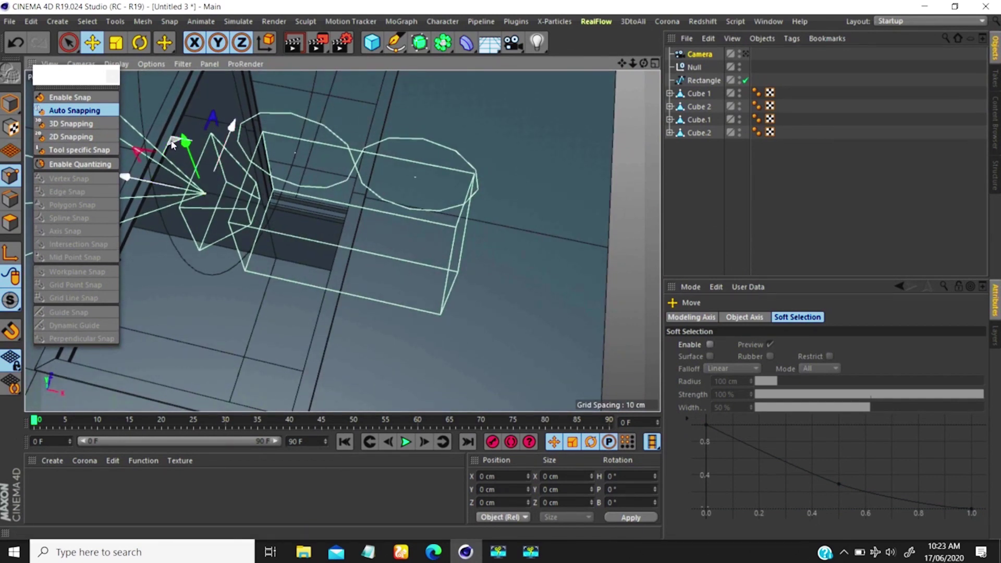
drag(172, 142, 130, 153)
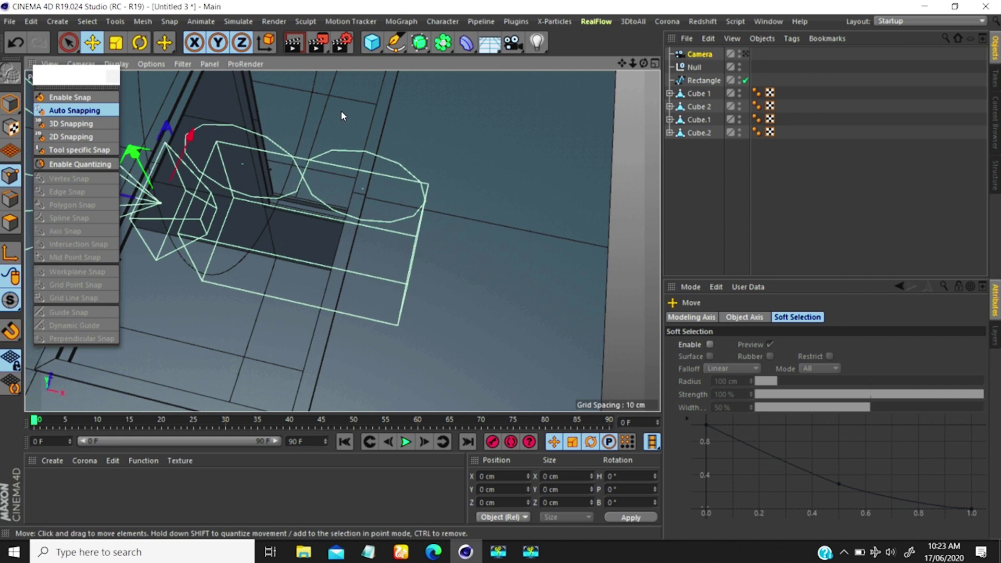
Nest the null under the camera and reset its position to 0 cm and its heading to 0°
click(691, 69)
drag(691, 69, 699, 54)
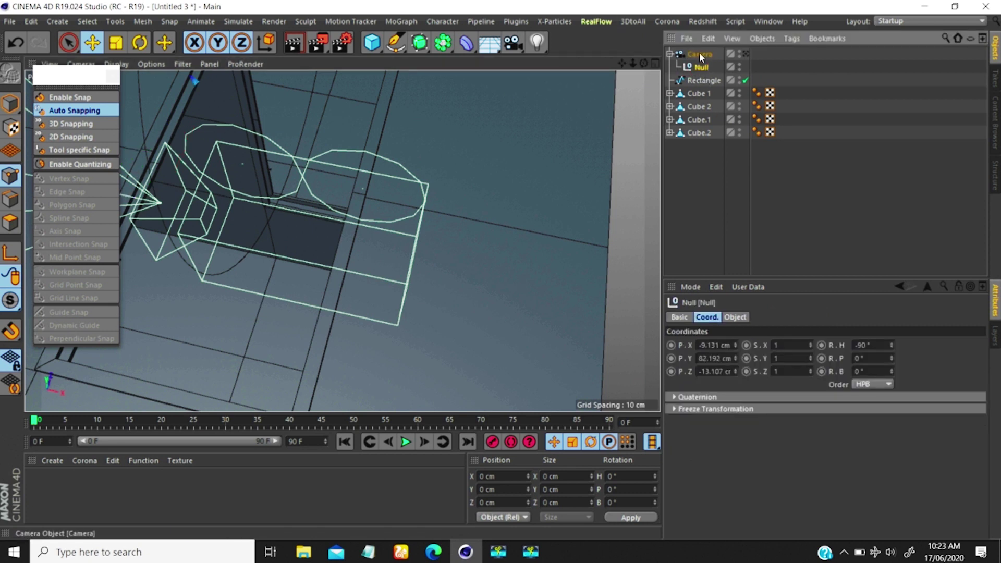
right_click(734, 343)
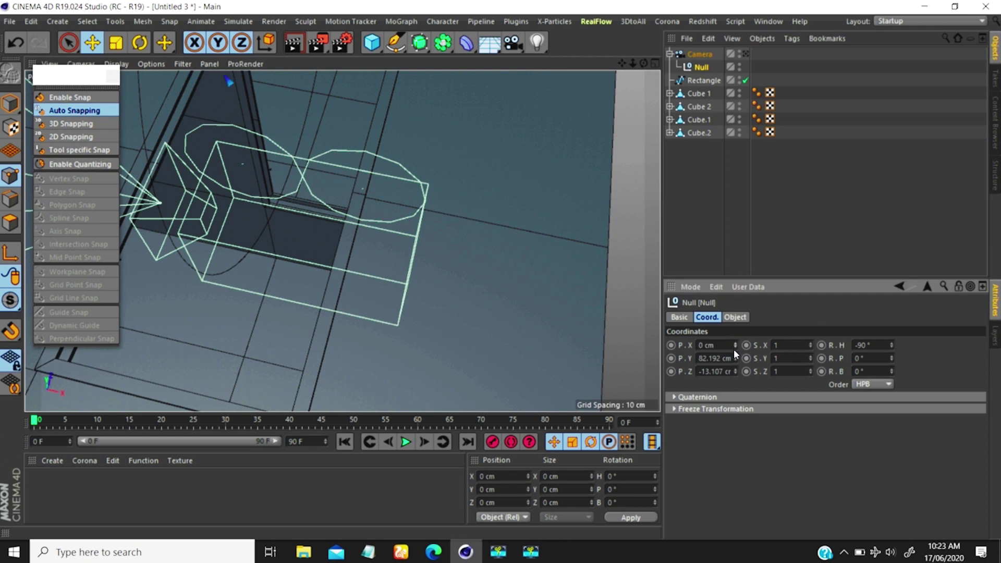
right_click(734, 357)
right_click(735, 370)
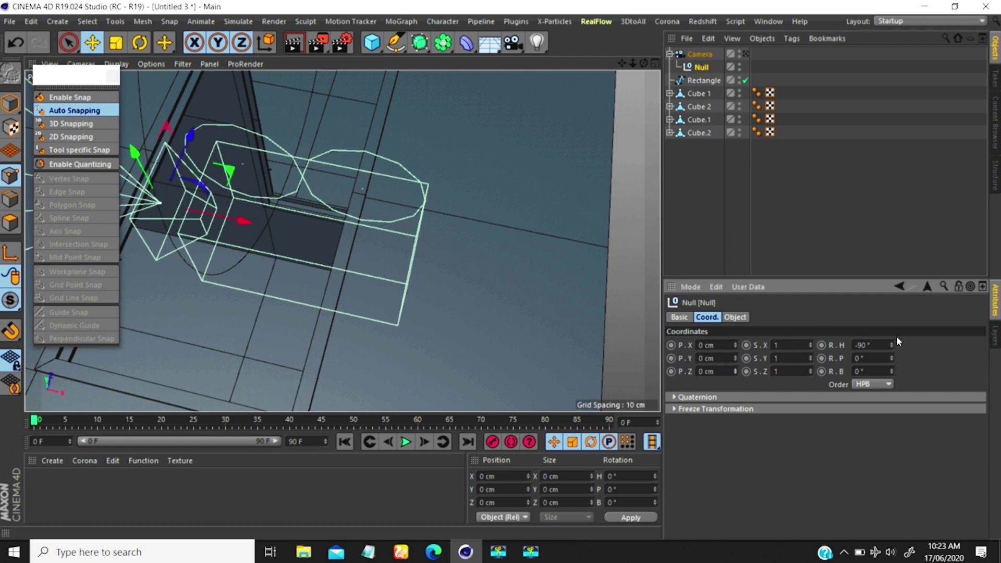
right_click(892, 344)
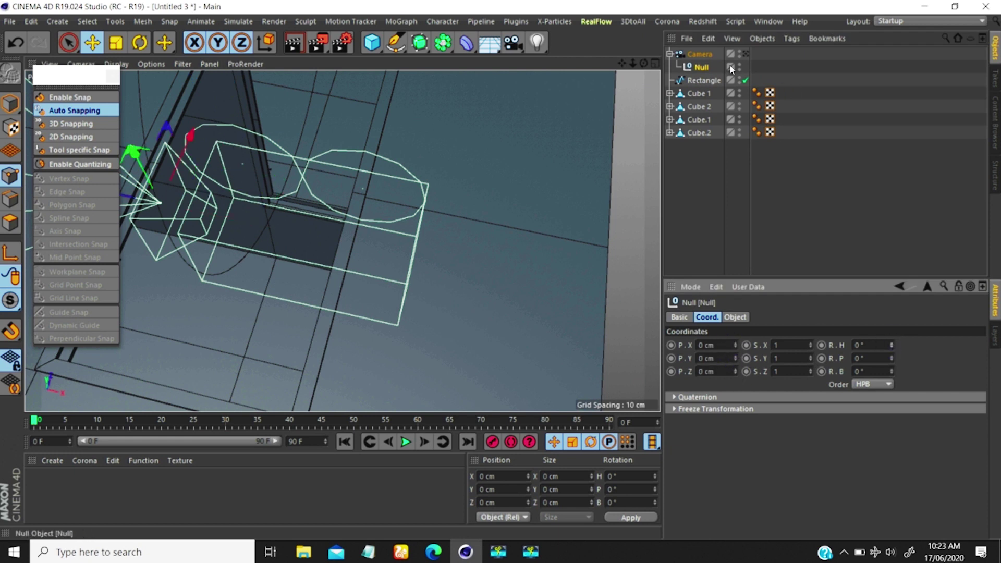
Take the null out of the camera hierarchy and make the camera a child of the null
drag(699, 69, 697, 51)
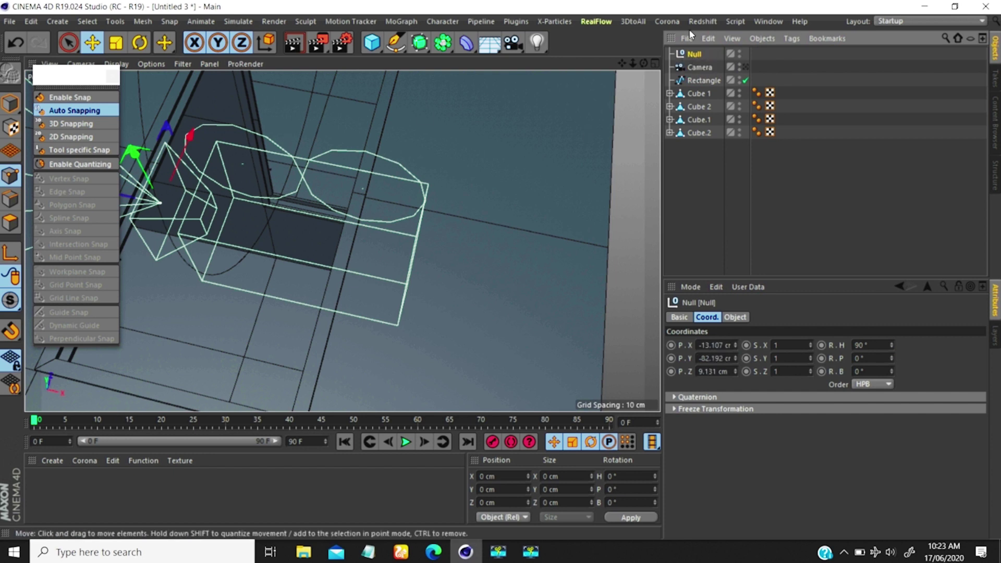
click(697, 67)
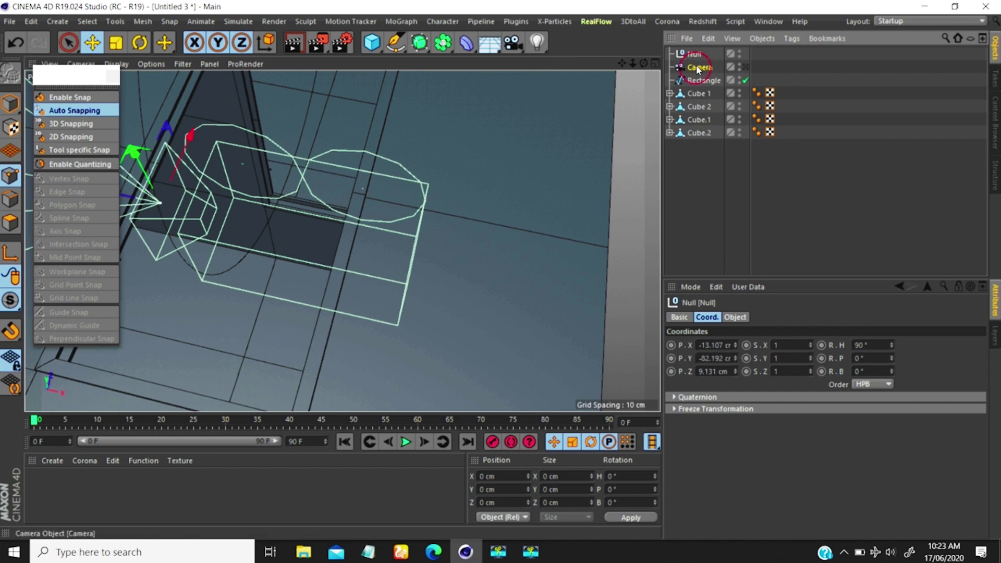
right_click(691, 55)
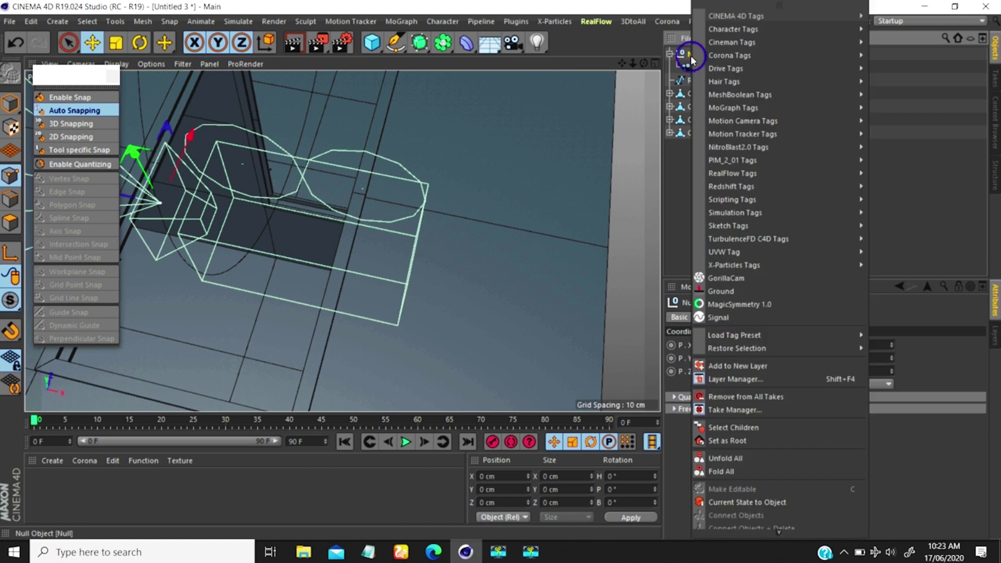
click(683, 187)
drag(643, 62, 544, 45)
drag(632, 63, 638, 203)
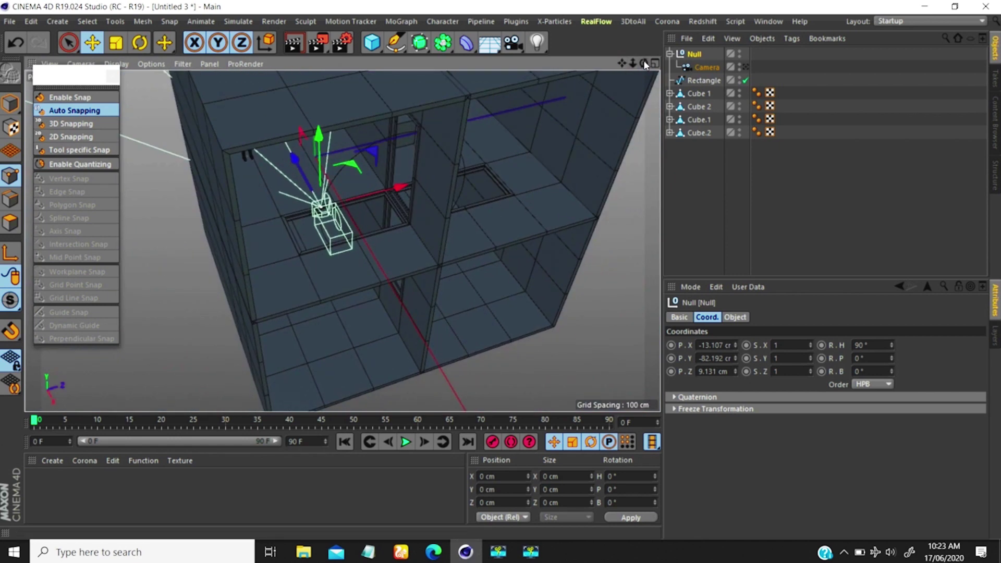
drag(644, 63, 617, 24)
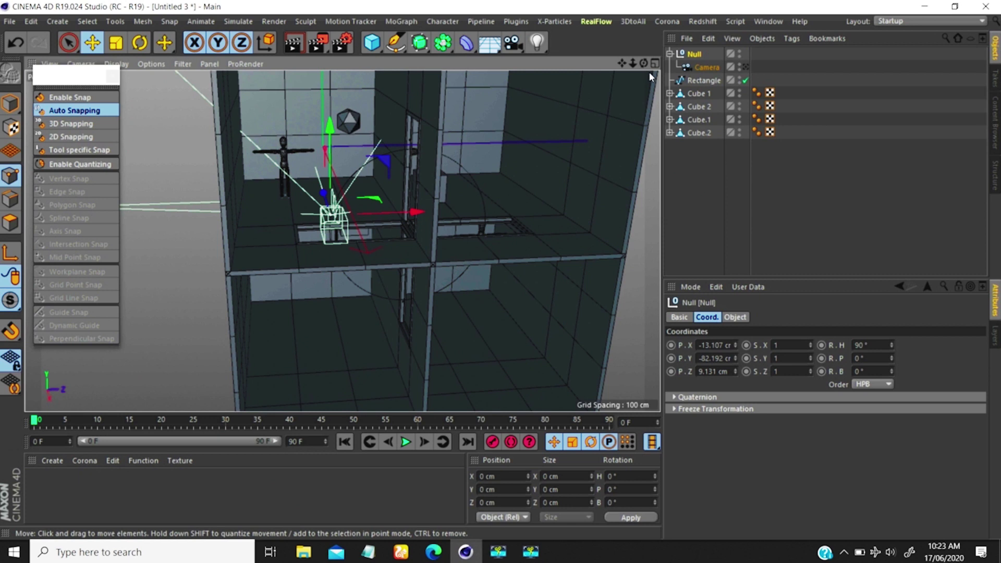
Add another null object to the scene and rename it Target
drag(621, 64, 636, 115)
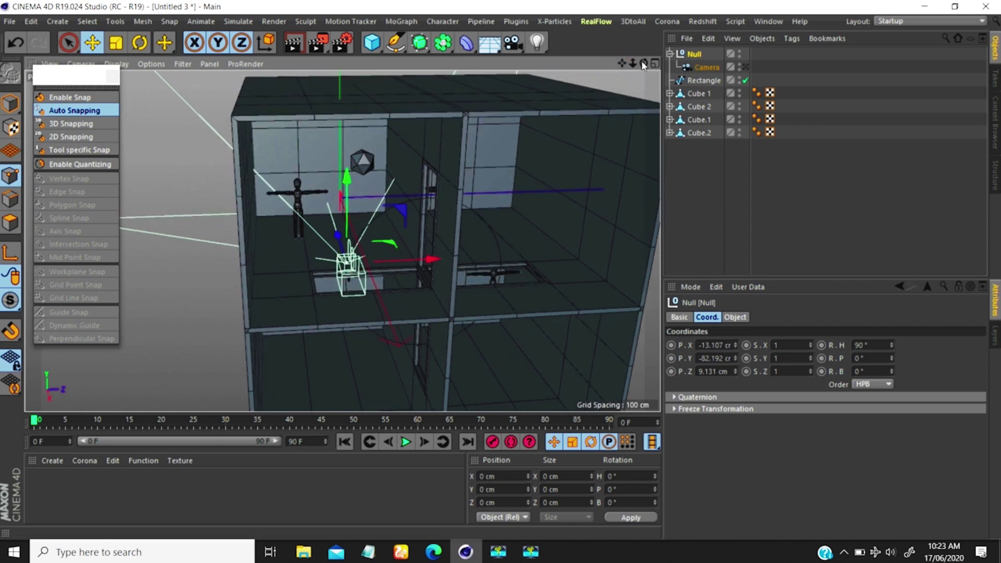
drag(643, 63, 639, 54)
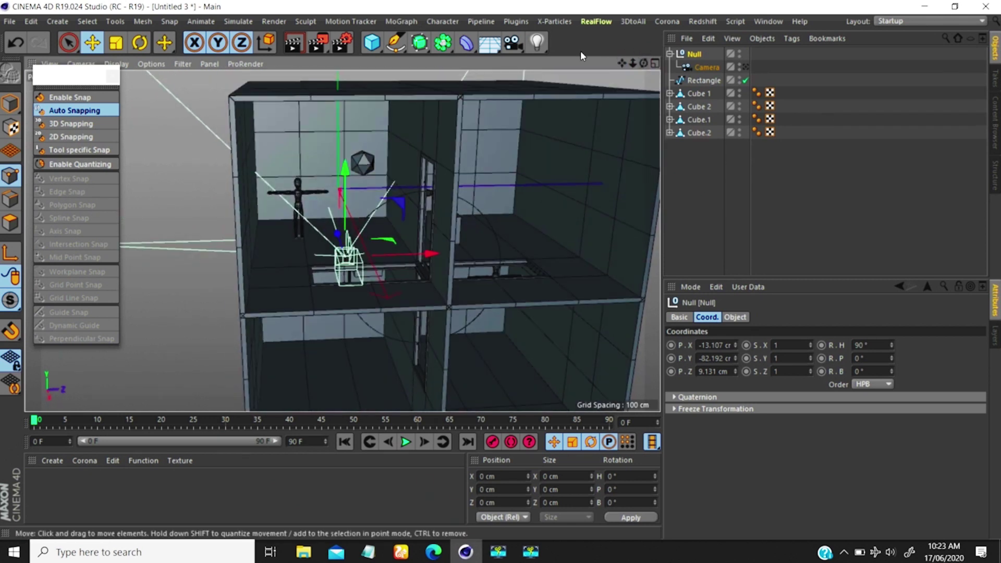
click(378, 46)
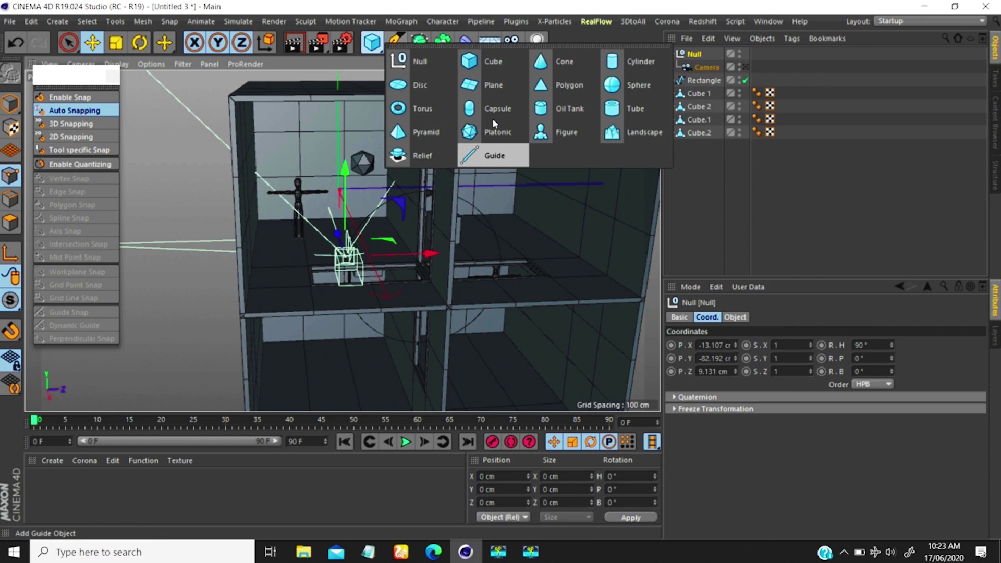
click(419, 62)
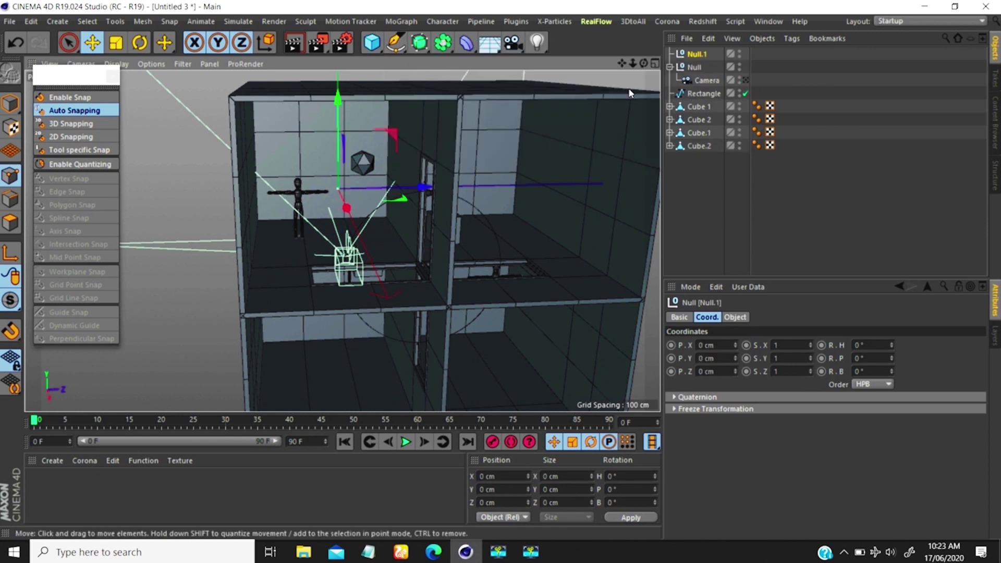
click(696, 55)
double_click(696, 55)
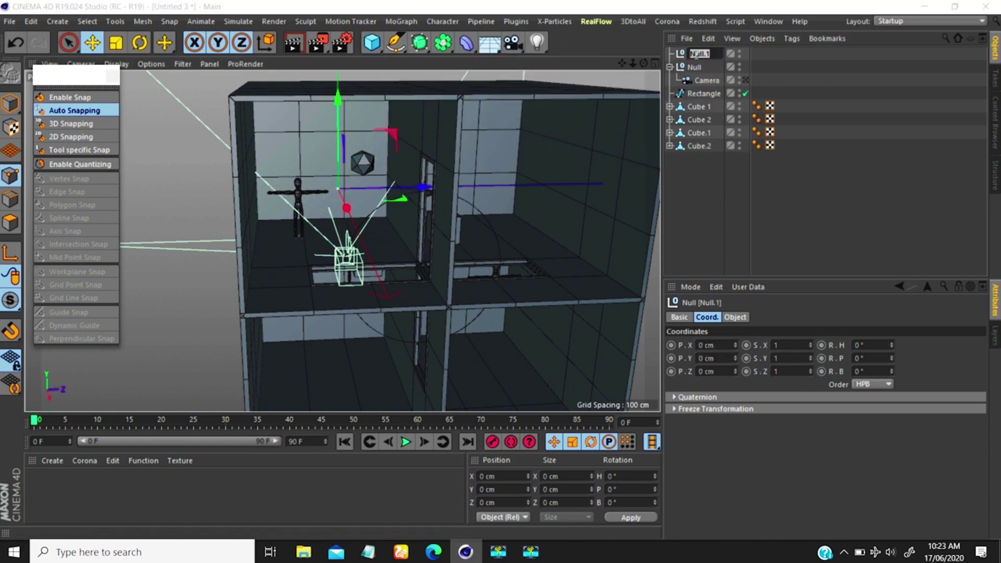
text(Target)
key(Return)
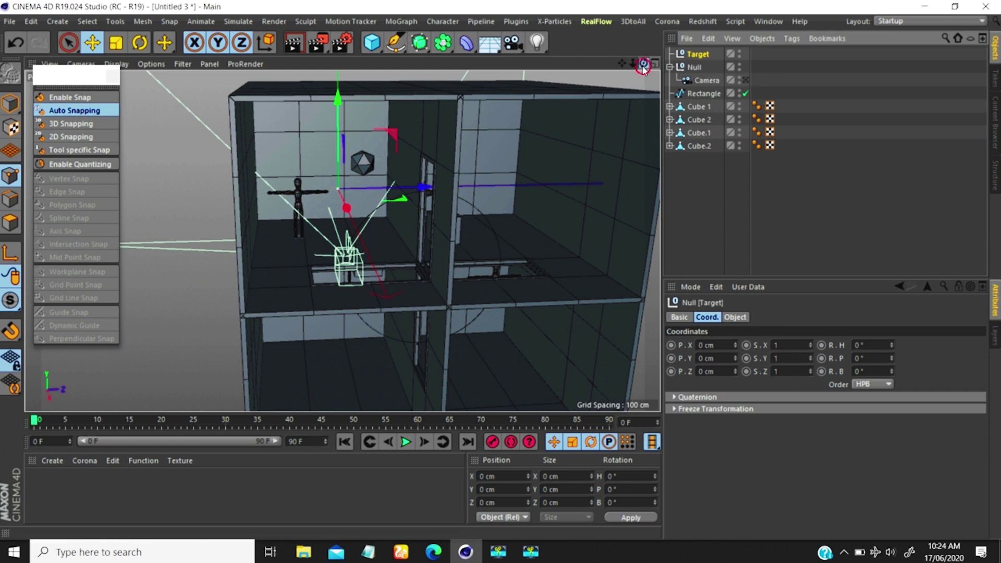
Move the Target null along the X axis to about -212 cm, in front of the camera and beyond the upper room's back wall
drag(644, 63, 730, 102)
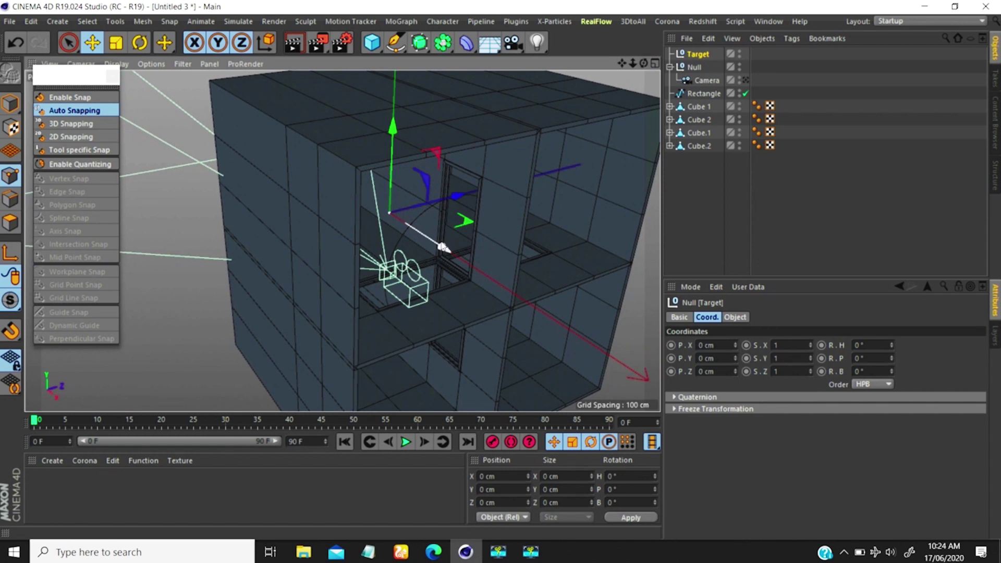
drag(441, 246, 369, 199)
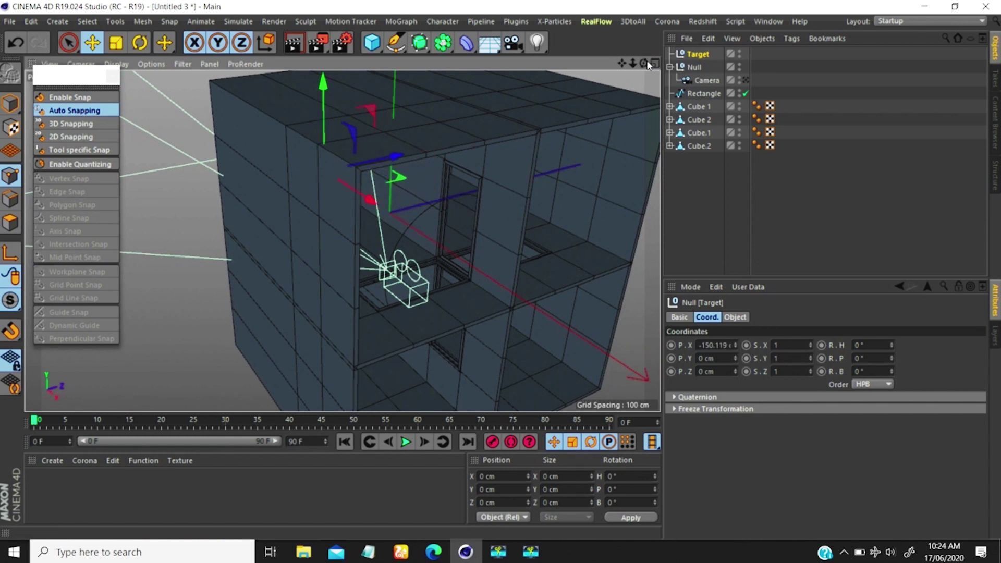
drag(648, 64, 546, 44)
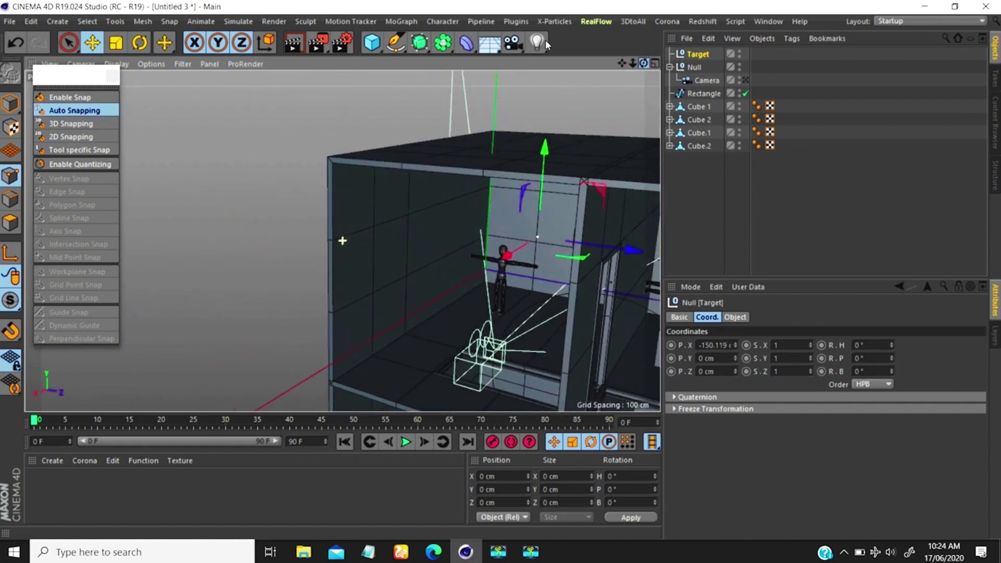
drag(505, 253, 520, 252)
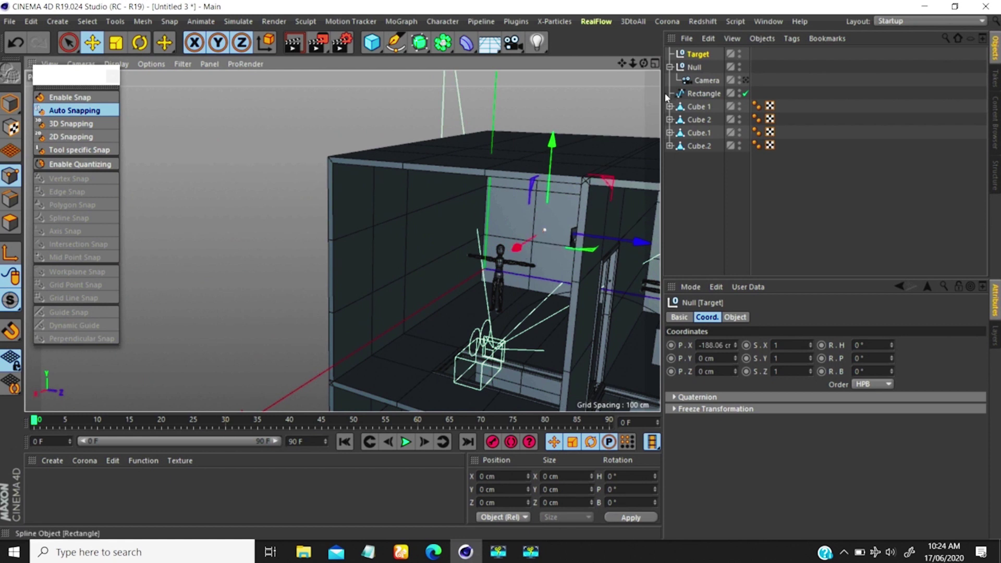
drag(622, 63, 556, 41)
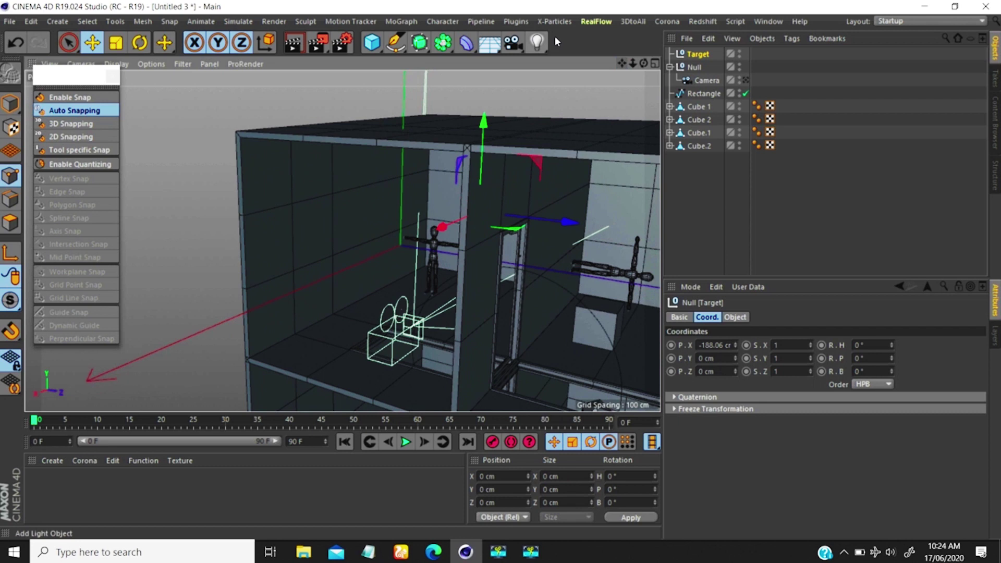
drag(632, 64, 675, 69)
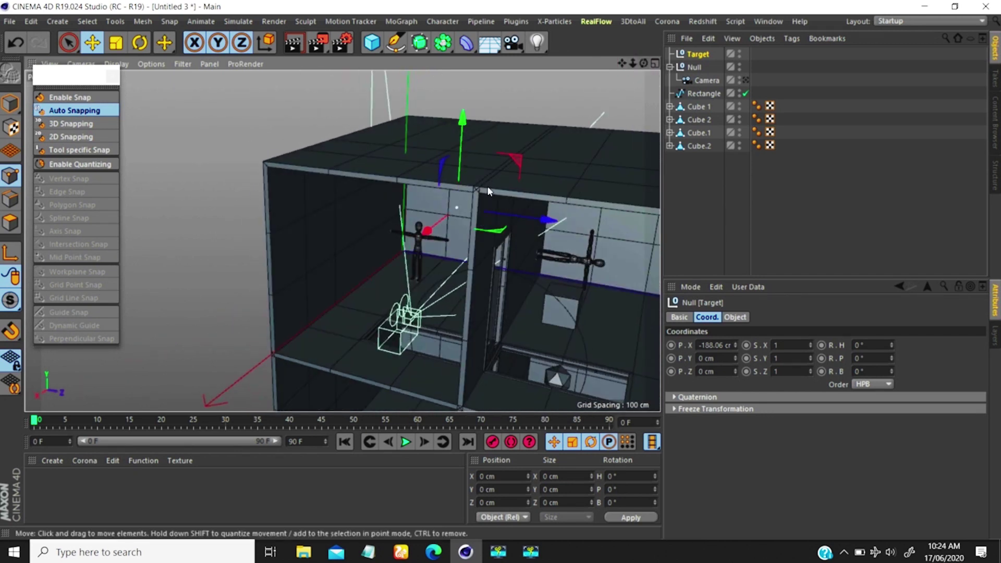
mouse_move(442, 228)
mouse_down()
mouse_move(456, 217)
mouse_move(444, 235)
mouse_up()
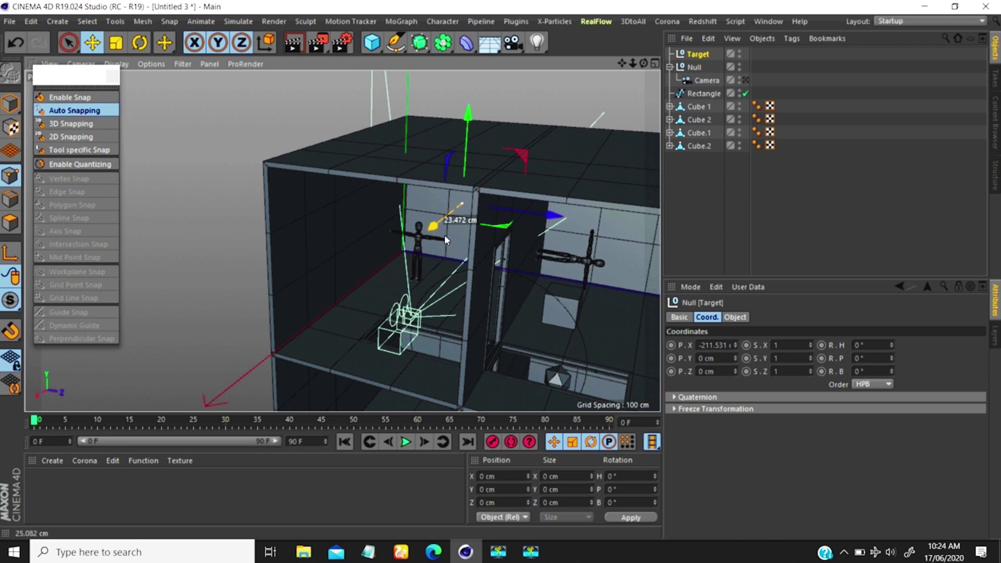
Duplicate the Rectangle spline, then rename the original Camera Path and the copy Target Path
click(691, 92)
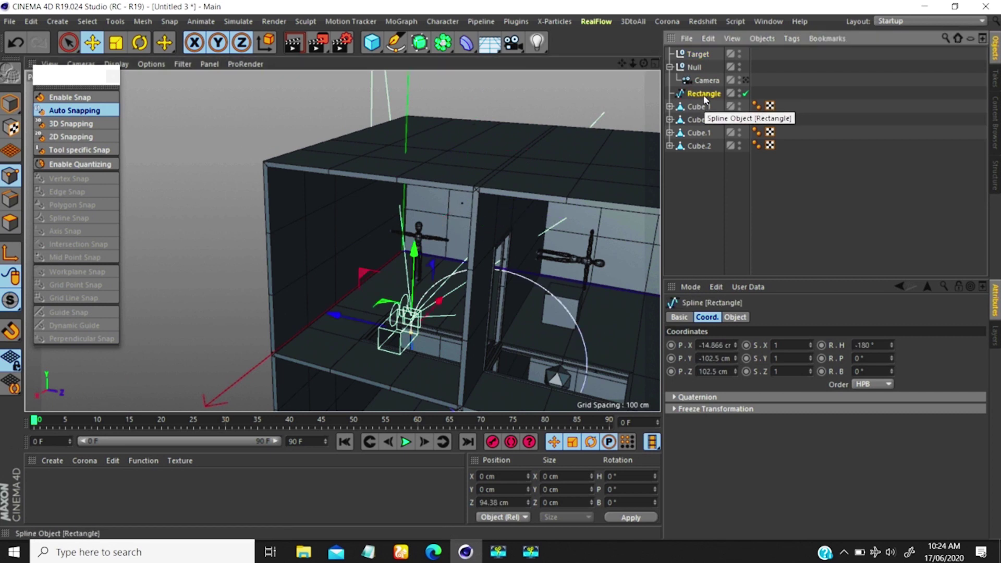
drag(703, 99, 698, 60)
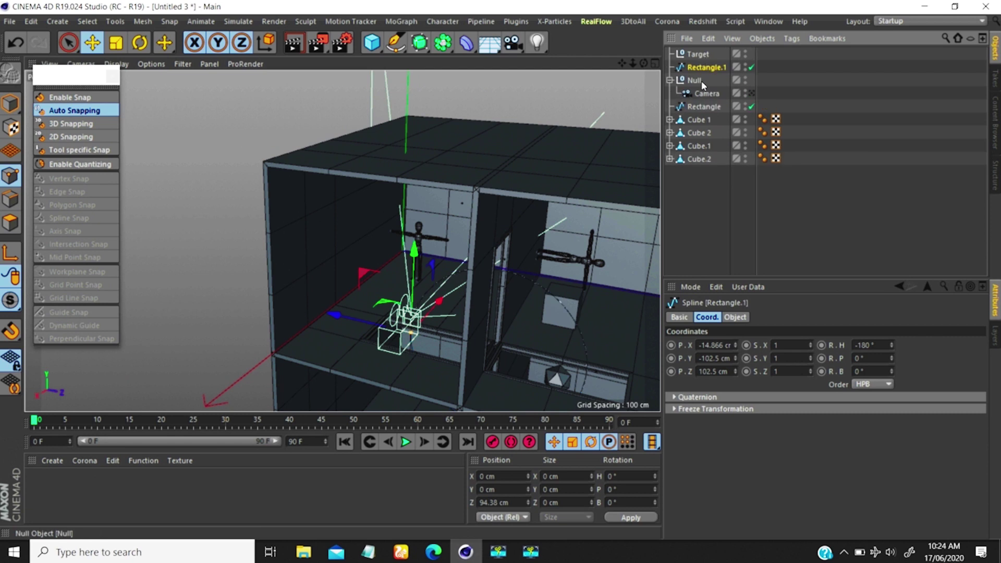
double_click(699, 106)
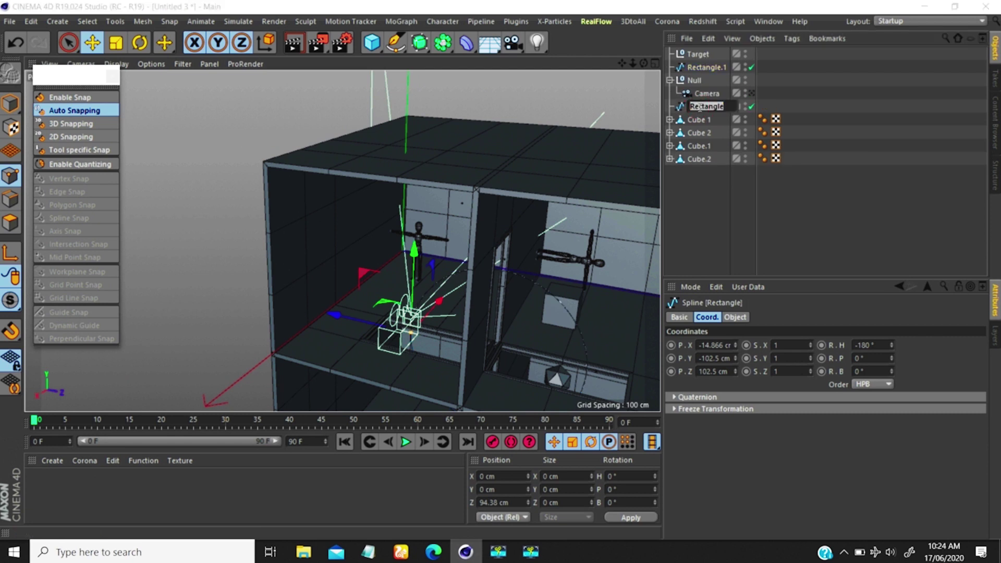
text(Camera Path)
key(Return)
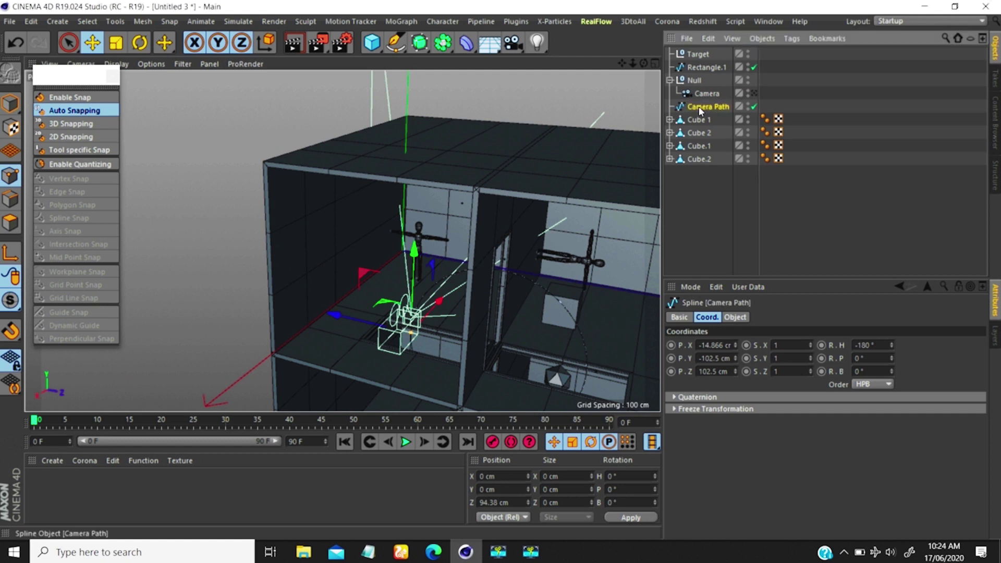
double_click(698, 66)
text(Target Path)
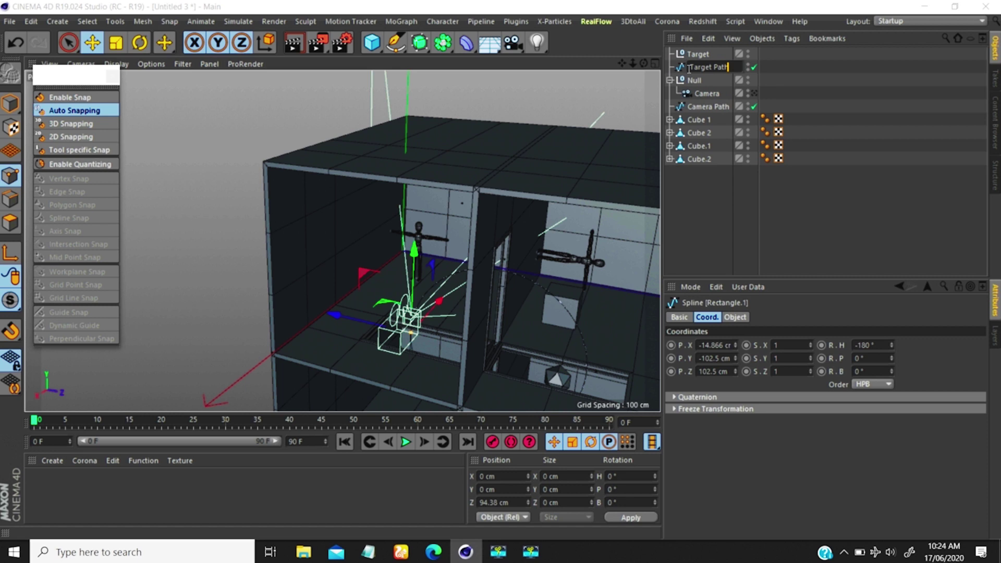
key(Return)
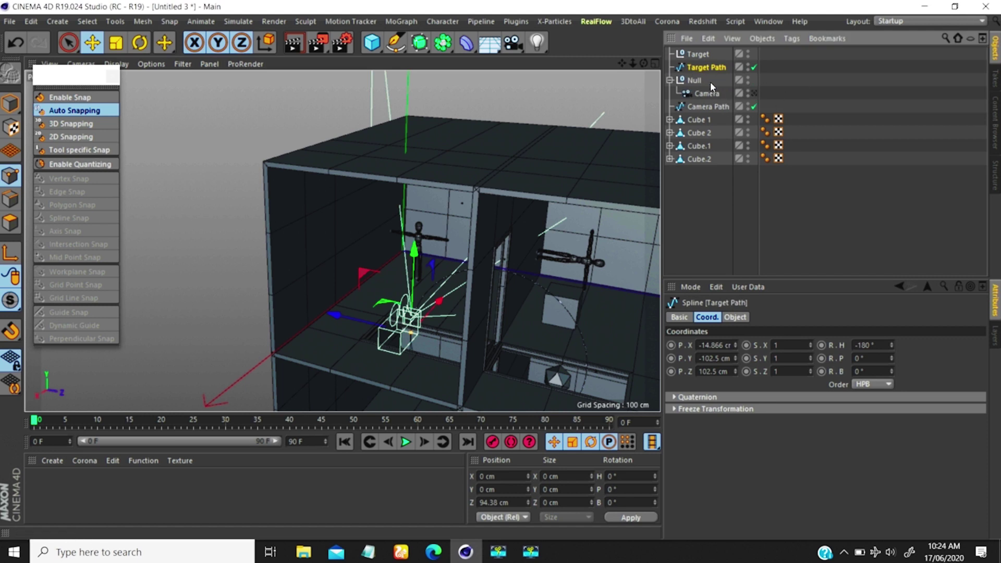
Set the camera's focal length to 20 while looking through it, then return to the default view
click(753, 92)
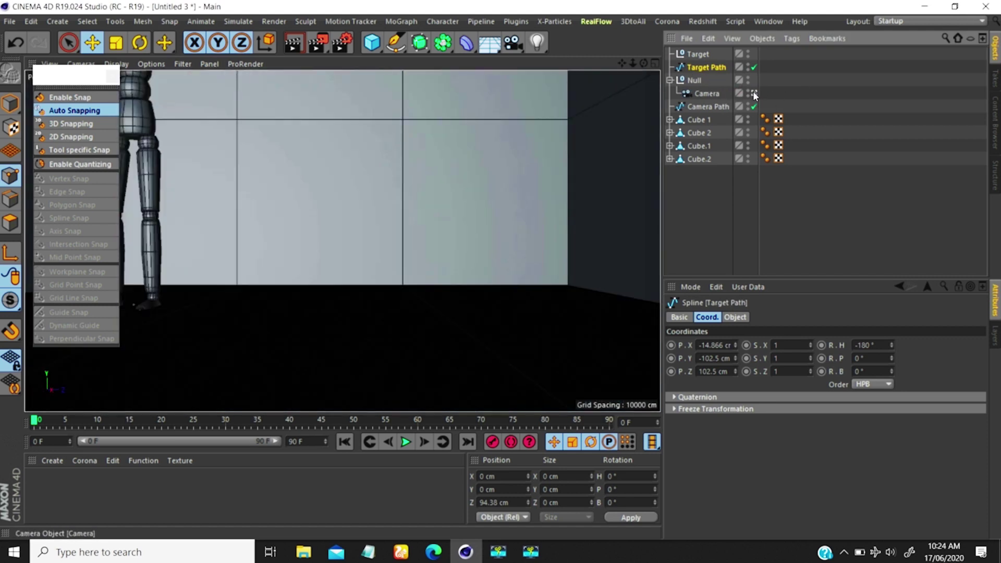
click(707, 93)
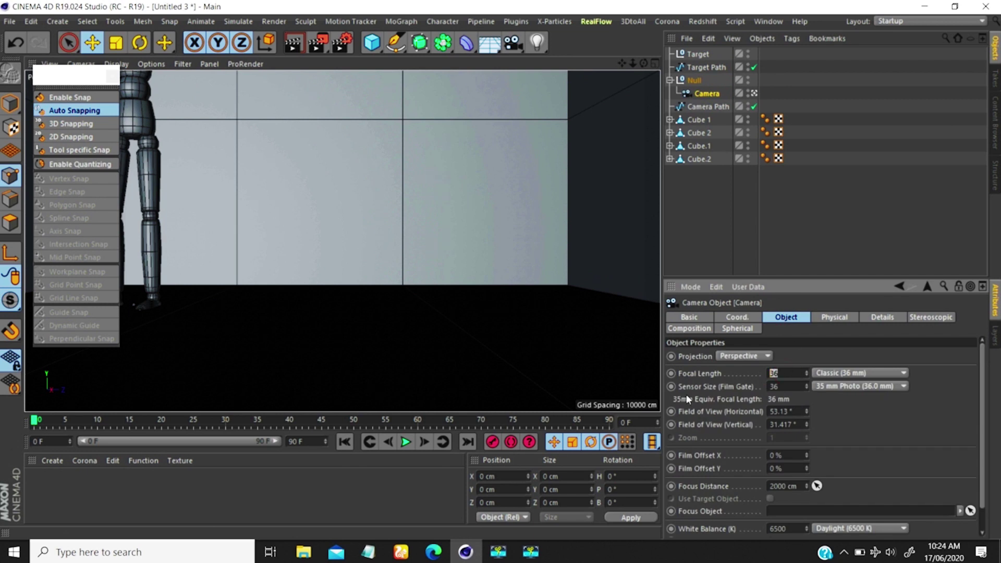
text(1)
text(25)
key(Return)
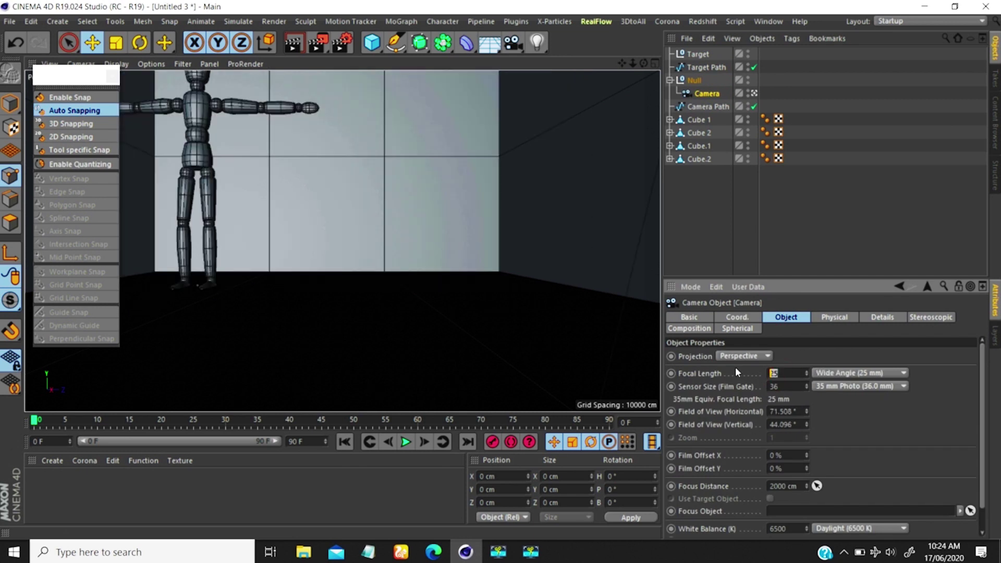
text(20)
key(Return)
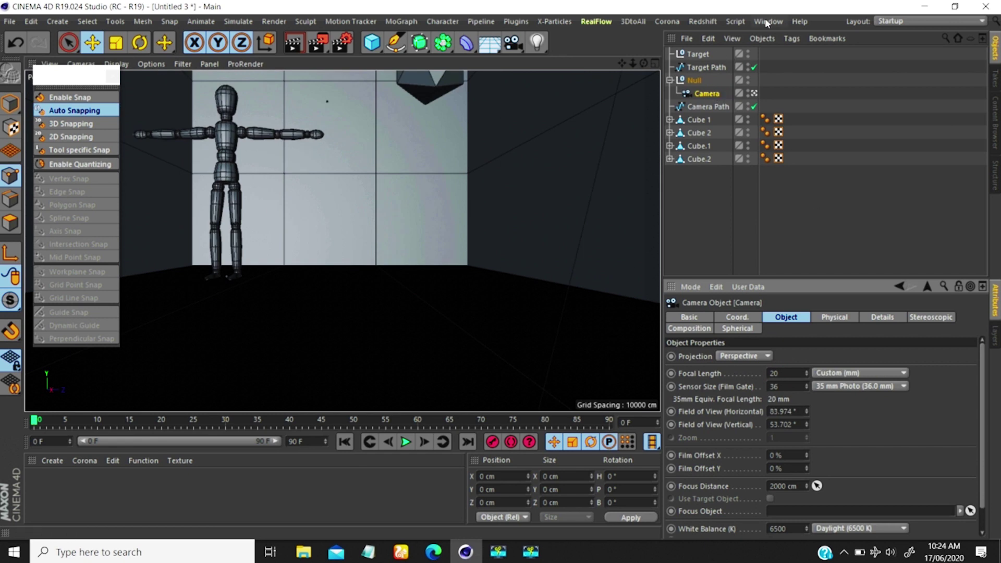
click(754, 93)
click(754, 92)
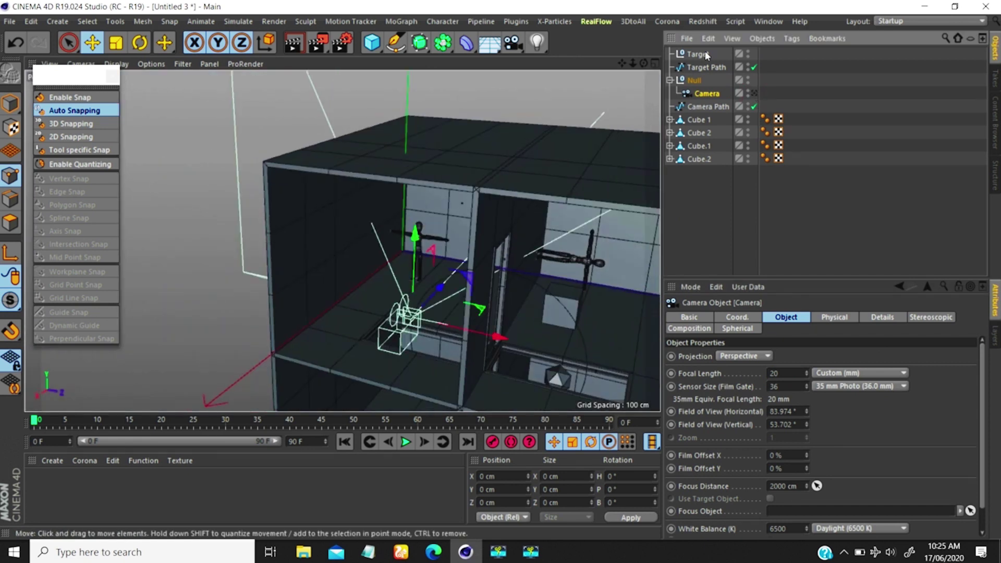
Add a Target tag to the camera
click(693, 81)
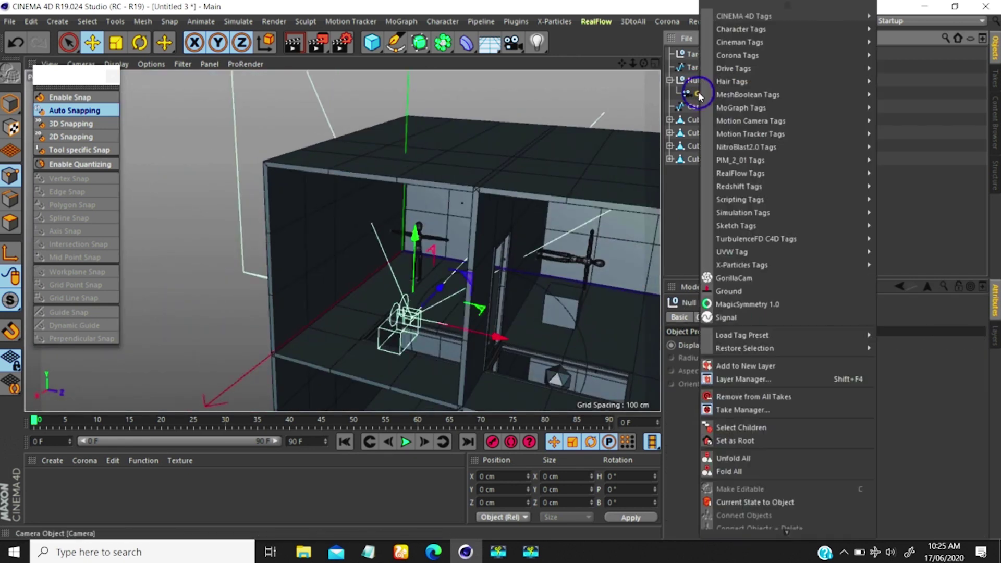
right_click(699, 93)
mouse_move(749, 16)
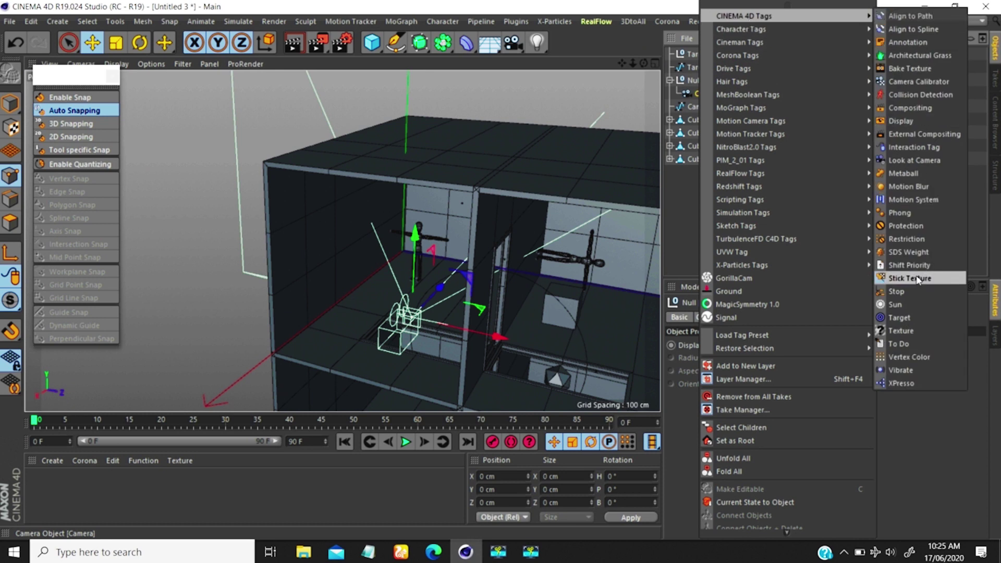
click(897, 317)
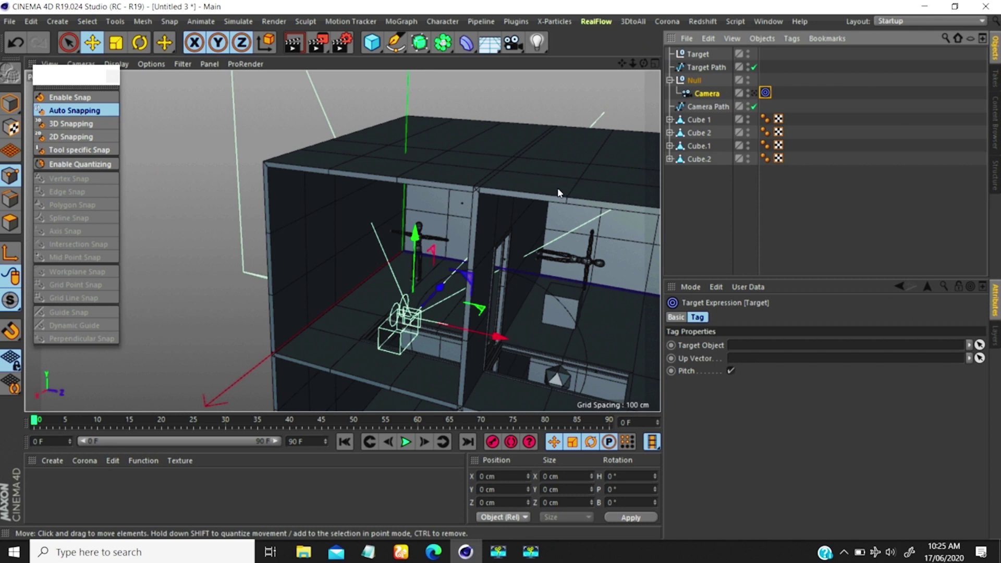
Rename the camera's parent null as CamControl
right_click(695, 81)
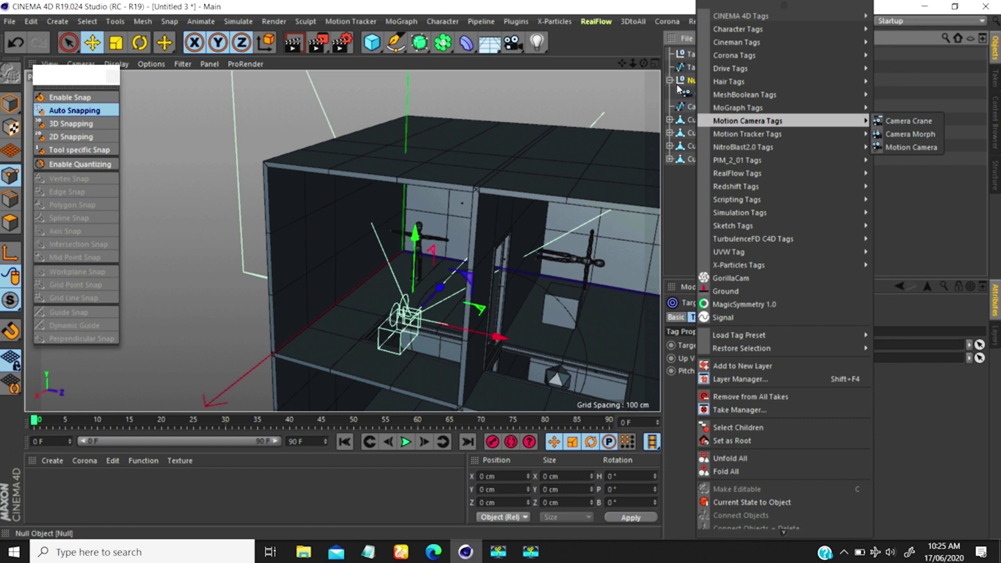
click(691, 82)
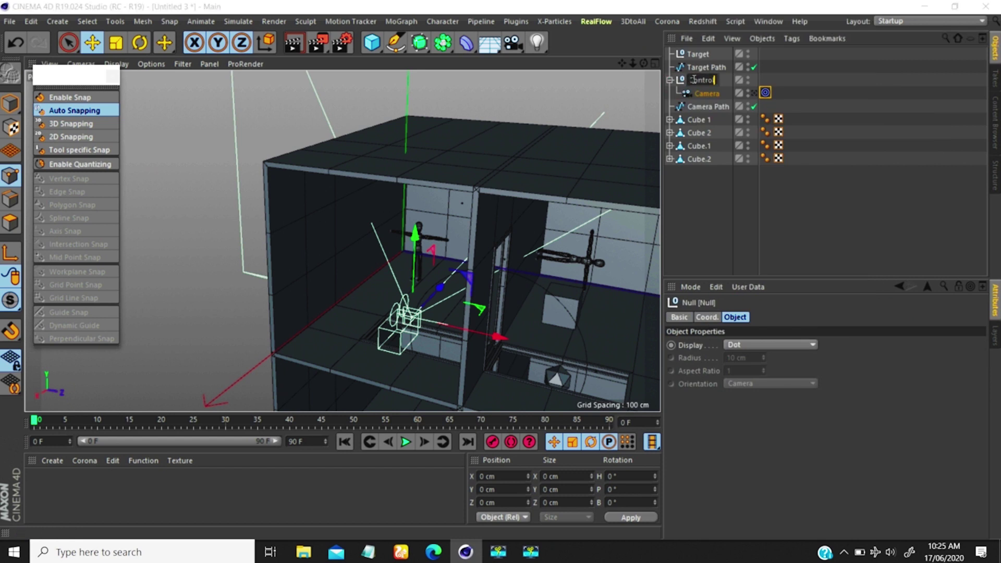
key(Return)
Add an Align to Spline tag to CamControl with Camera Path as its spline path
right_click(696, 79)
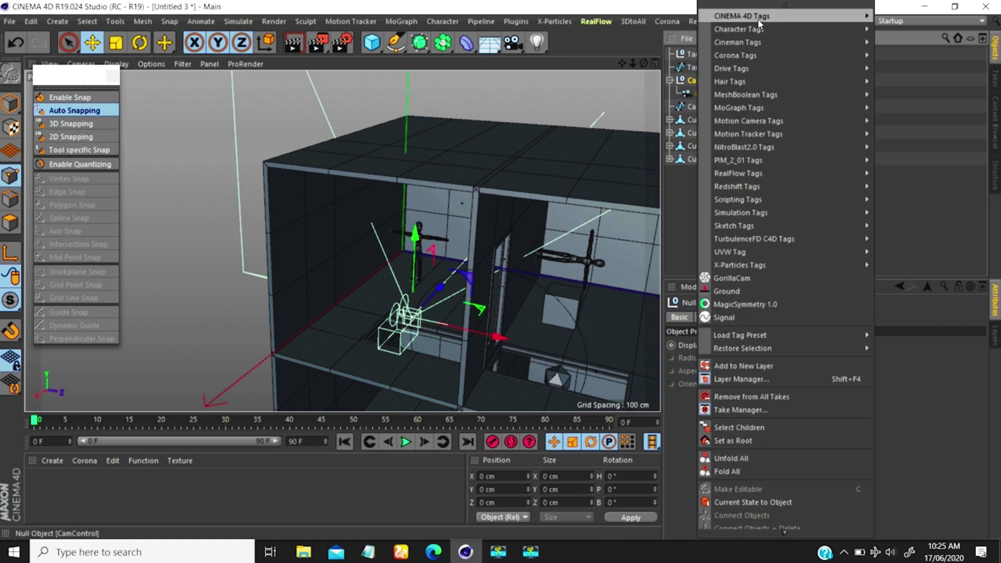
mouse_move(758, 19)
click(916, 28)
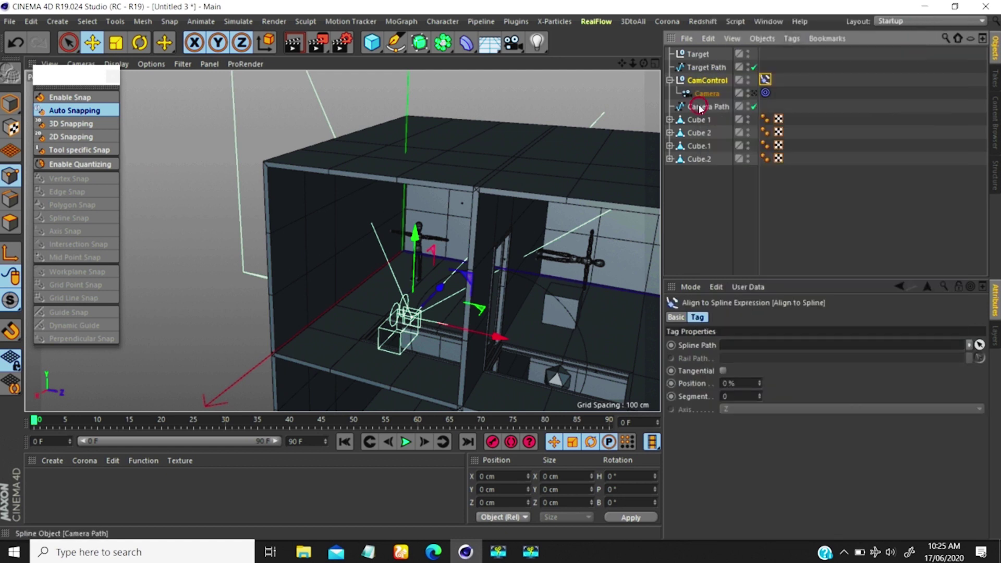
drag(698, 107, 730, 345)
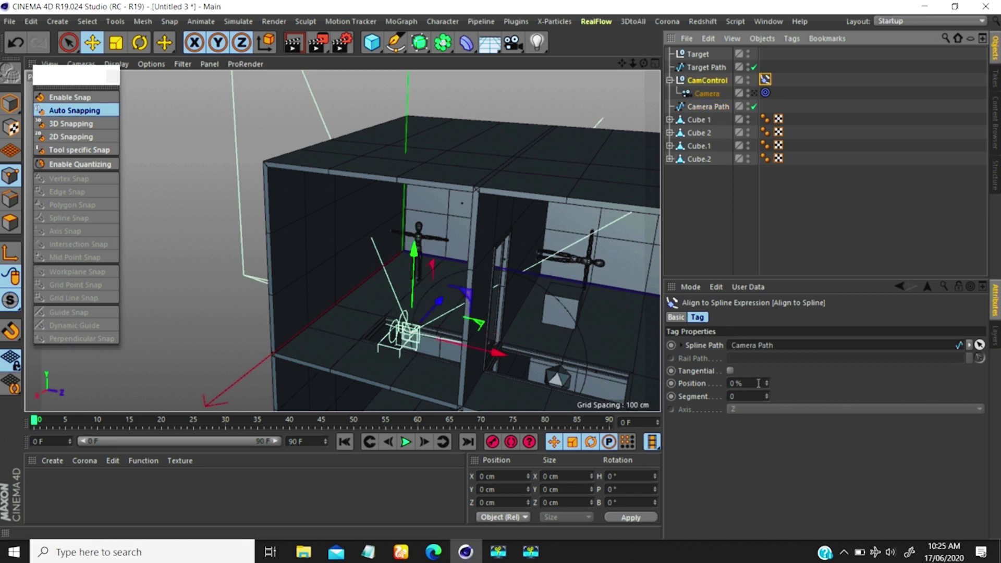
Try tangential alignment for CamControl, then undo back to before its Align to Spline tag was added
click(729, 371)
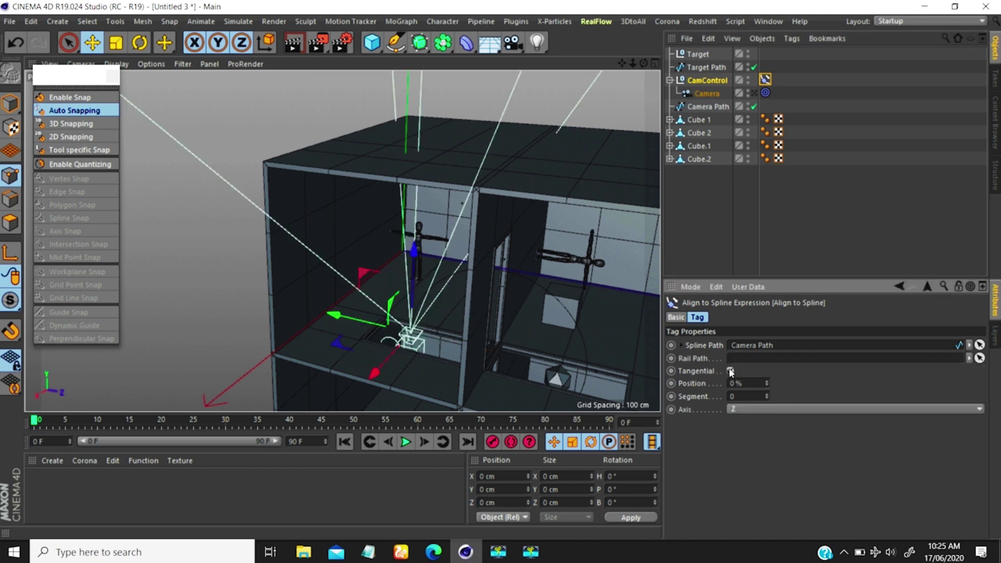
click(729, 371)
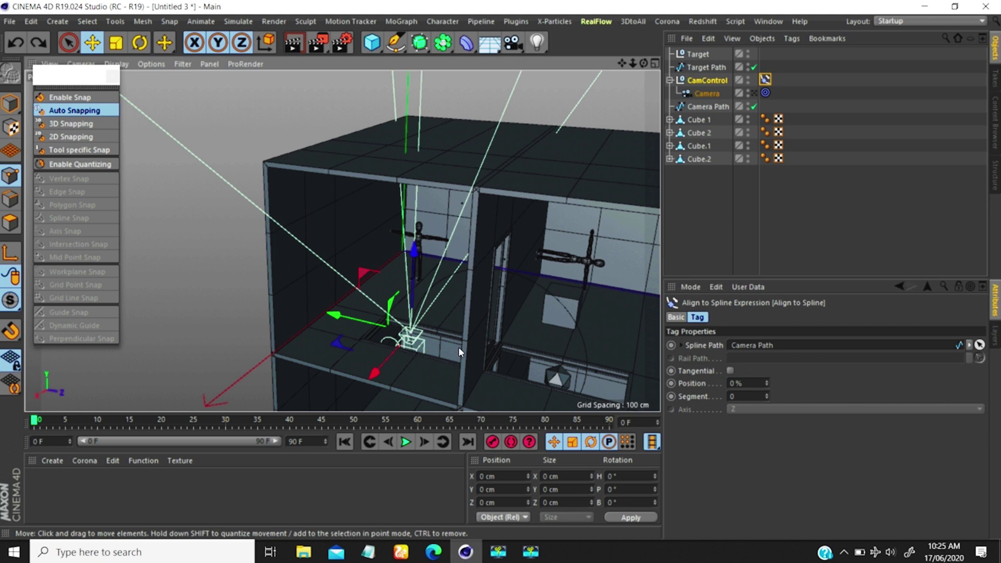
key(ctrl+z)
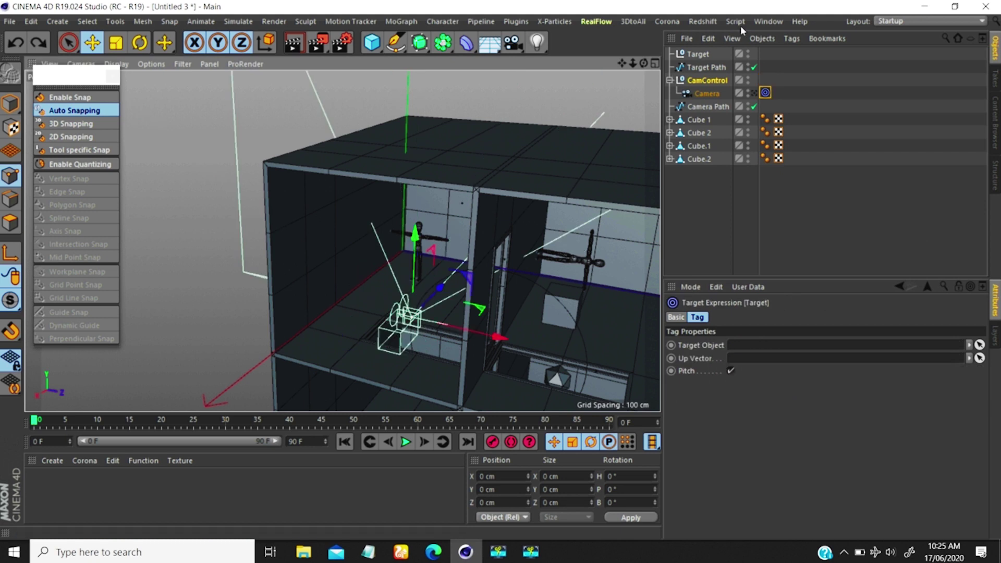
Try Camera Path as the target object of the camera's Target tag, then undo the assignment
drag(702, 107, 742, 346)
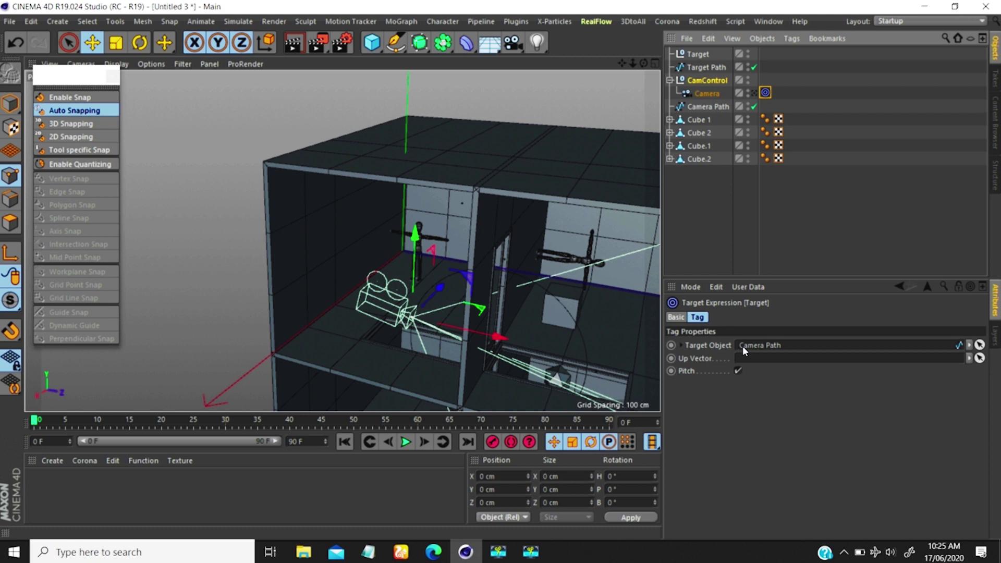
key(ctrl+z)
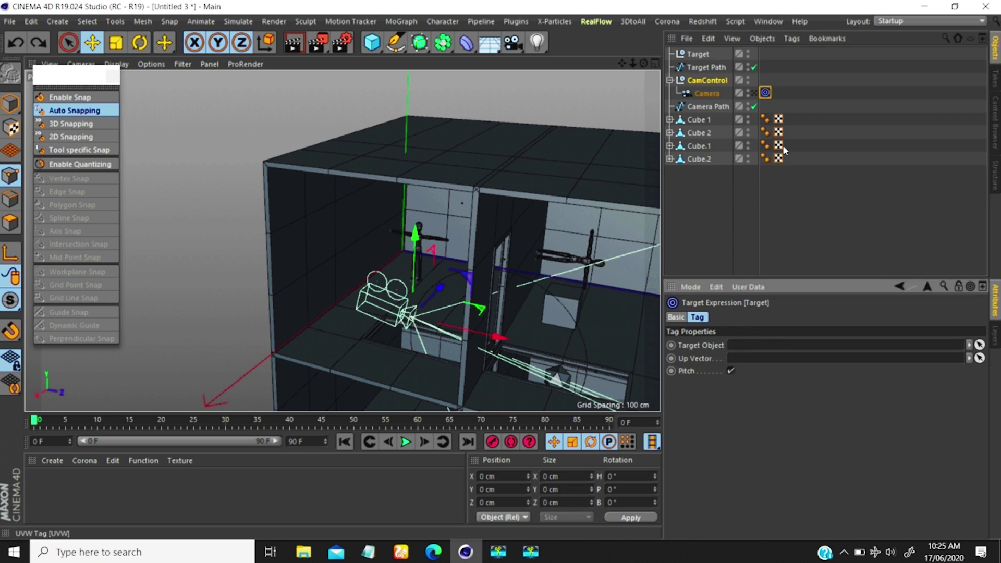
Try adding an Align to Spline tag to CamControl again
click(711, 78)
right_click(711, 80)
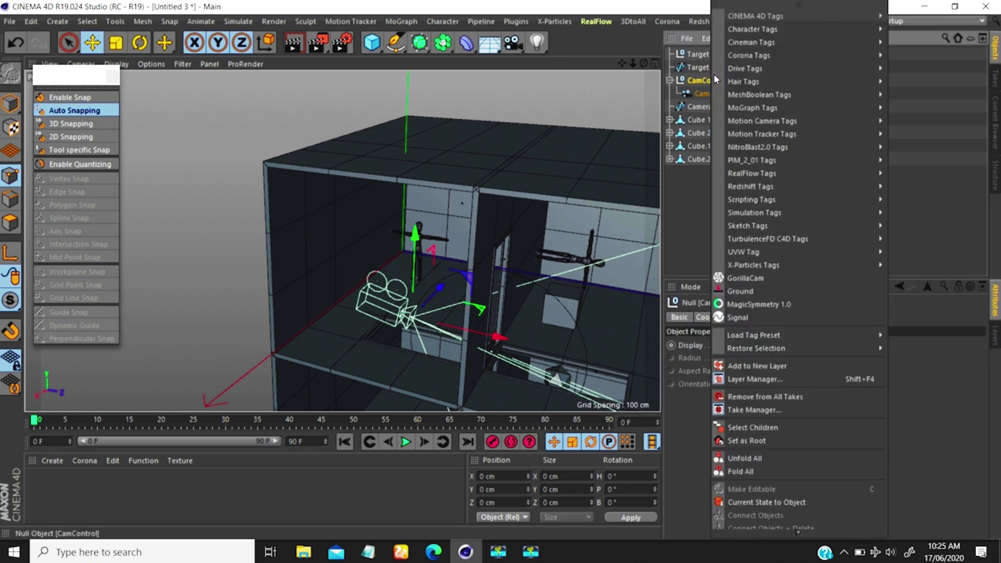
mouse_move(746, 20)
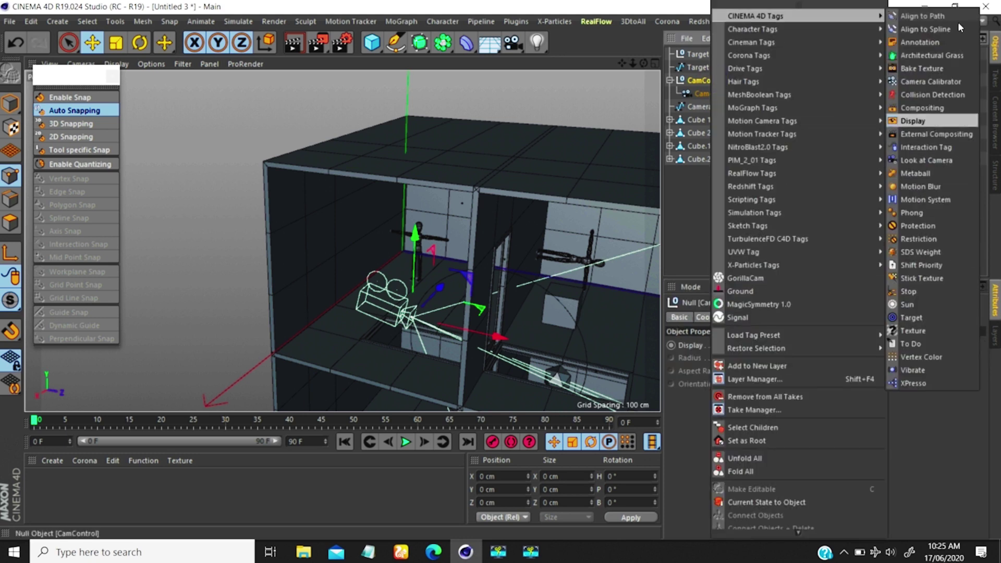
click(944, 30)
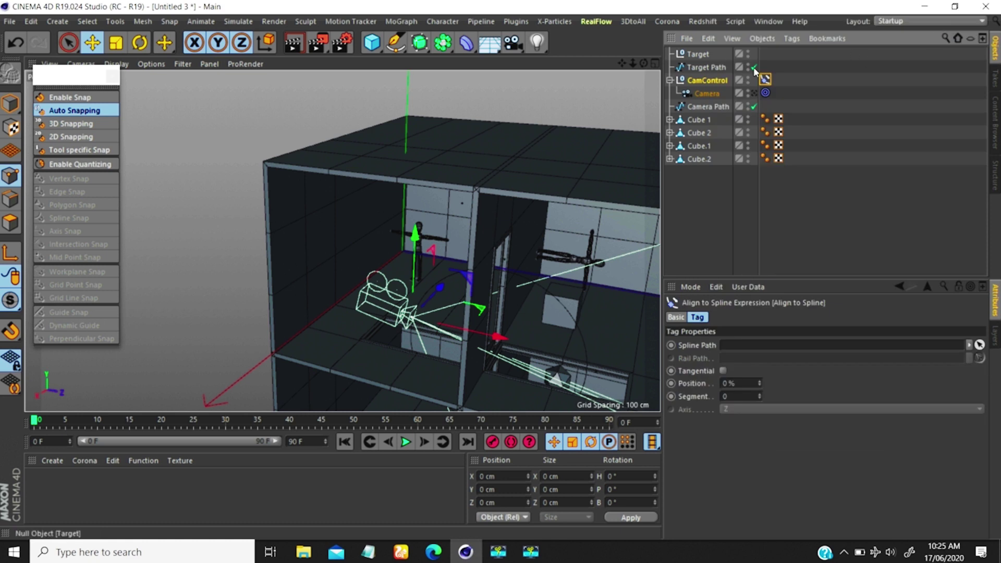
click(704, 94)
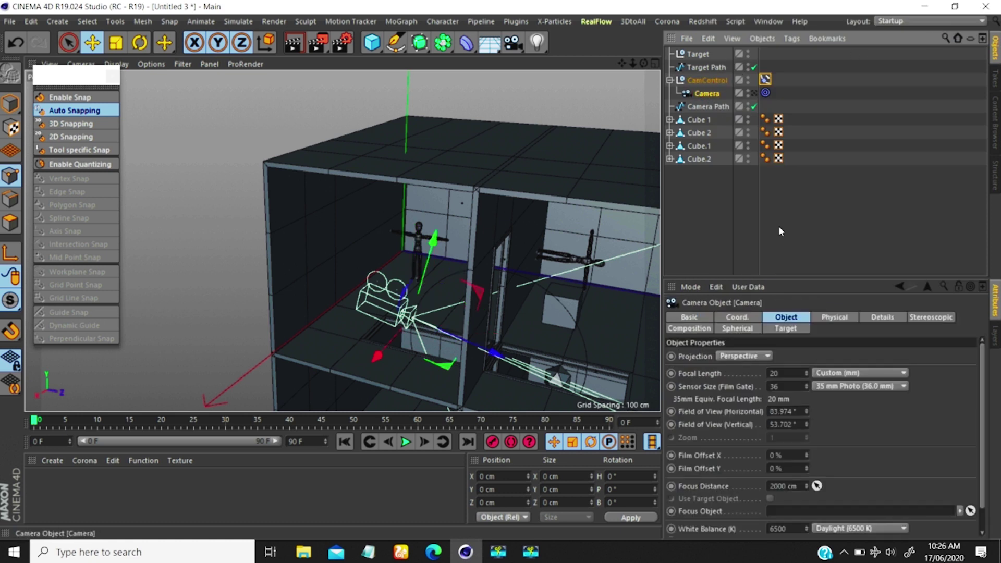
Undo back past CamControl's Align to Spline tag, the null's renaming and the camera's Target tag
key(ctrl+z)
key(ctrl+z)
key(ctrl+z)
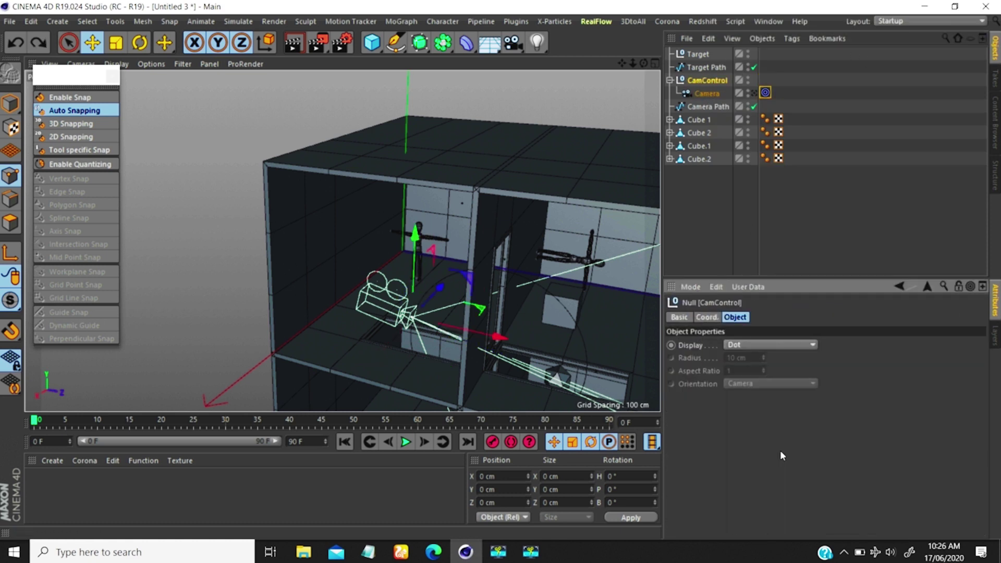
key(ctrl+z)
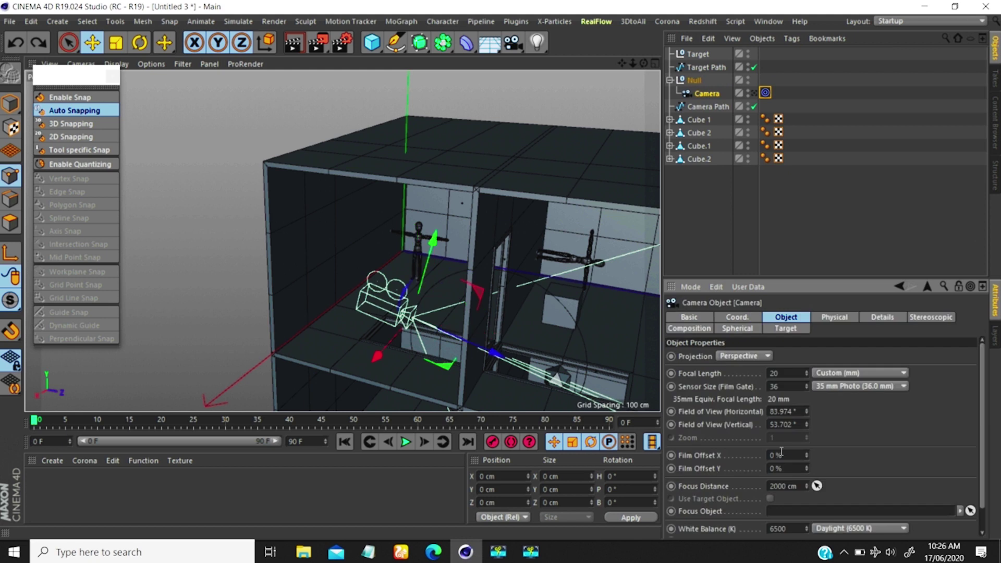
key(ctrl+z)
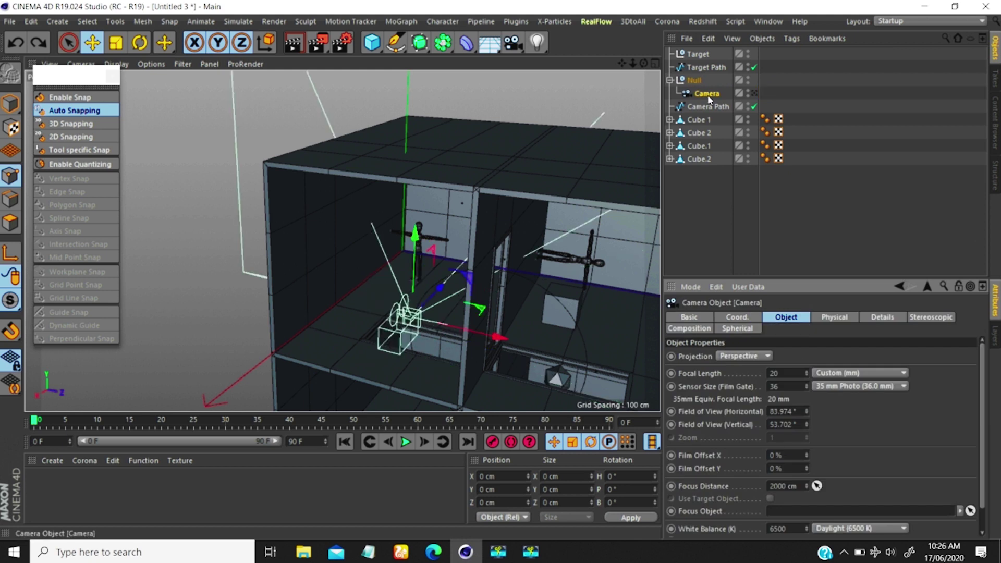
Add an Align to Spline tag to the camera's parent Null, with Camera Path as spline path and Position at 100%
click(693, 81)
right_click(693, 81)
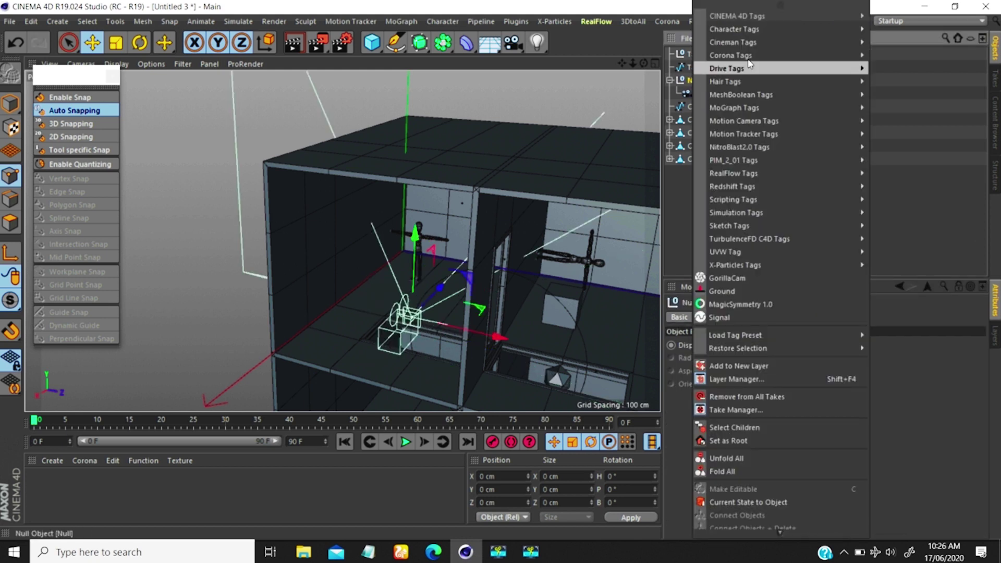
mouse_move(749, 20)
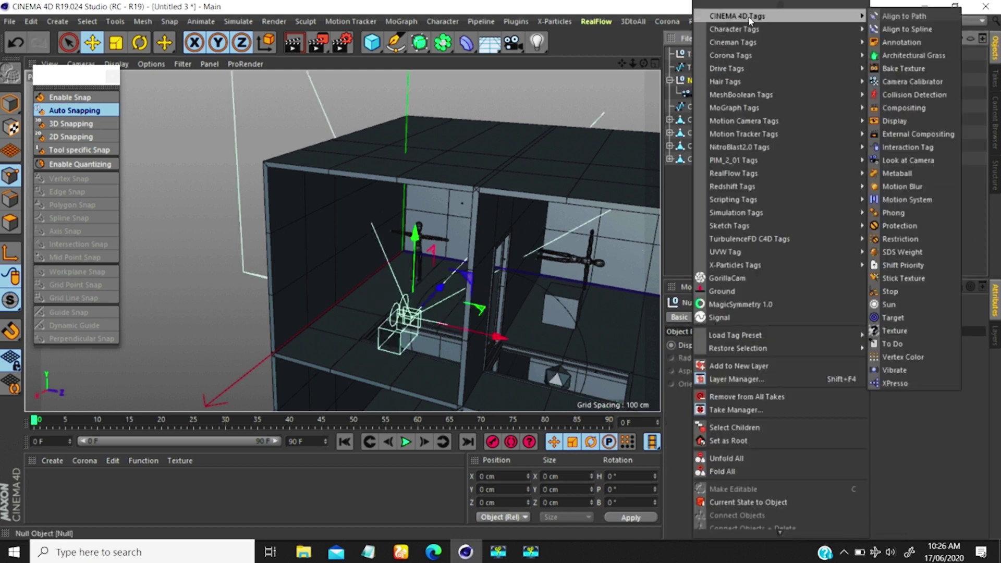
click(899, 30)
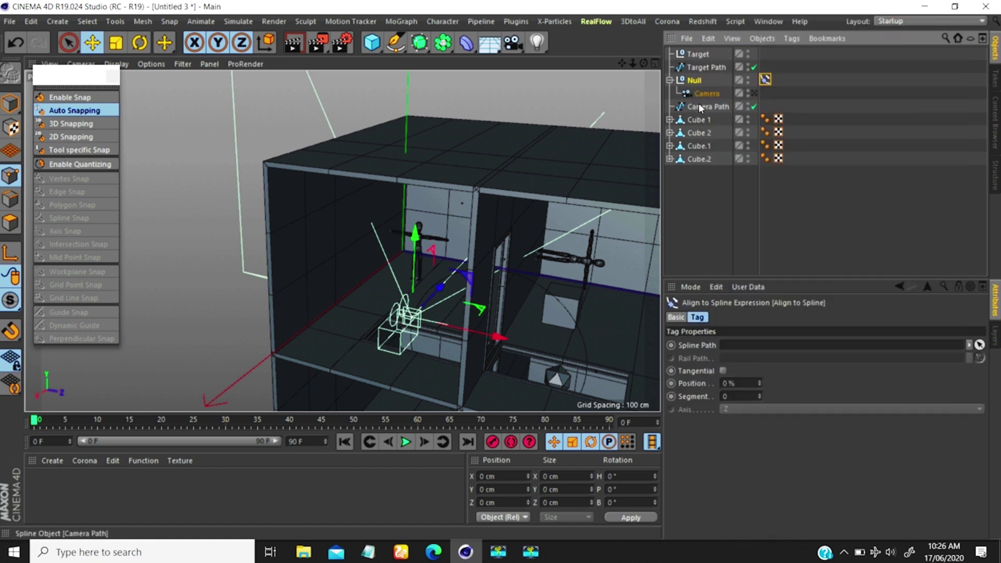
drag(699, 104, 750, 345)
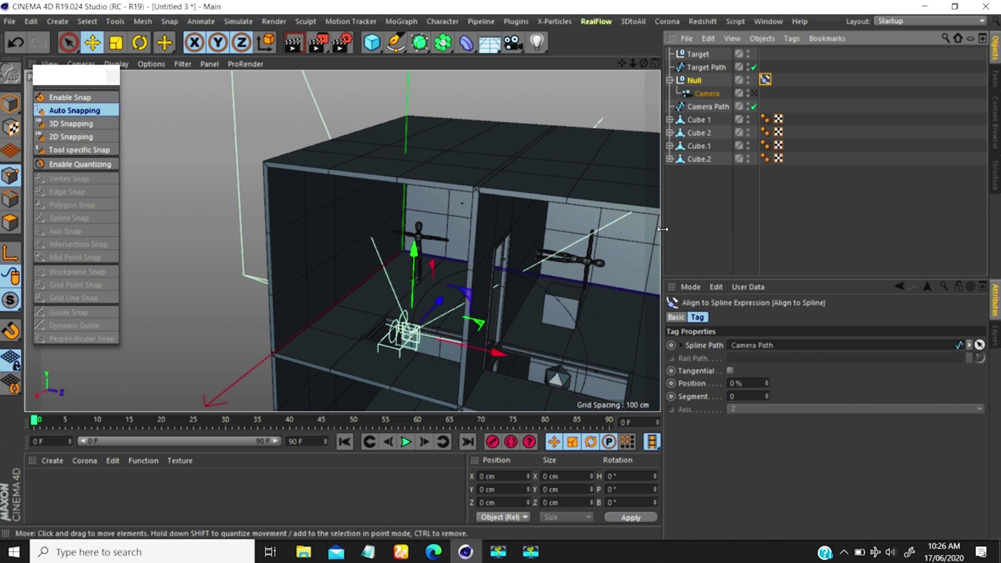
click(764, 79)
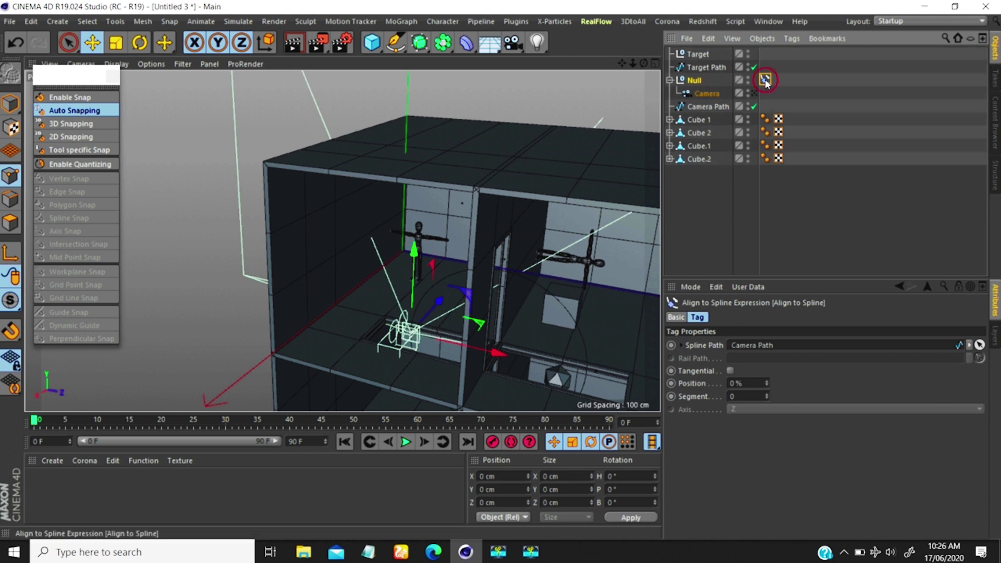
drag(765, 387, 761, 323)
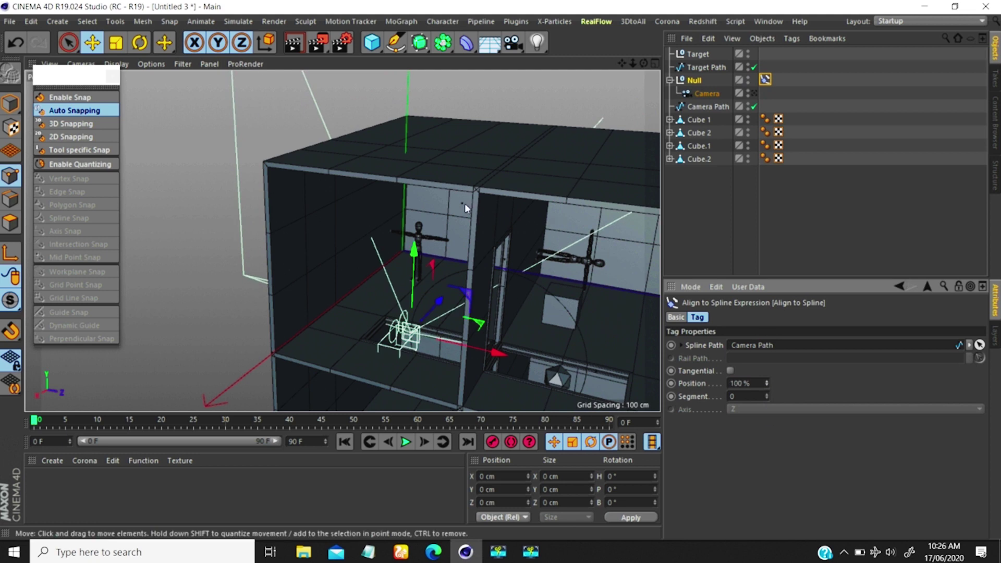
Delete the Target Path spline and the Target null
click(695, 68)
key(Delete)
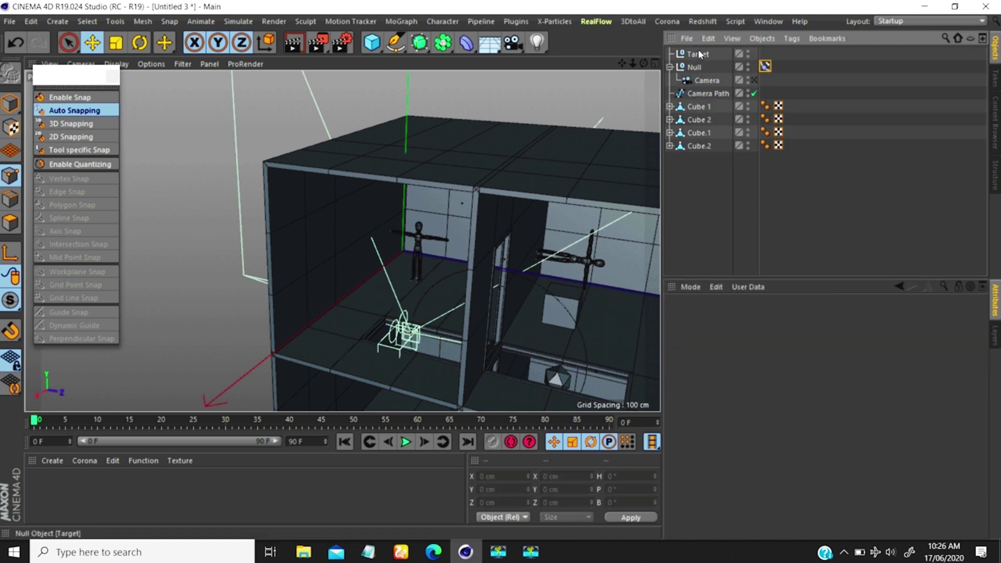
click(697, 53)
key(Delete)
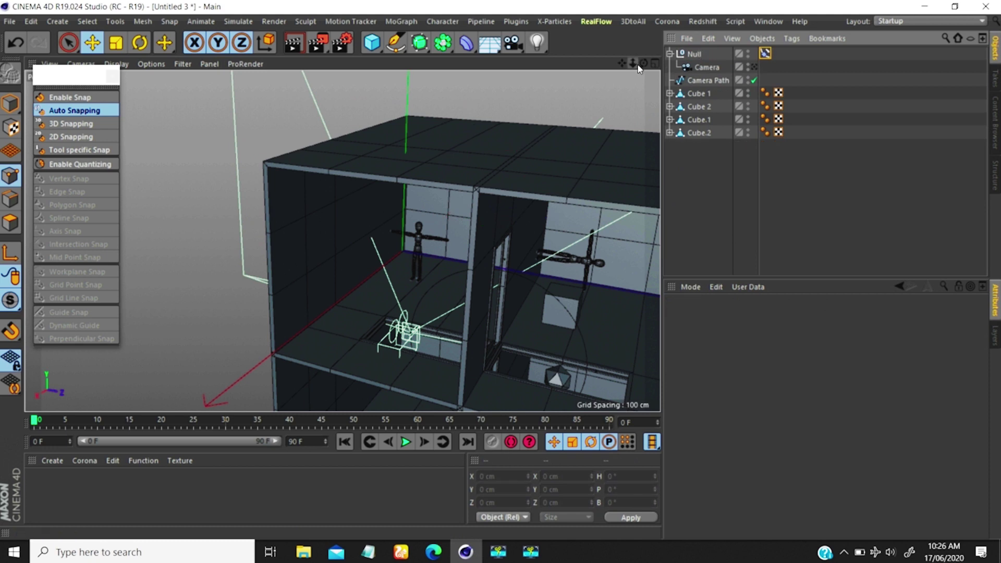
Keyframe the Align to Spline tag's Position at 100% on frame 0 and at 0% on frame 90
drag(643, 63, 665, 64)
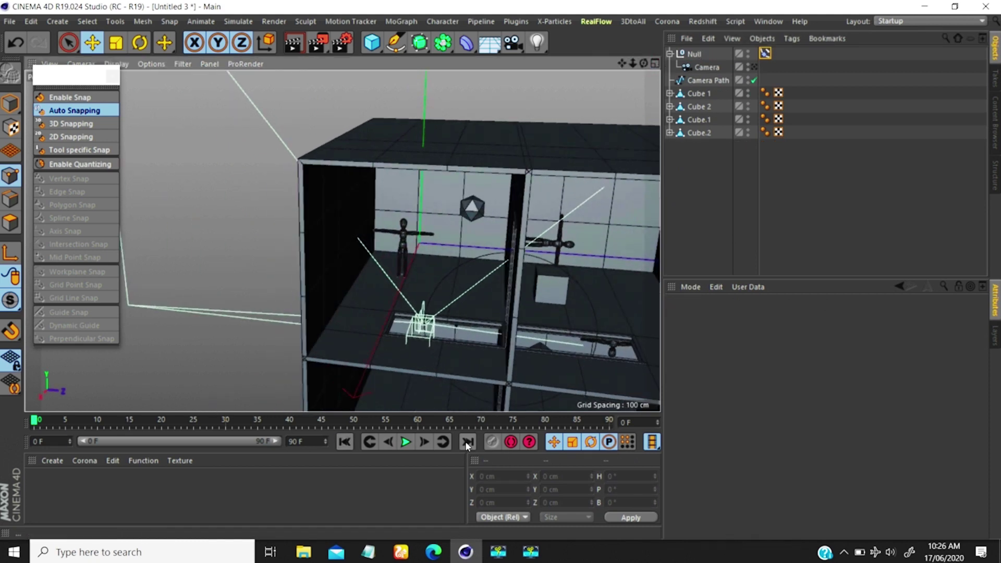
click(764, 53)
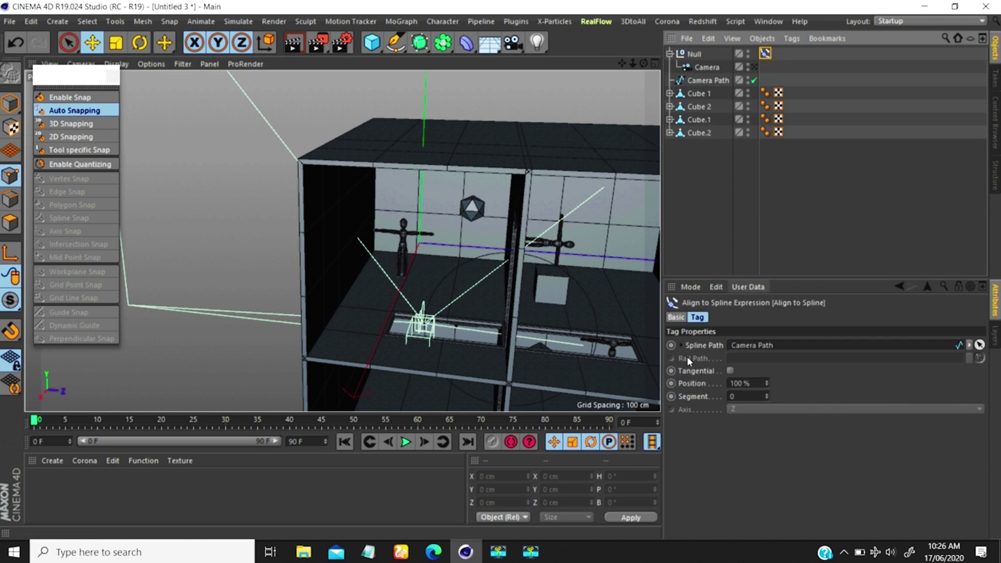
click(672, 383)
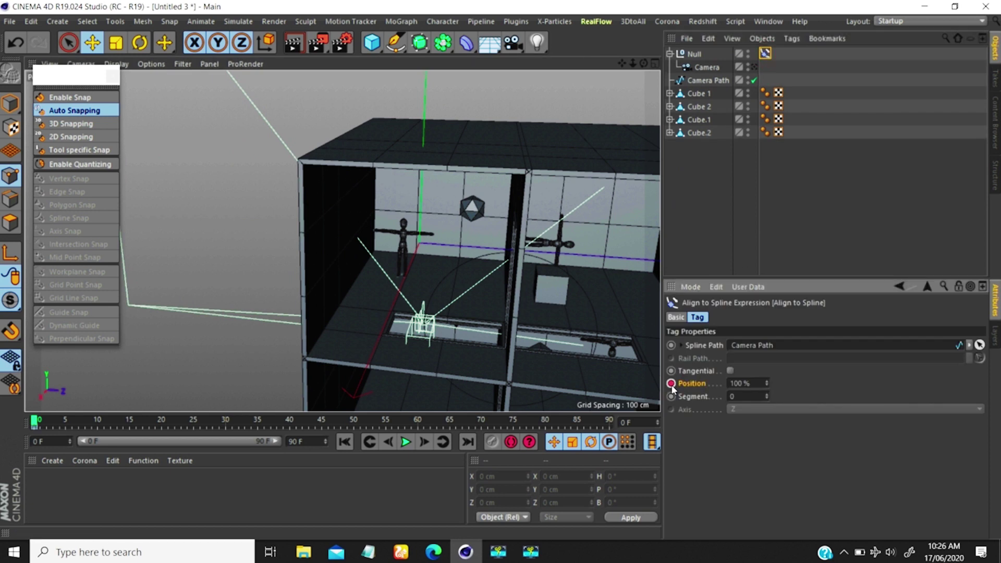
click(466, 441)
drag(766, 384, 785, 496)
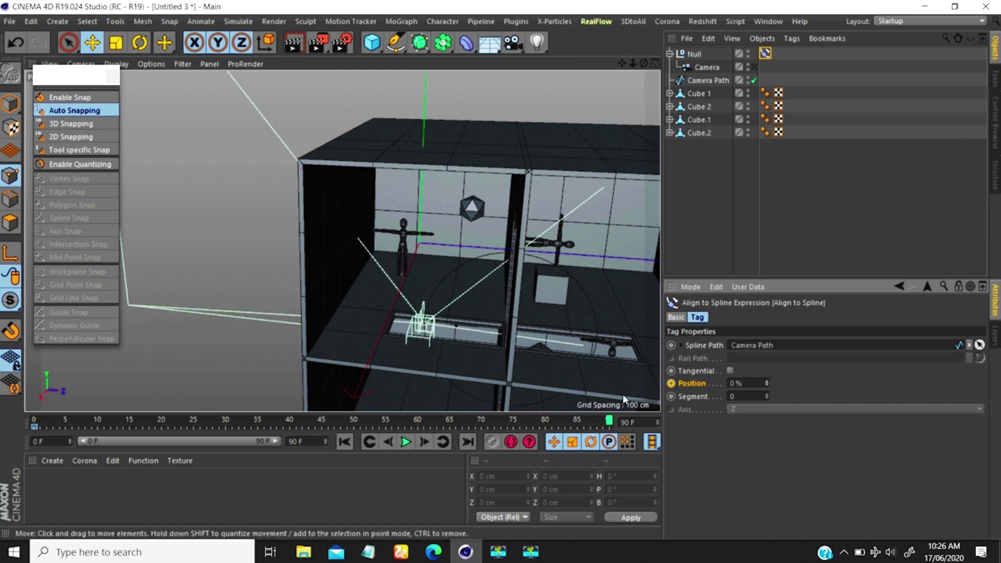
click(671, 384)
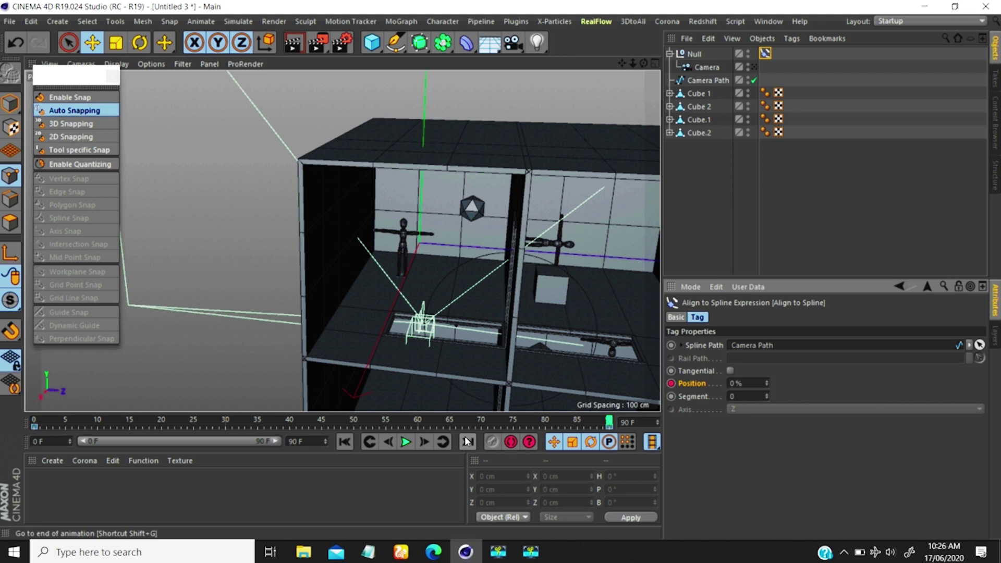
click(608, 427)
click(609, 431)
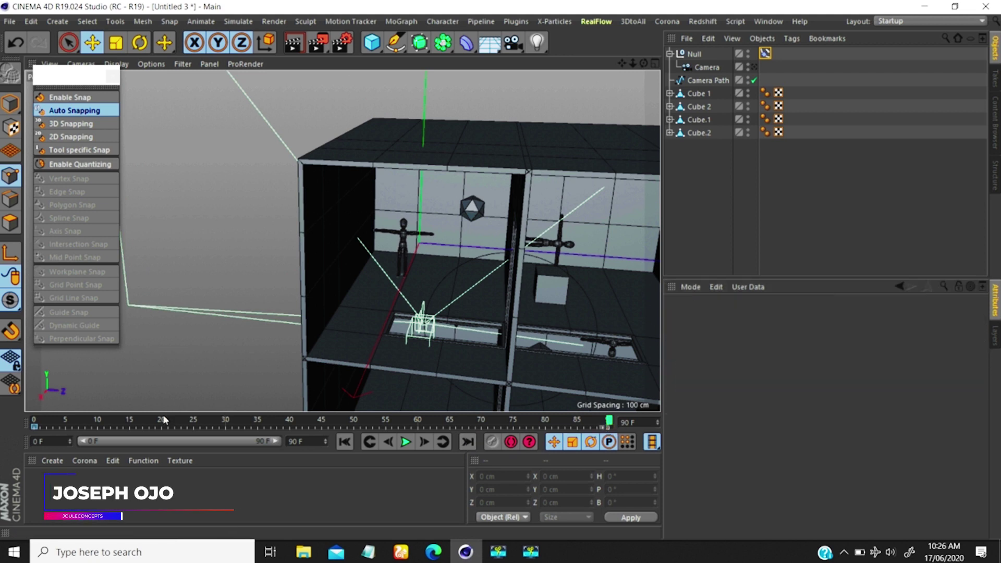
Change the Align to Spline Position to 0% at frame 0 and 100% at frame 90
drag(60, 425, 35, 425)
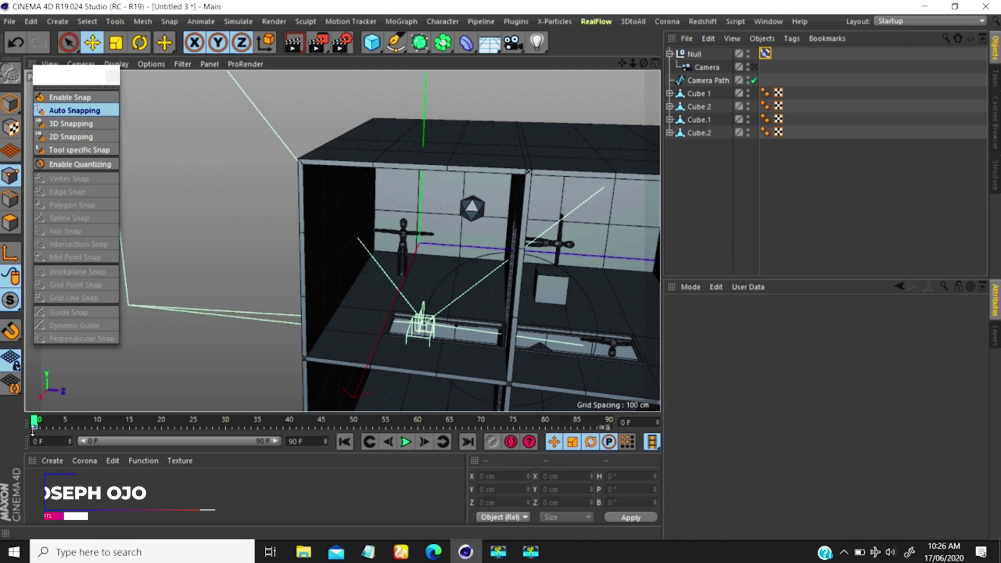
click(764, 53)
drag(754, 383, 698, 387)
text(0)
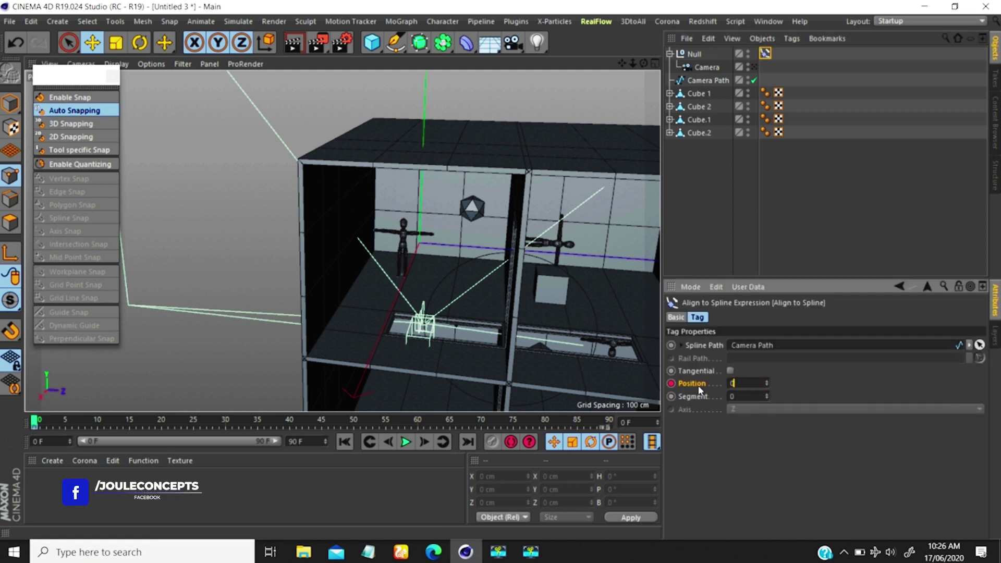
key(Return)
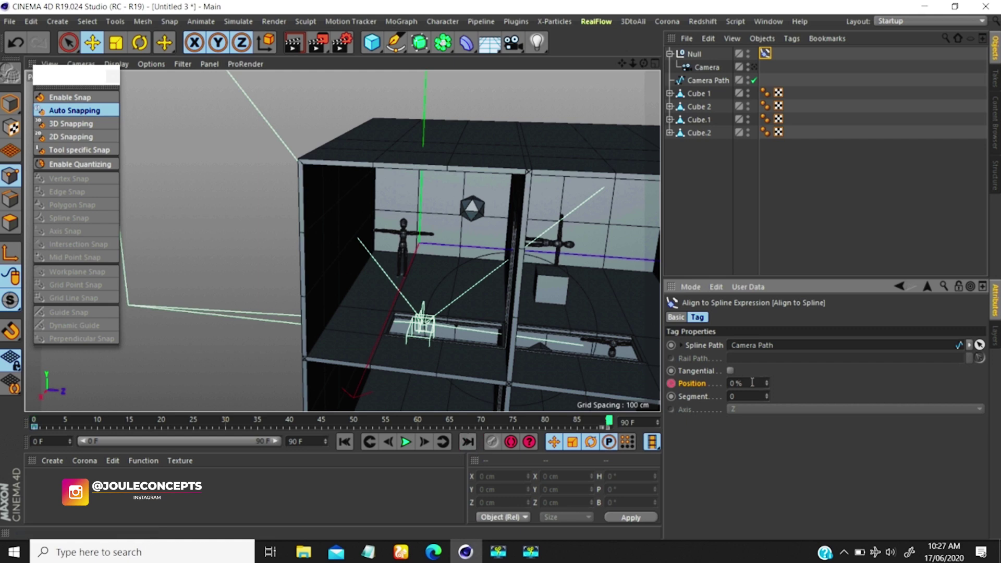
drag(751, 382, 683, 397)
text(100)
key(Return)
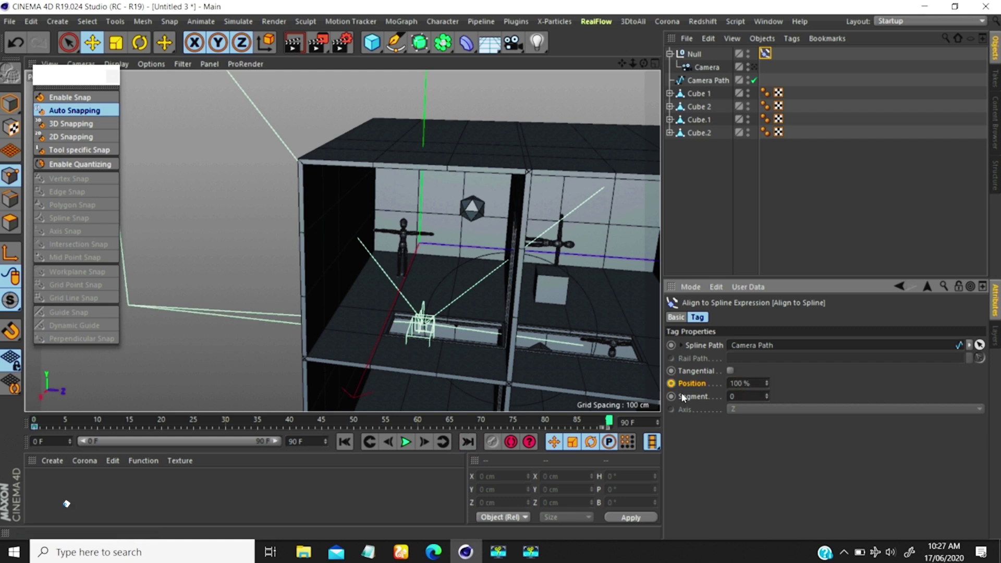
Play the animation from the start to check the camera's travel, viewing it through the camera, and return to the editor view at frame 0
click(345, 441)
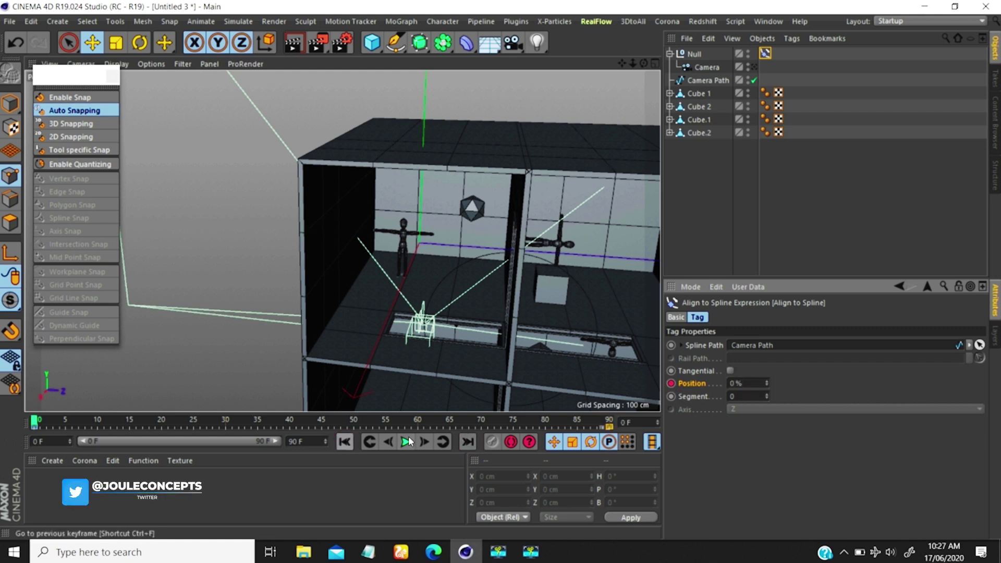
click(408, 441)
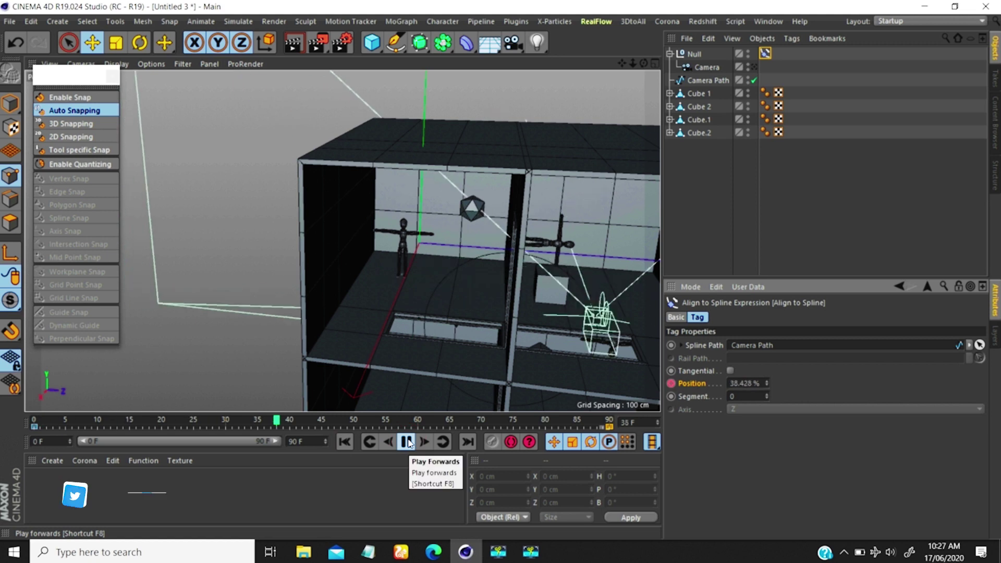
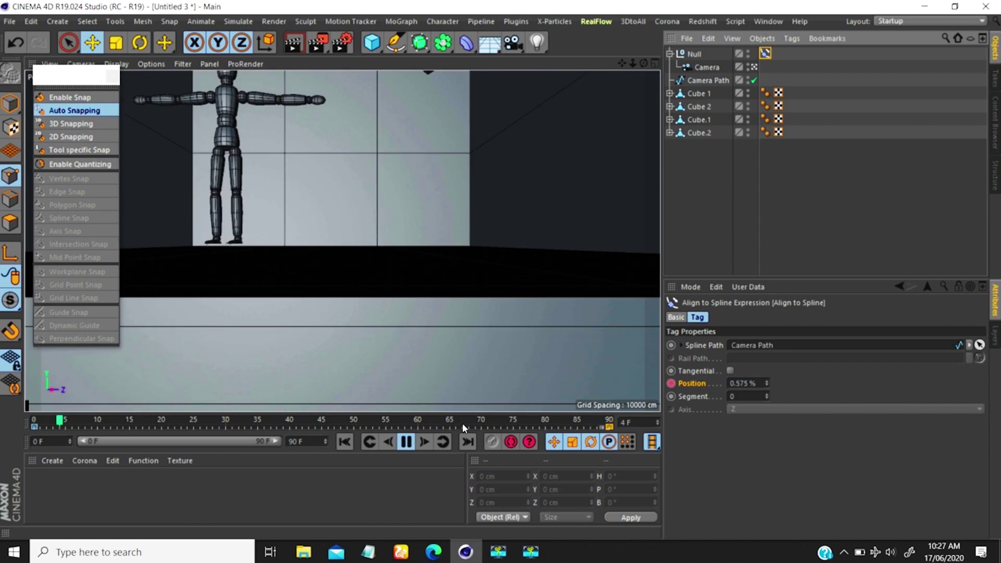
click(406, 441)
click(344, 441)
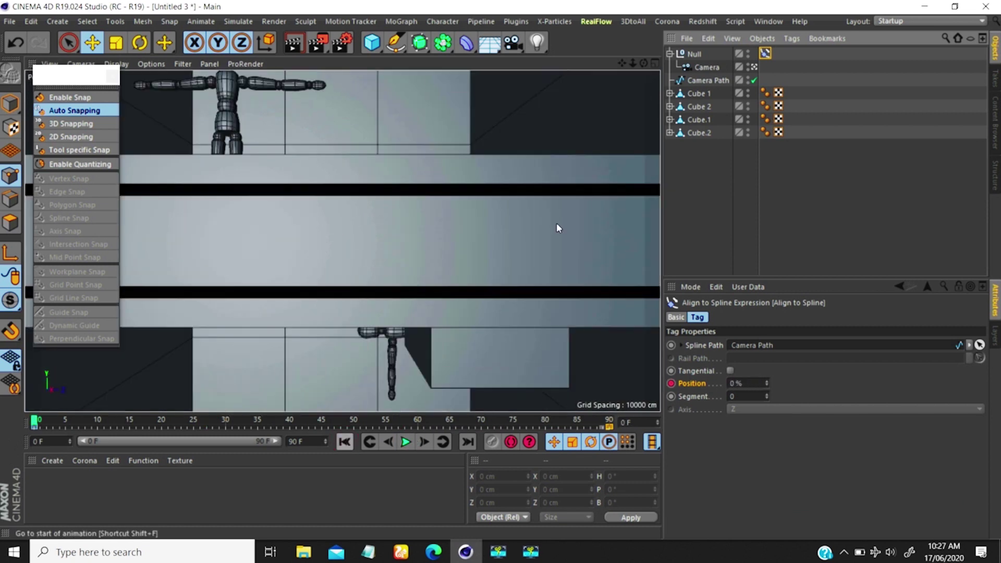
click(753, 67)
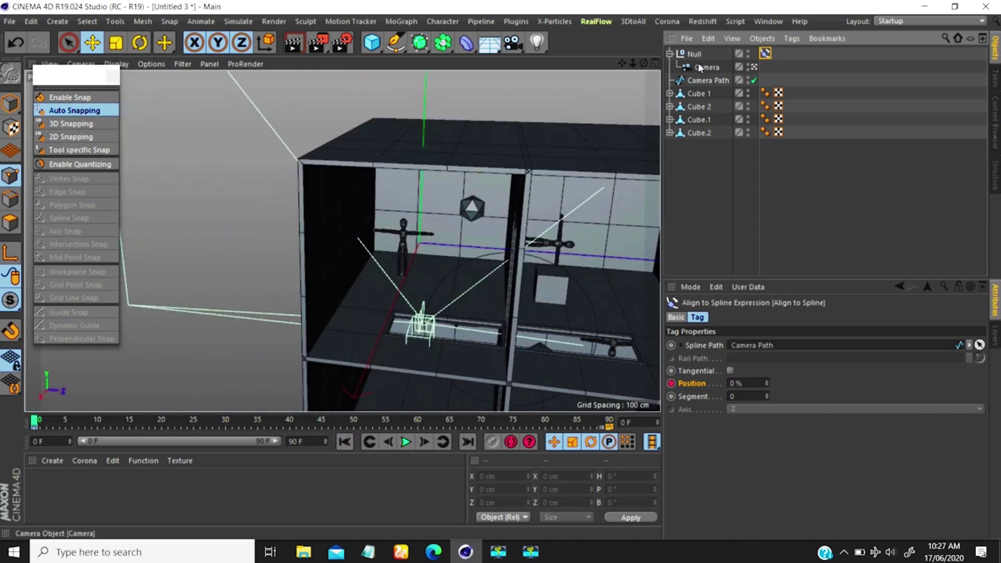
Set the interpolation of the Align to Spline tag's Position keys at frames 0 and 90 to Linear
click(694, 54)
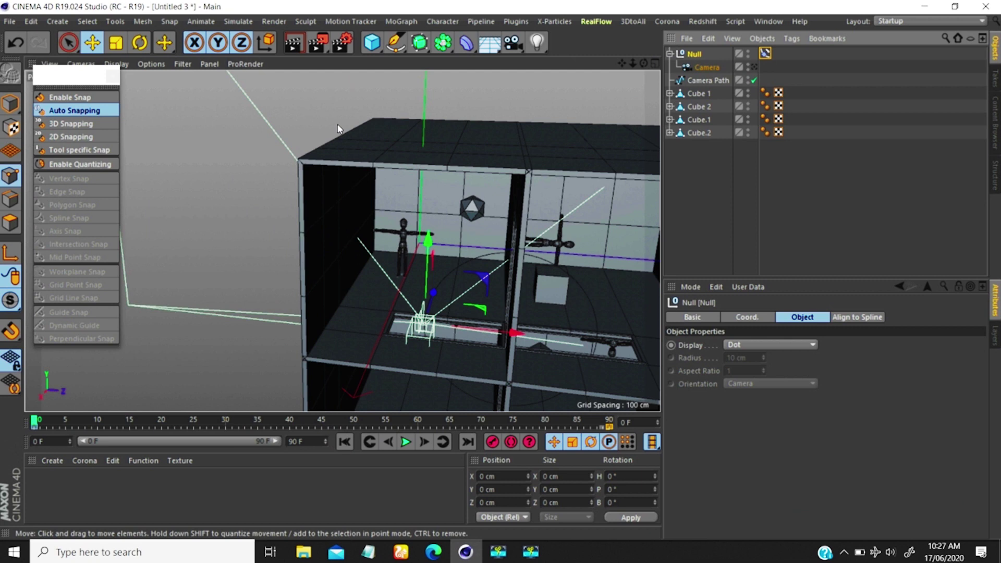
click(246, 142)
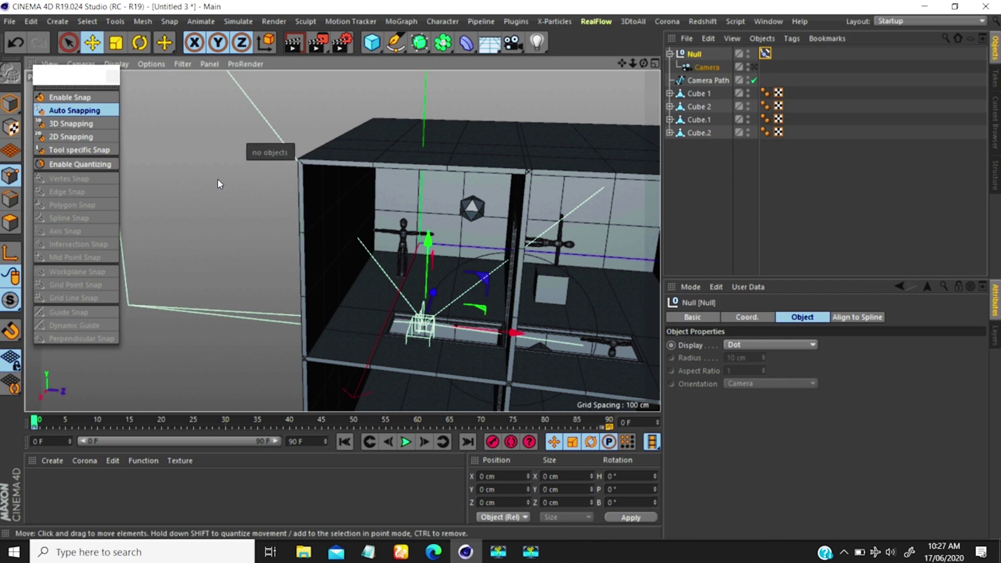
click(220, 196)
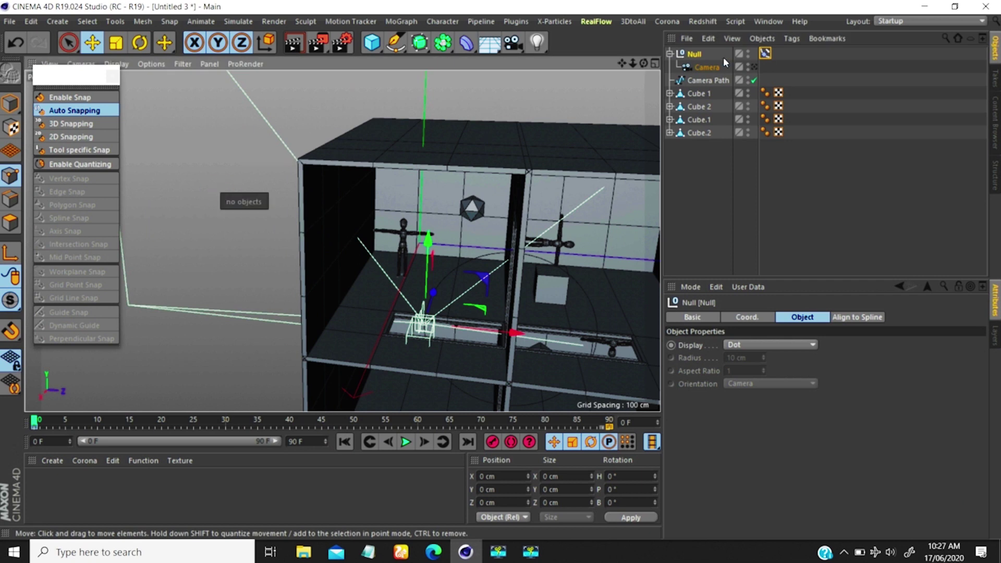
click(707, 54)
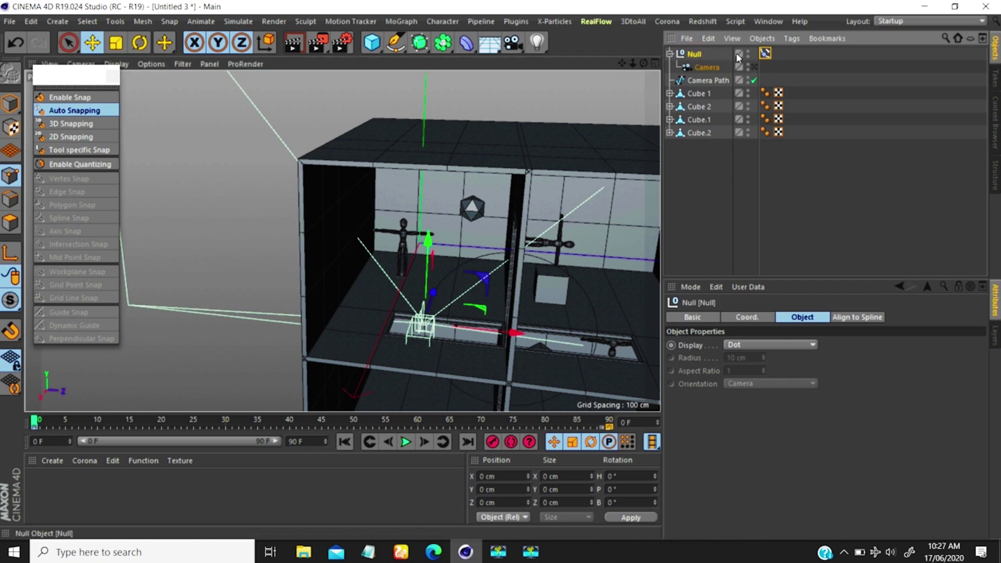
click(764, 52)
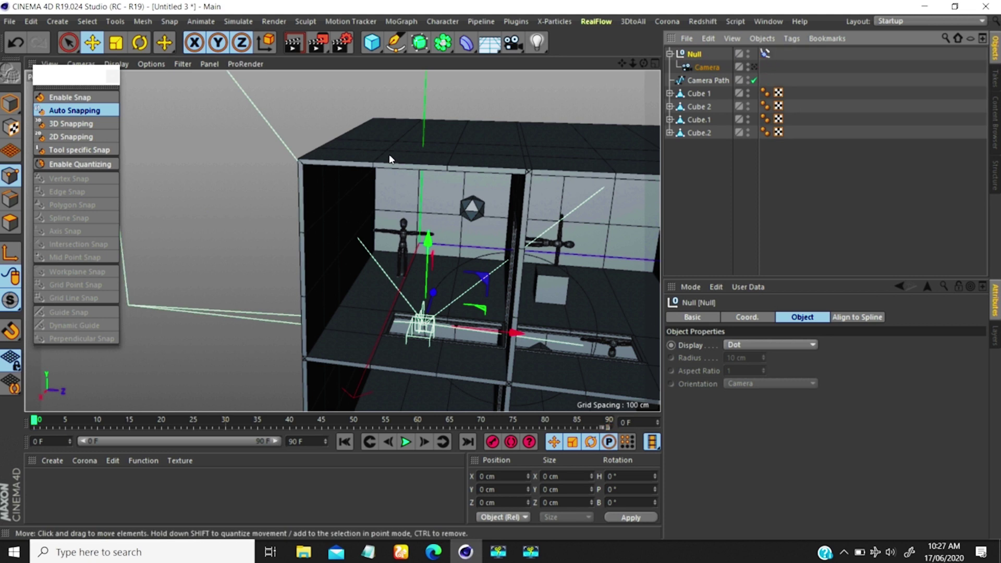
click(764, 52)
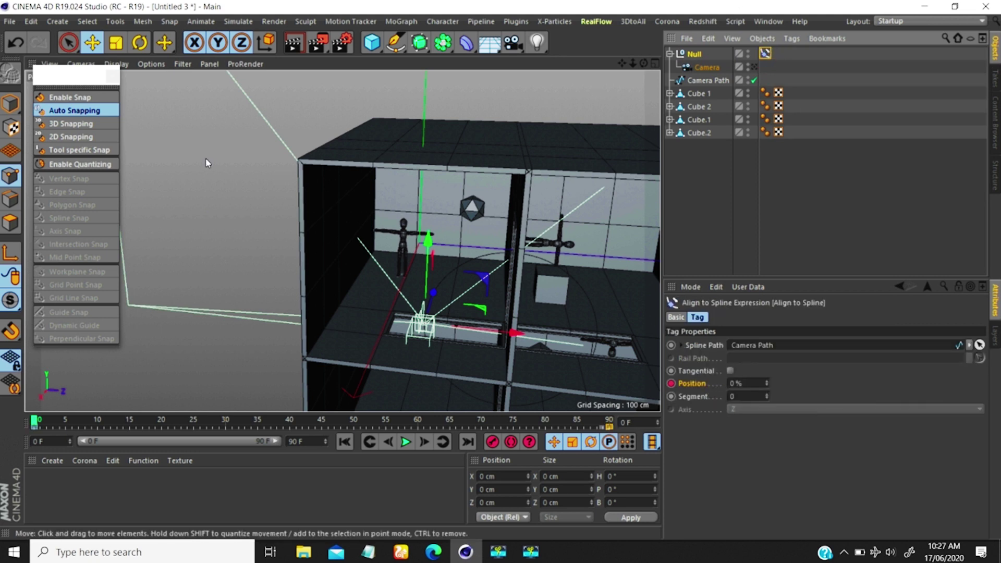
click(35, 427)
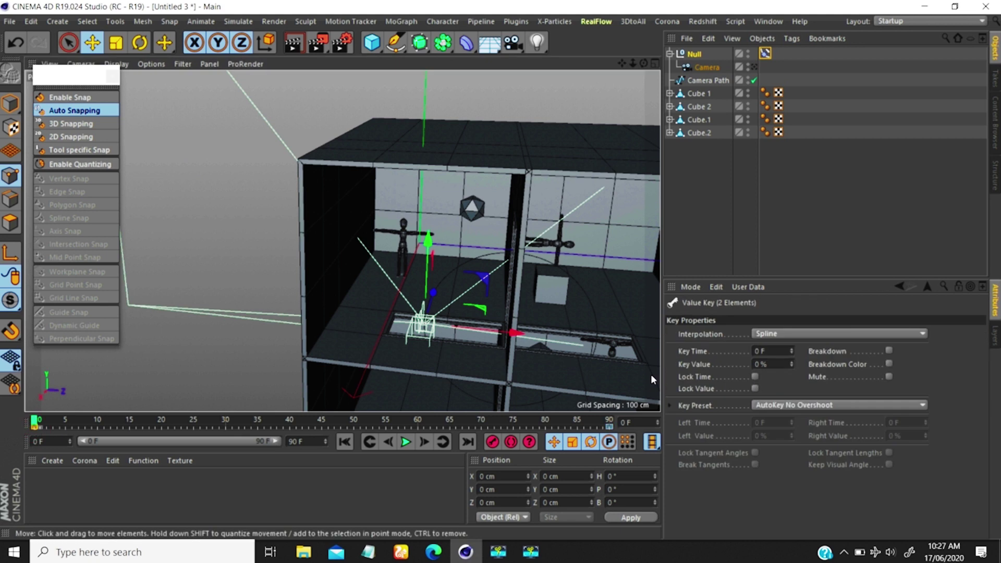
click(780, 335)
click(774, 359)
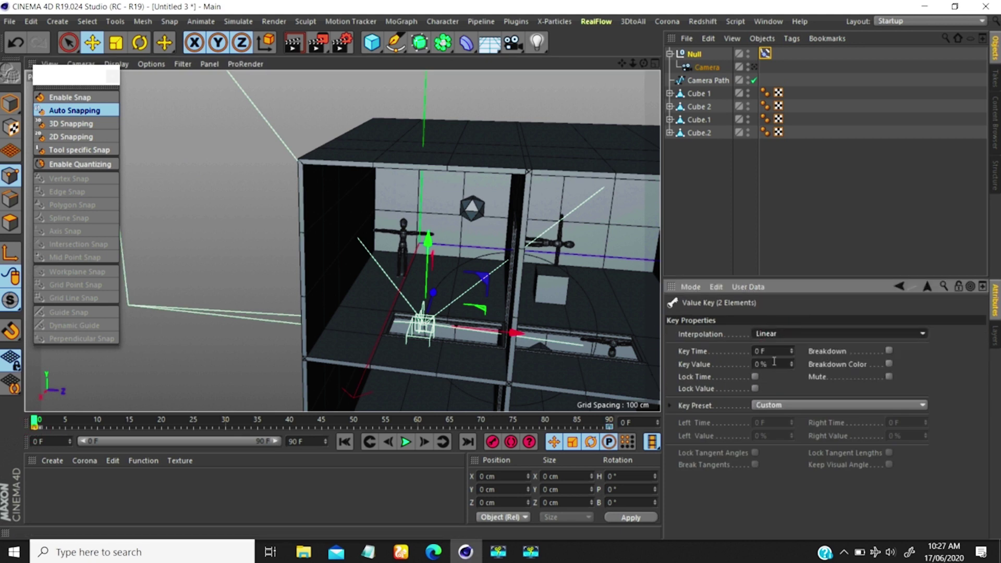
click(609, 427)
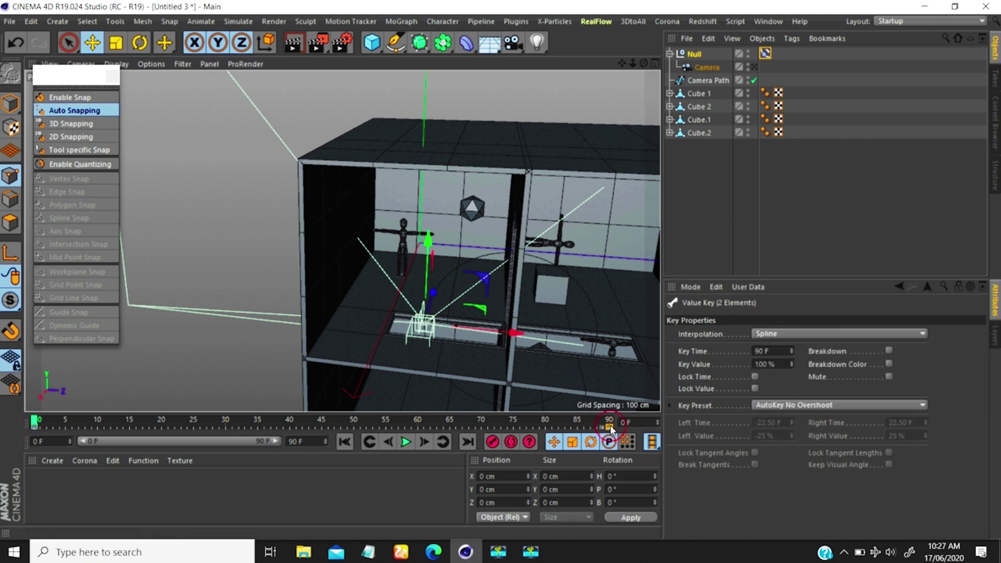
click(805, 334)
click(771, 353)
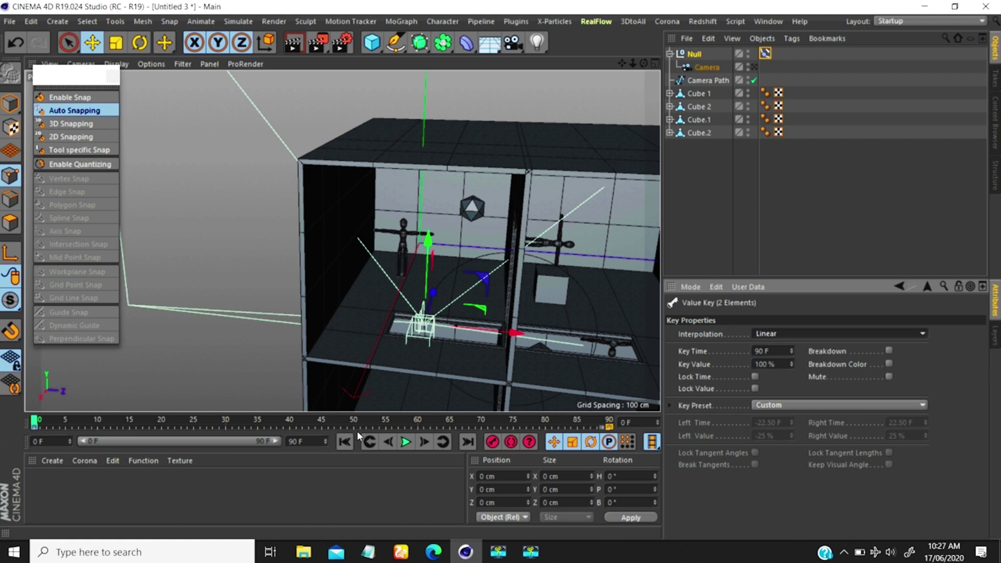
Play the animation through the camera to check its travel with linear keys, and return to the editor view at frame 0
click(753, 66)
click(407, 441)
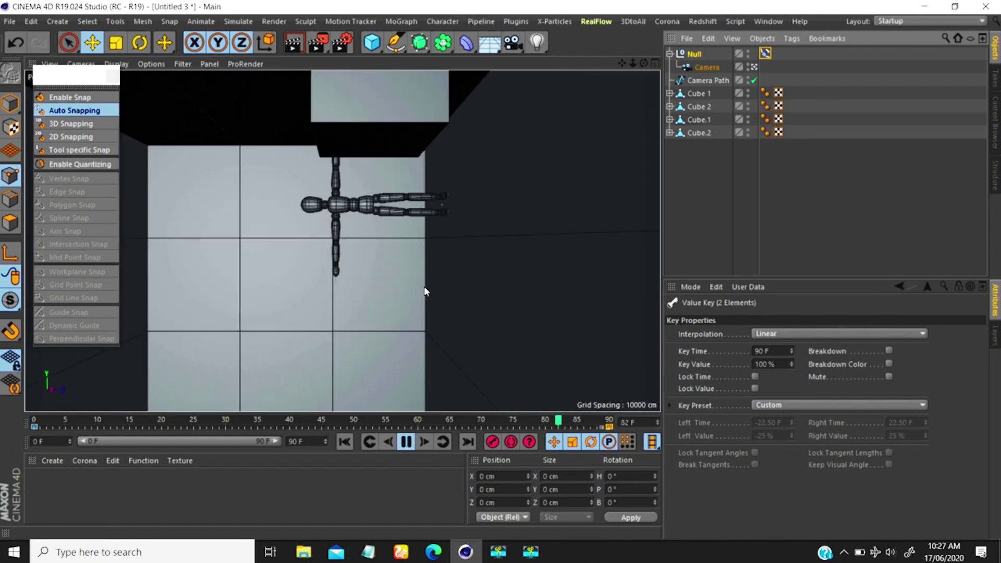
click(407, 441)
click(344, 441)
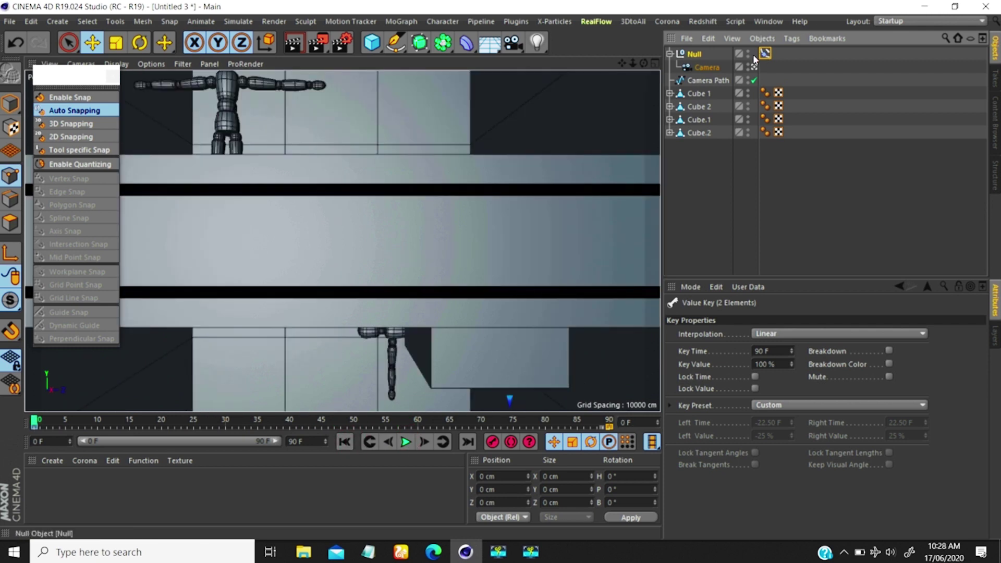
click(754, 66)
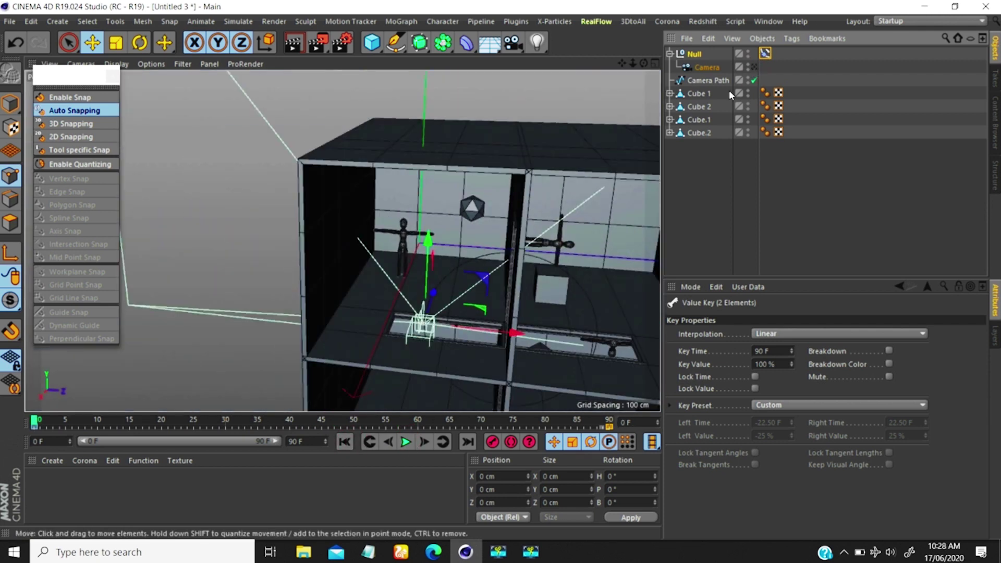
Set the Camera Path spline's intermediate points to Uniform with a number of 100
click(698, 80)
click(770, 370)
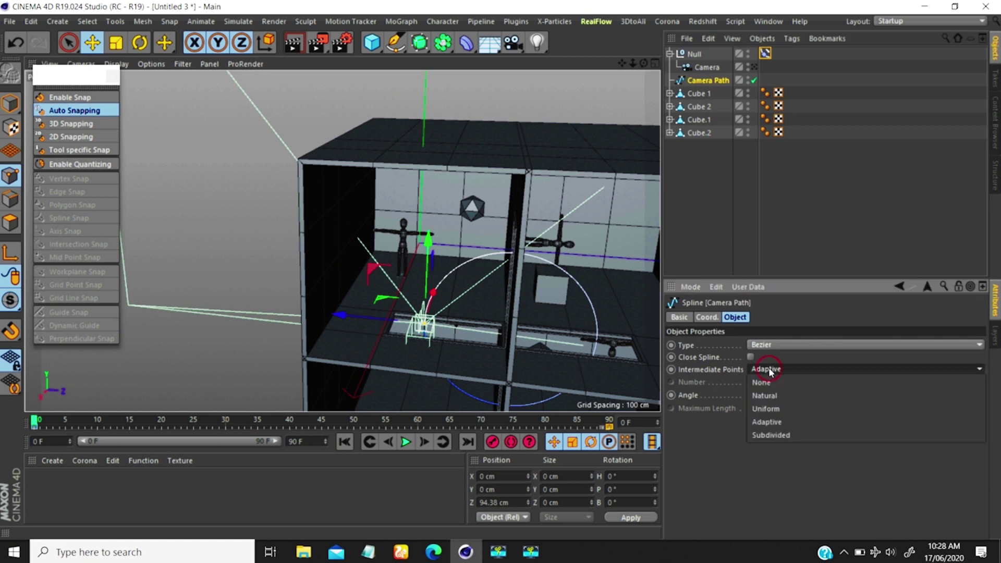
click(768, 409)
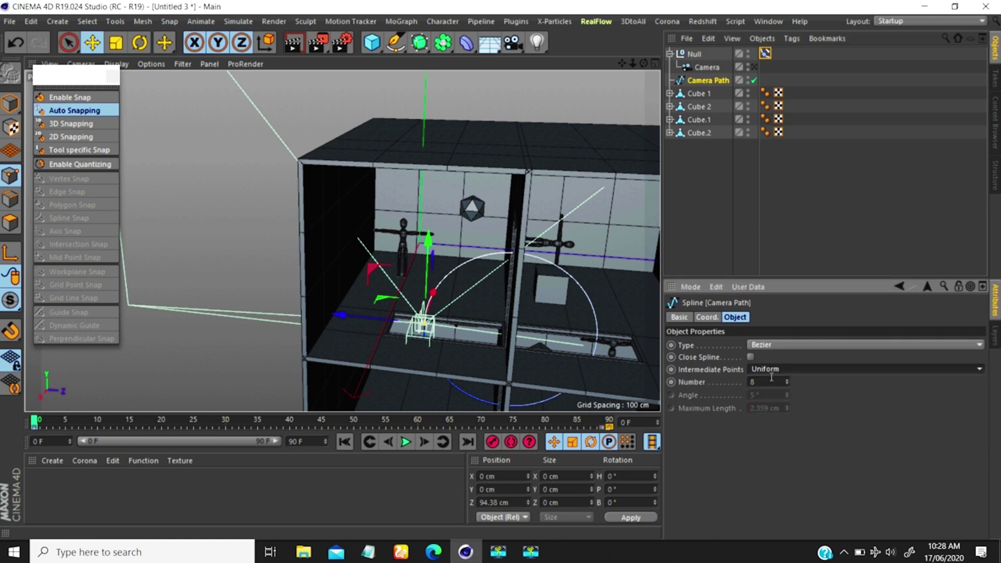
click(767, 381)
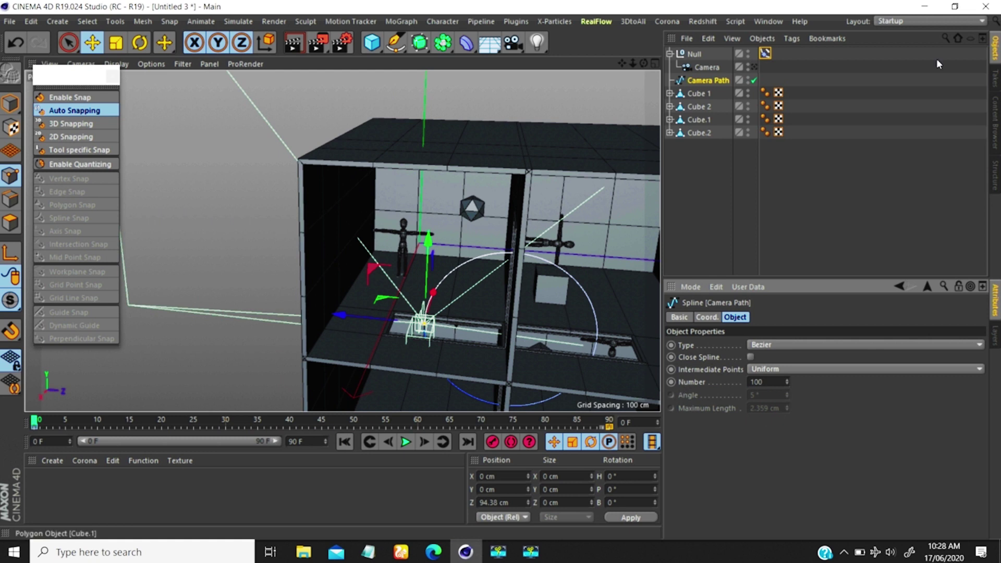
Replay the animation through the camera to check the motion along the uniform spline, and return to the editor view at frame 0
click(753, 67)
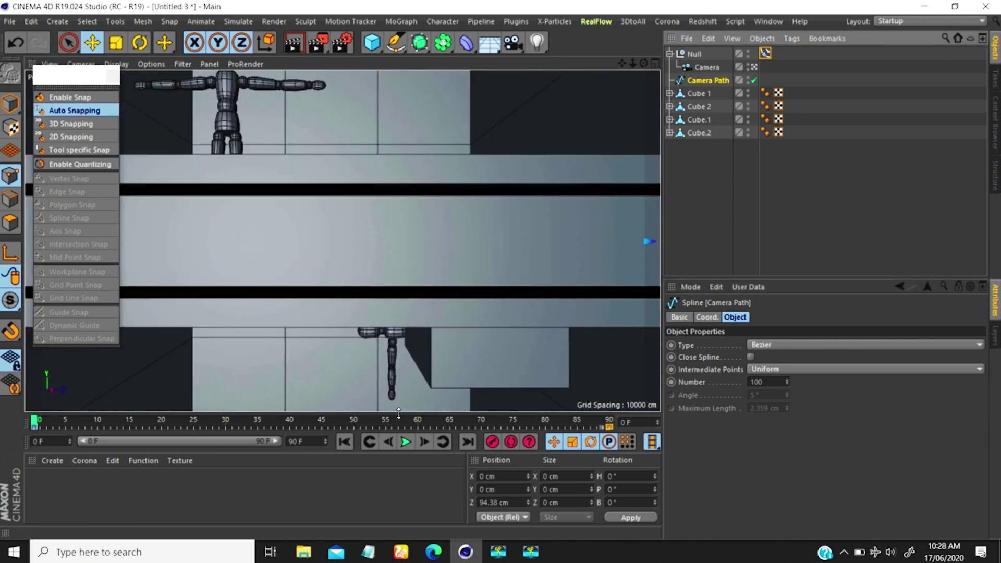
click(405, 442)
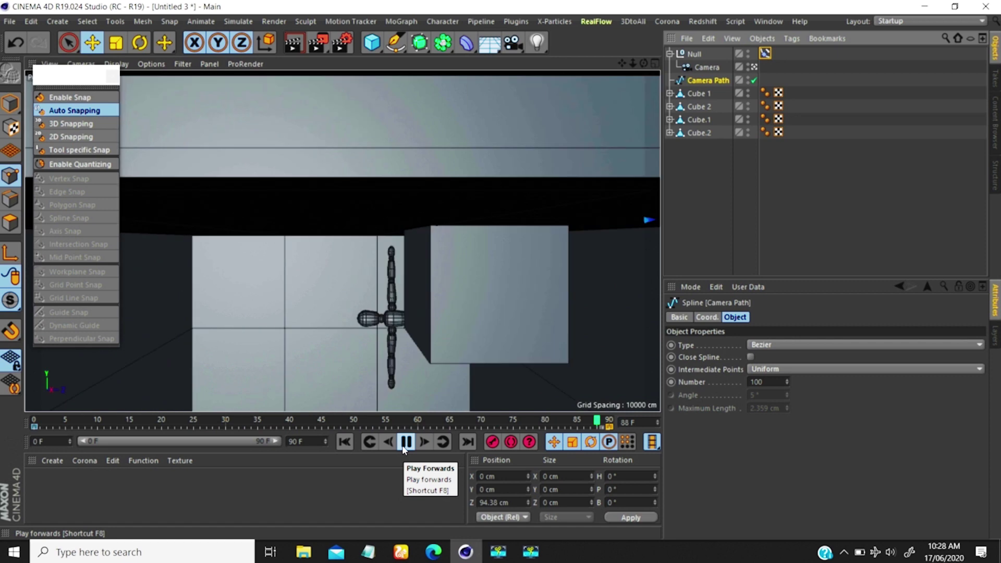
click(405, 442)
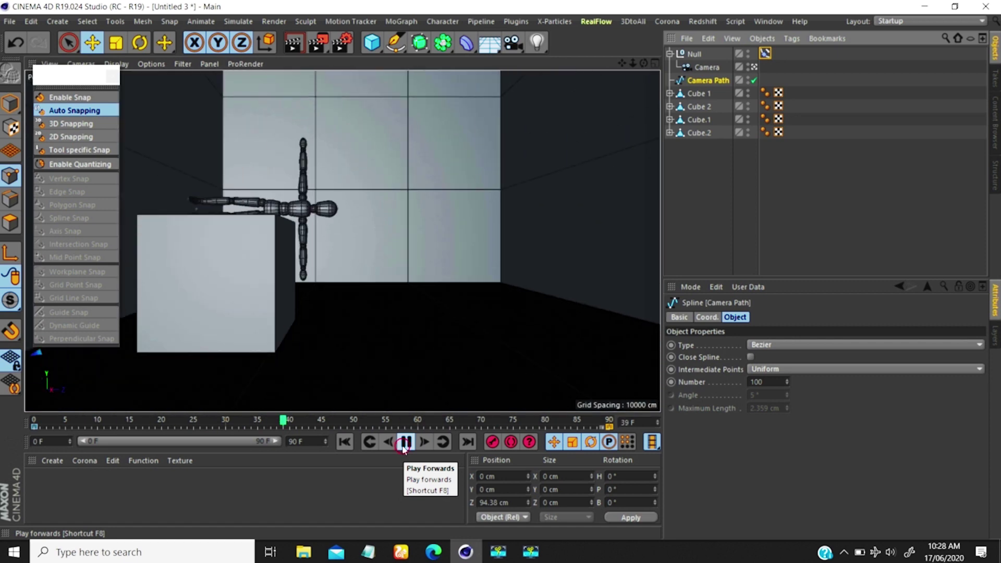
click(345, 442)
click(754, 67)
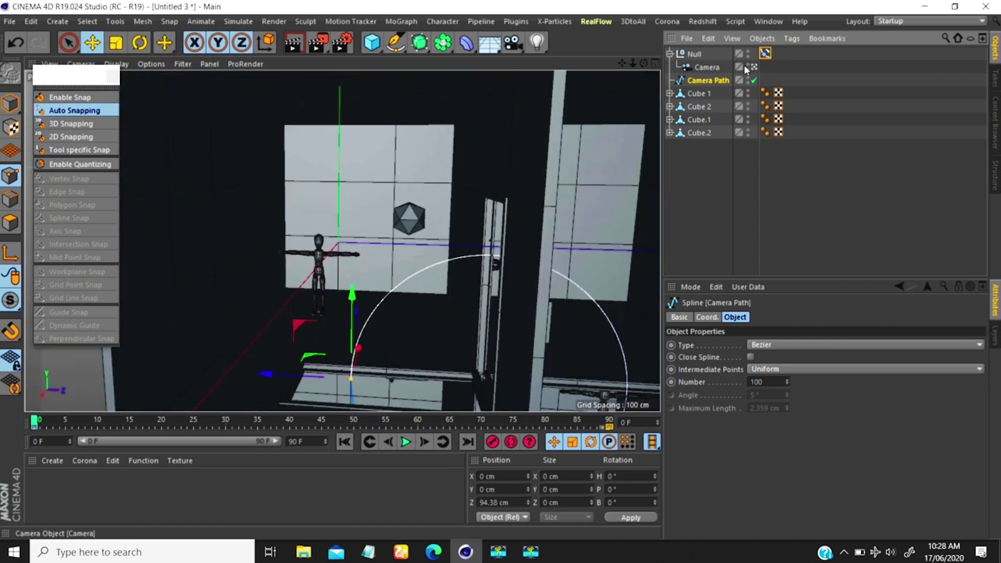
Keyframe the camera's R.B rotation at 0° on frame 0 and at 360° on frame 90
click(702, 71)
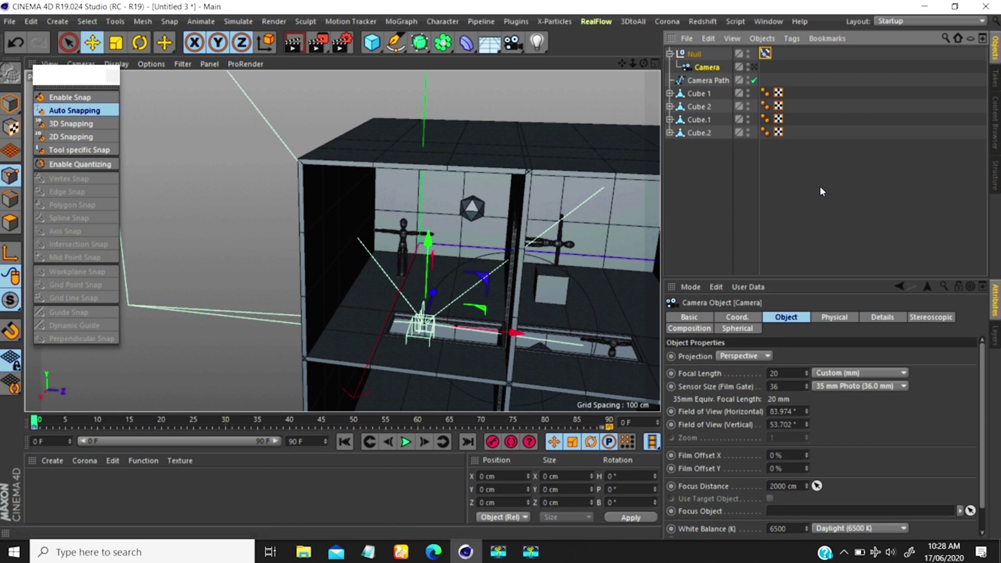
click(742, 316)
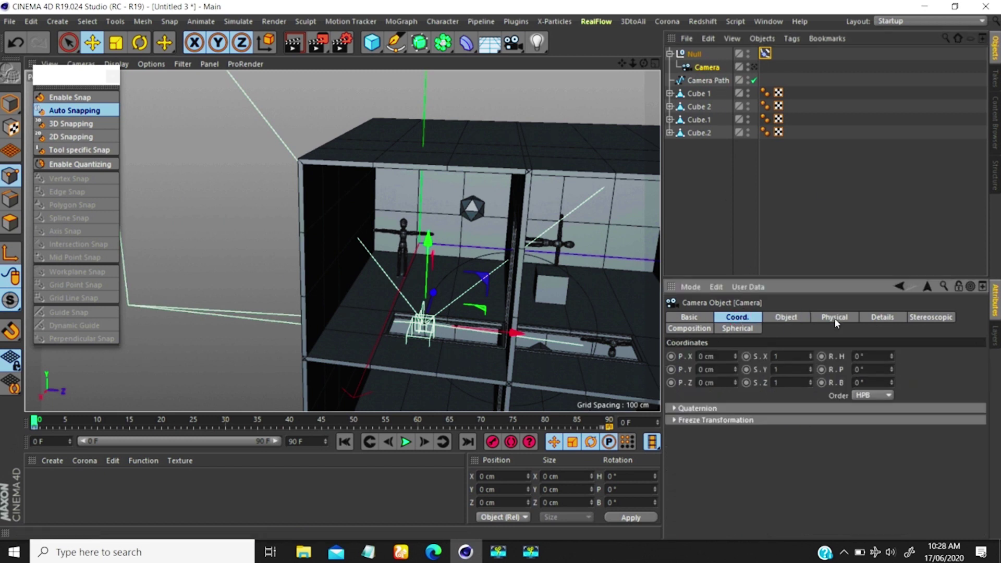
click(891, 350)
mouse_move(890, 382)
mouse_down()
mouse_move(890, 336)
mouse_move(889, 363)
mouse_up()
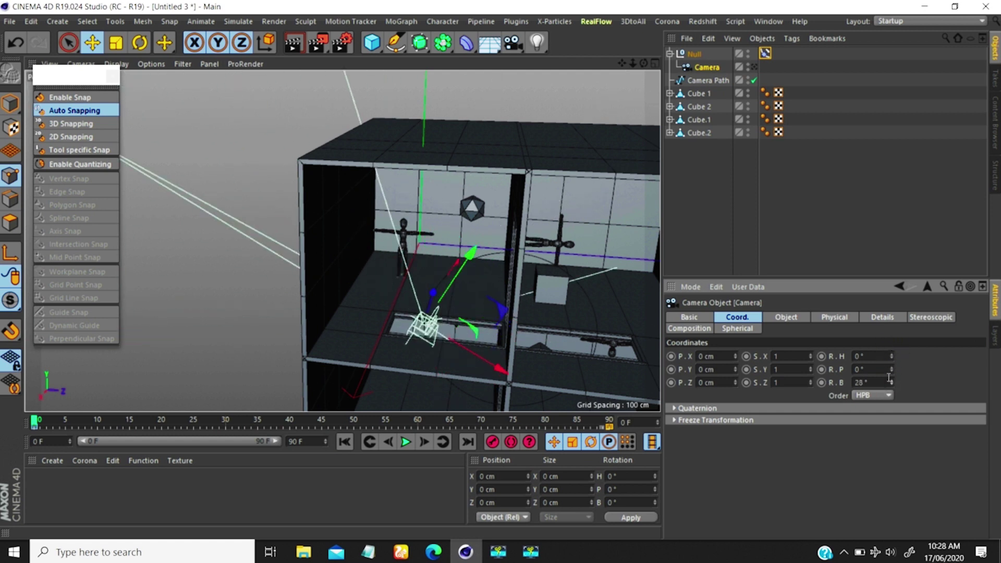
right_click(891, 382)
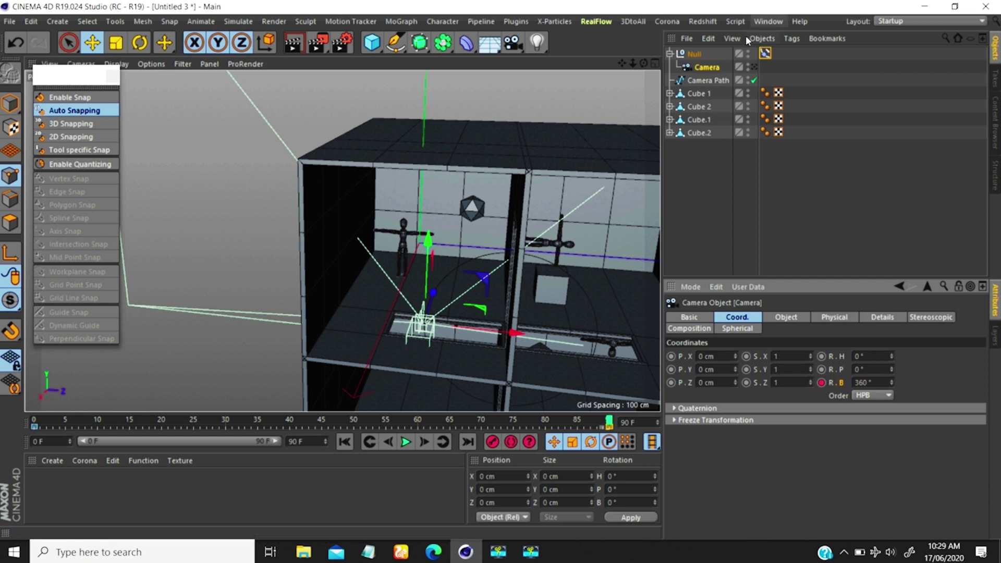
click(34, 427)
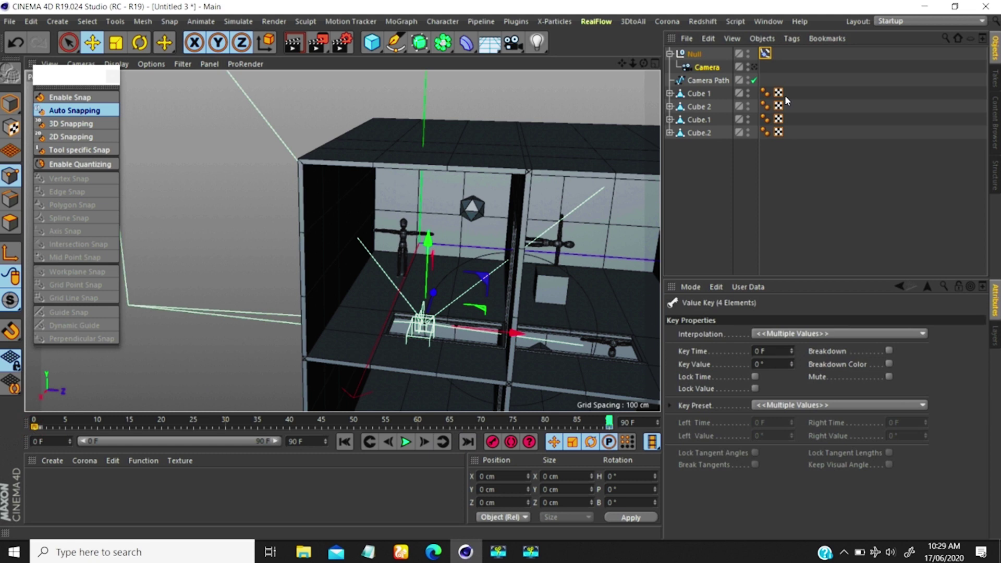
click(820, 59)
click(704, 67)
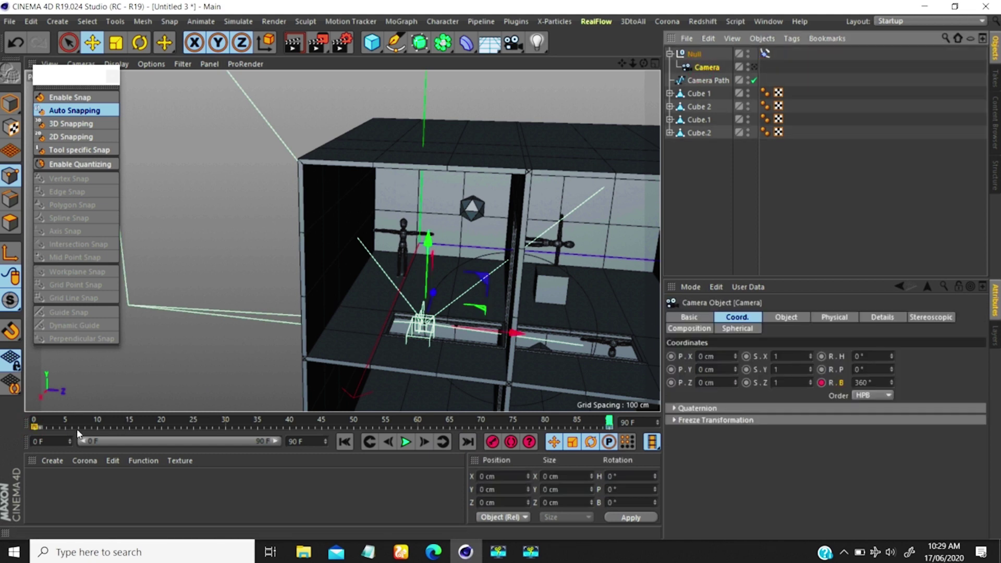
click(35, 427)
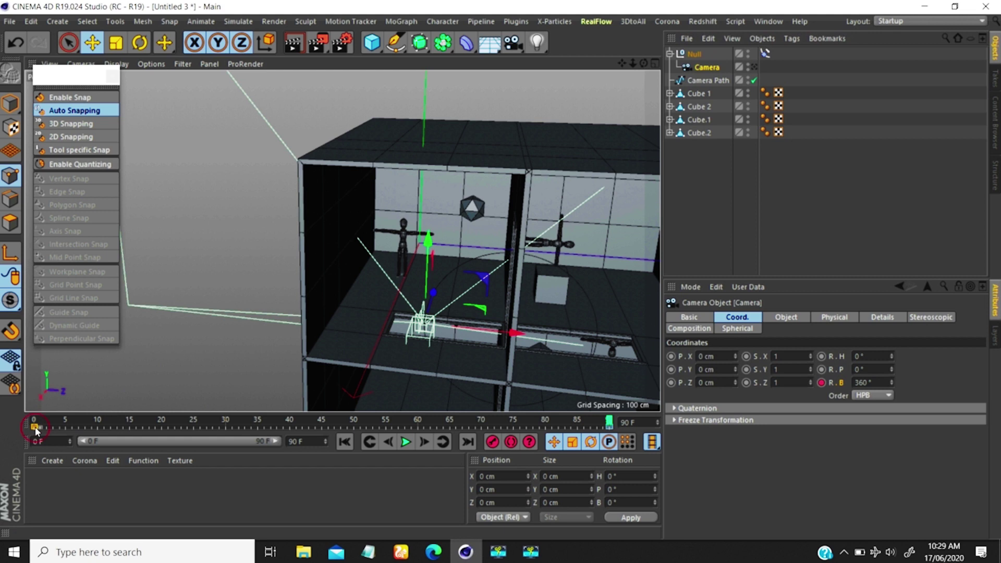
click(787, 318)
Set the interpolation of the camera's R.B rotation keys at frames 90 and 0 to Linear
click(806, 218)
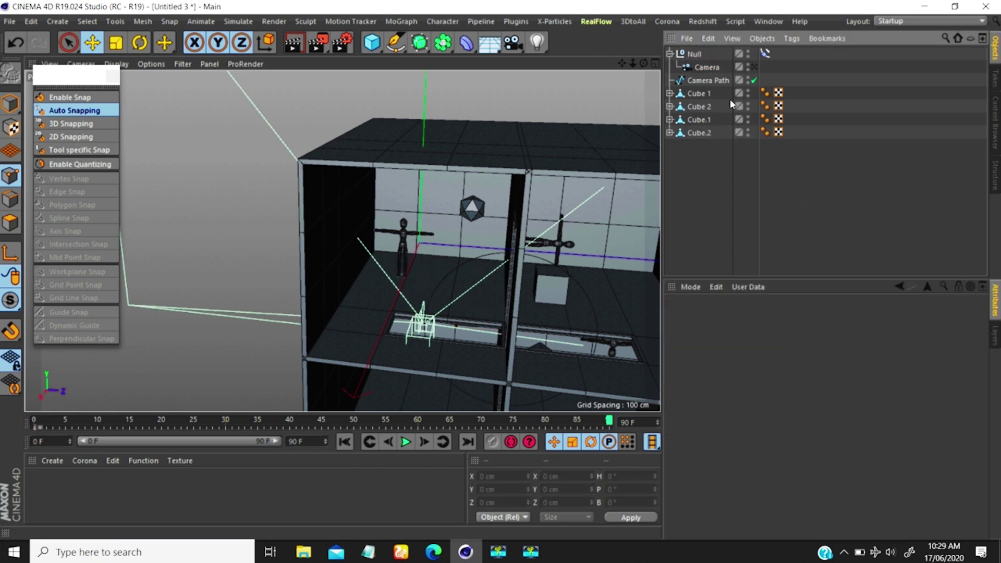
click(705, 68)
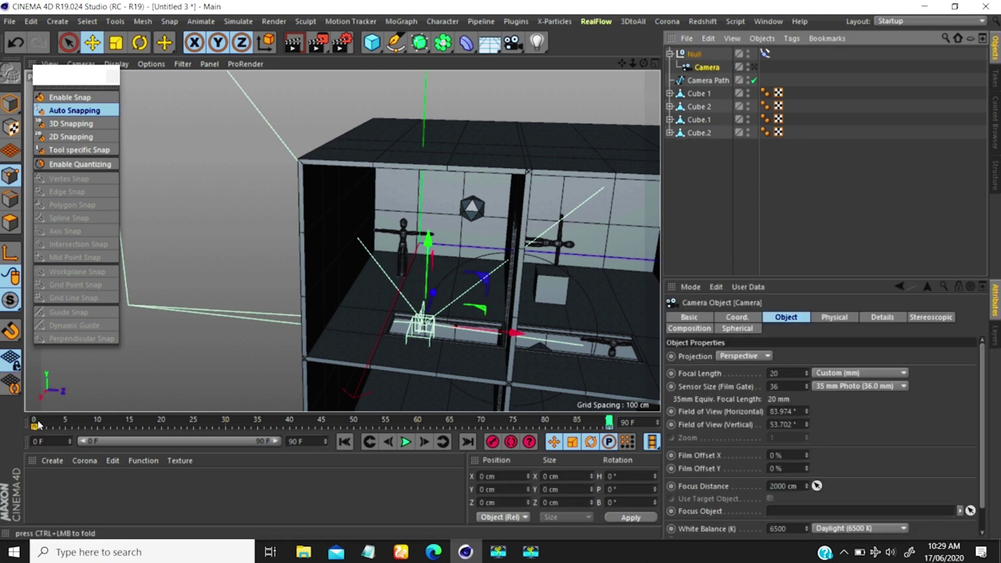
click(610, 428)
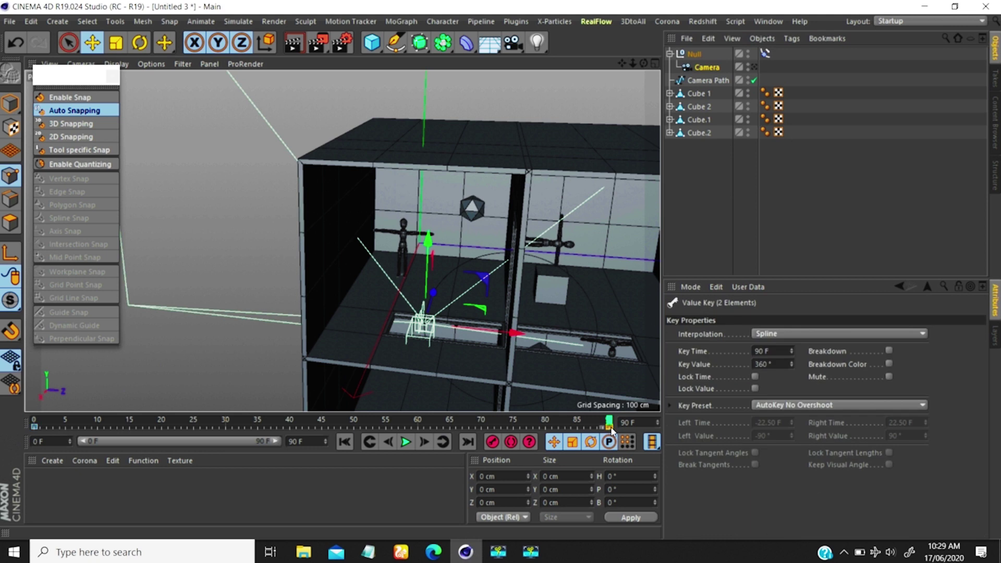
click(783, 333)
click(772, 360)
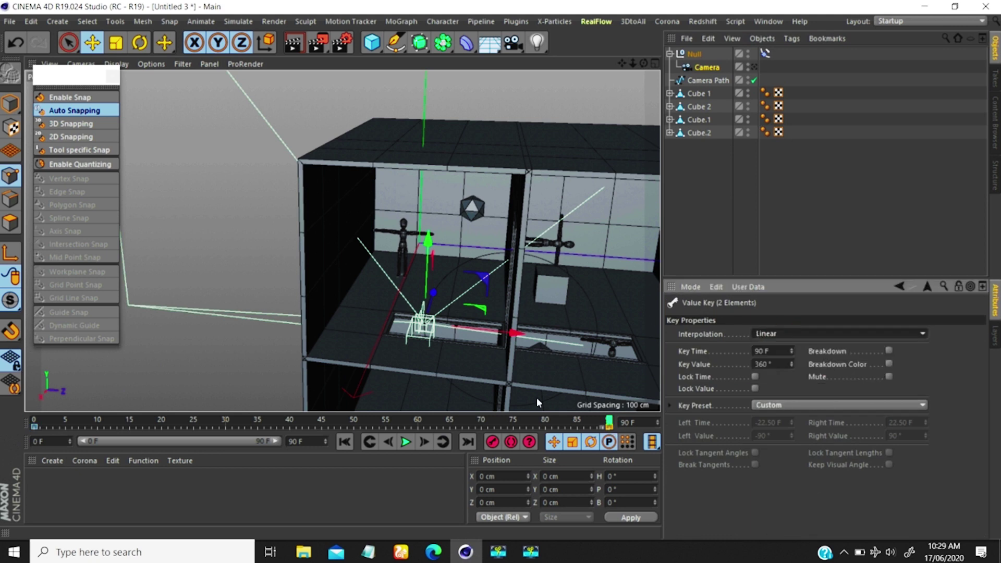
click(34, 427)
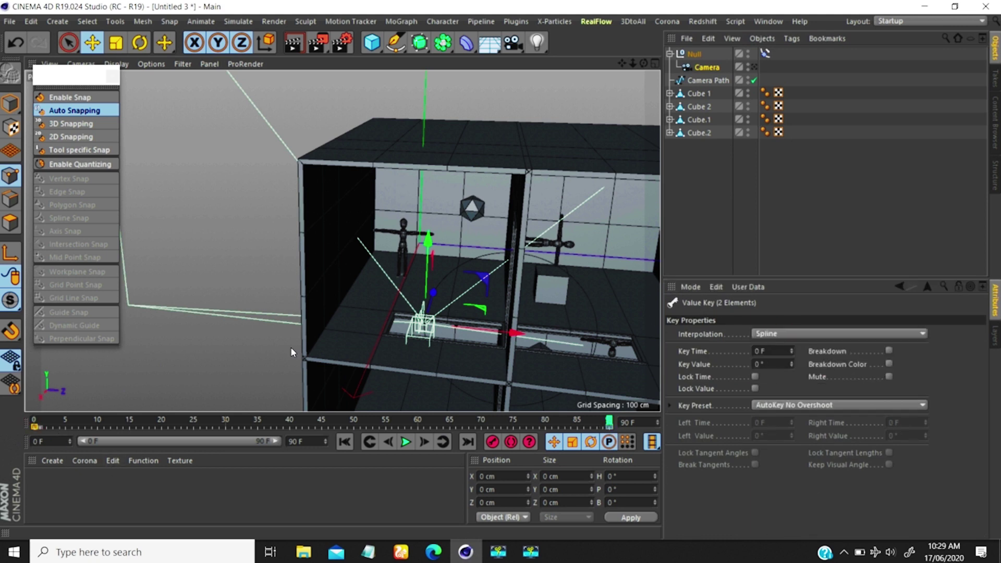
click(766, 333)
click(774, 361)
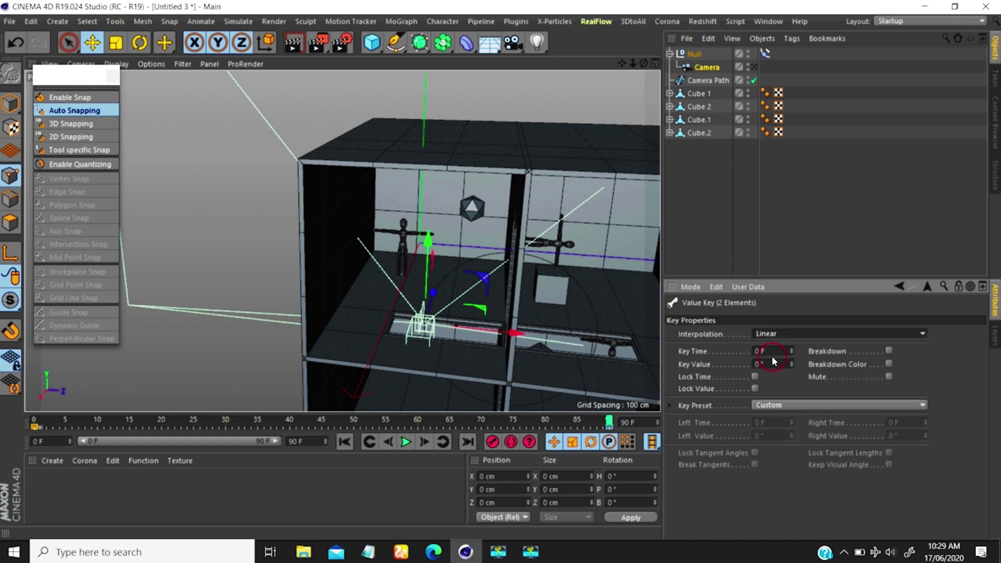
Look through the camera and replay the animation from frame 0 to check the linear roll between the rooms
click(754, 67)
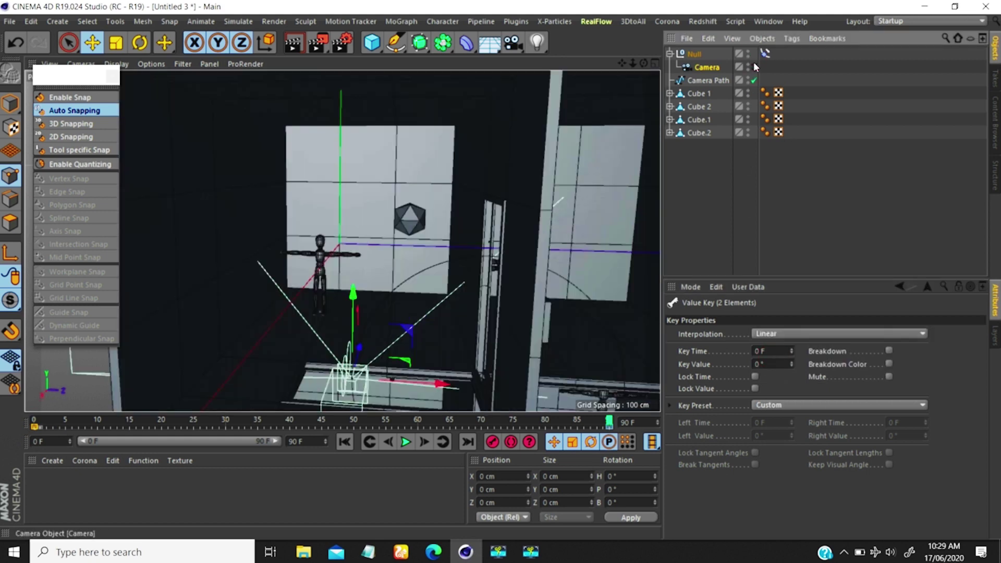
click(825, 186)
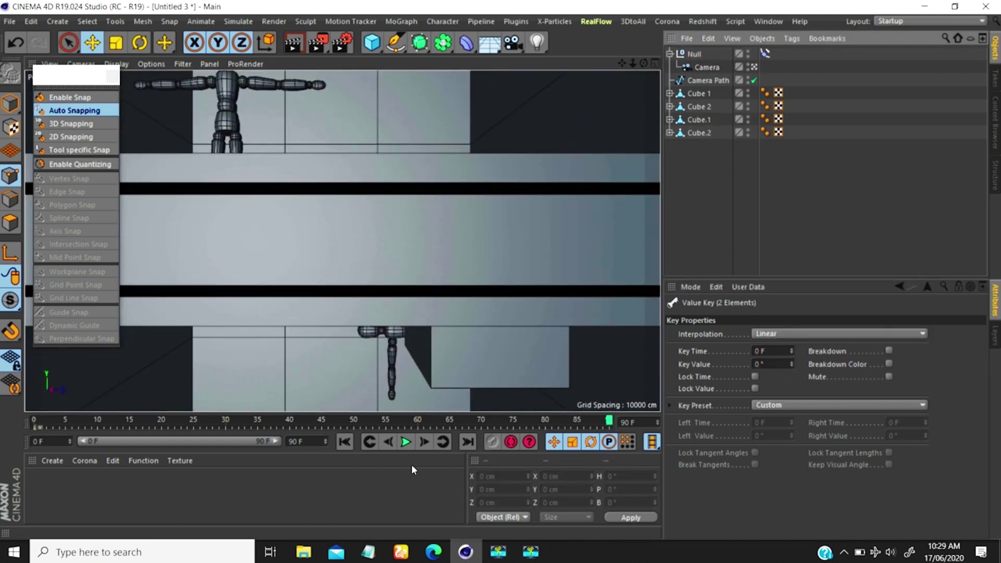
click(345, 442)
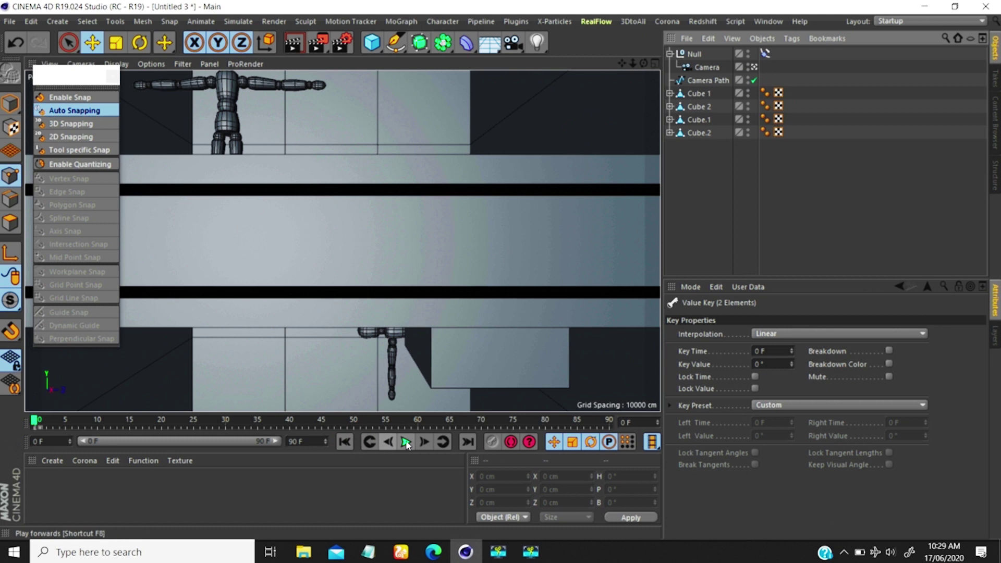
click(406, 442)
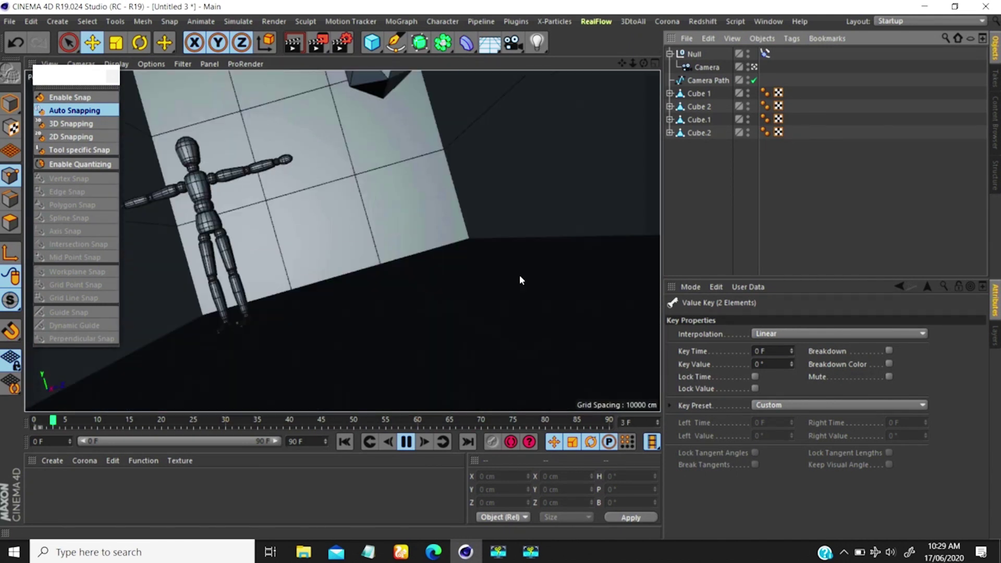
click(407, 442)
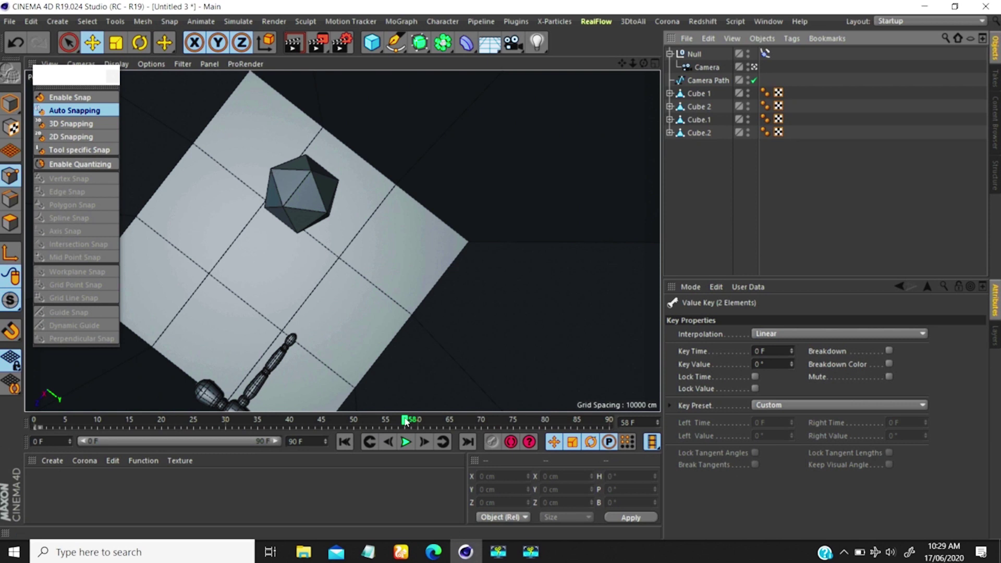
drag(405, 421, 149, 425)
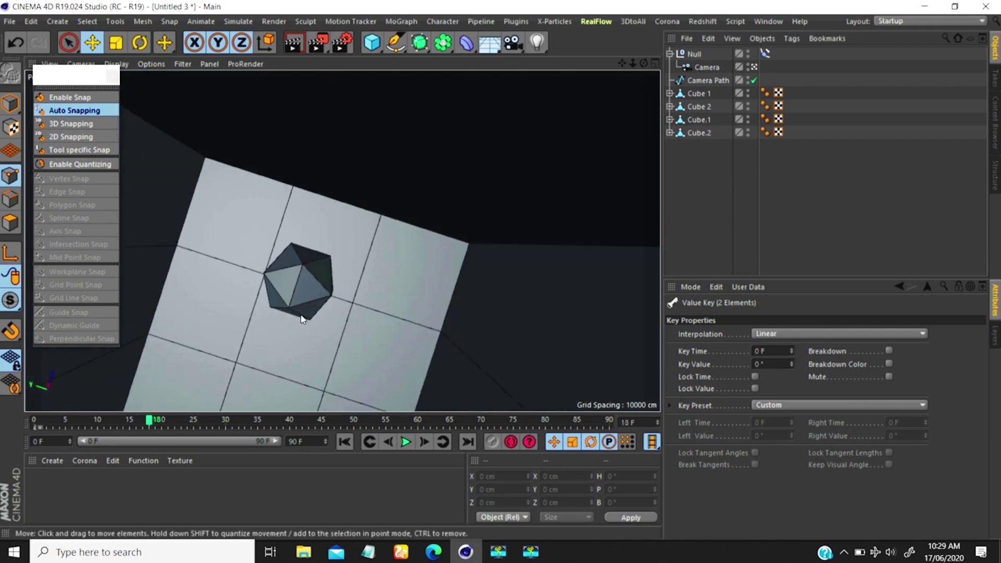
Play the animation in the Room Transition 05062020.c4d project as a reference, rewind it, and return to the Untitled 3 project
click(768, 20)
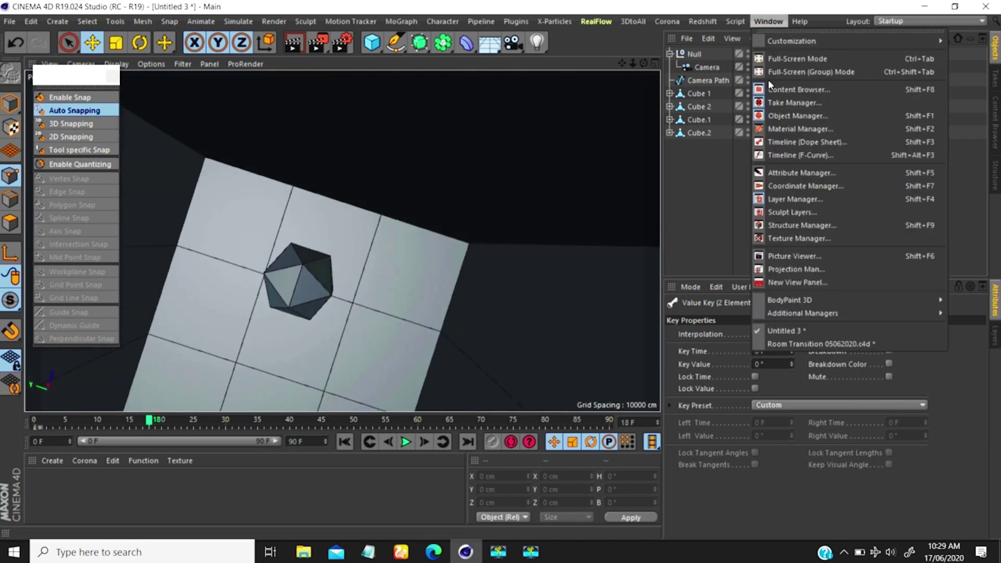
click(776, 342)
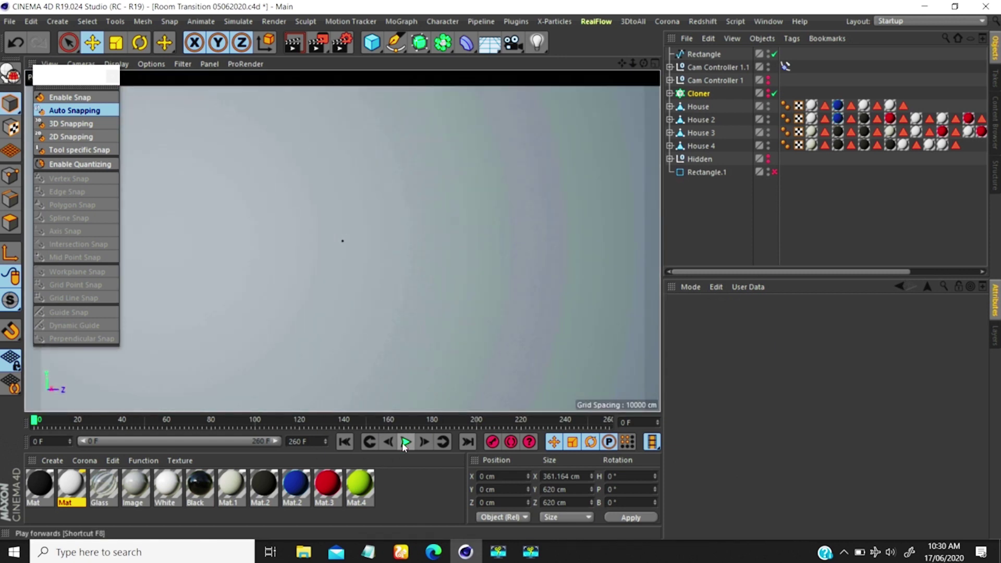
click(402, 442)
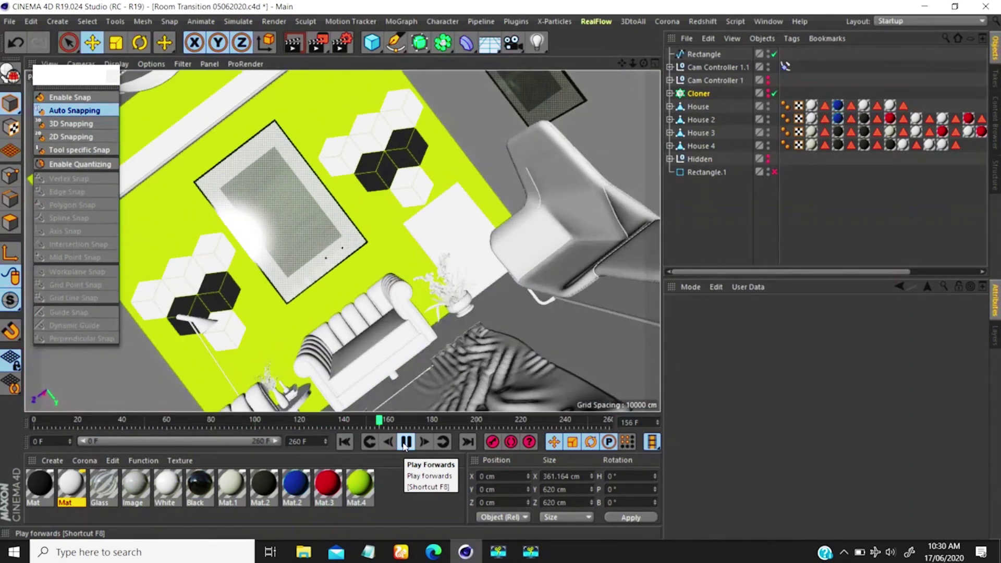
click(405, 442)
click(344, 442)
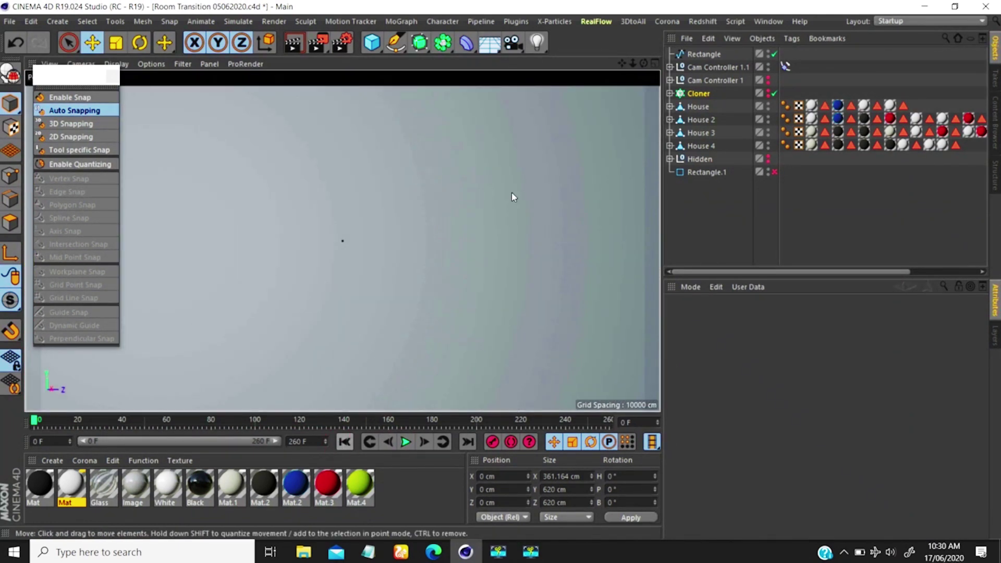
key(v)
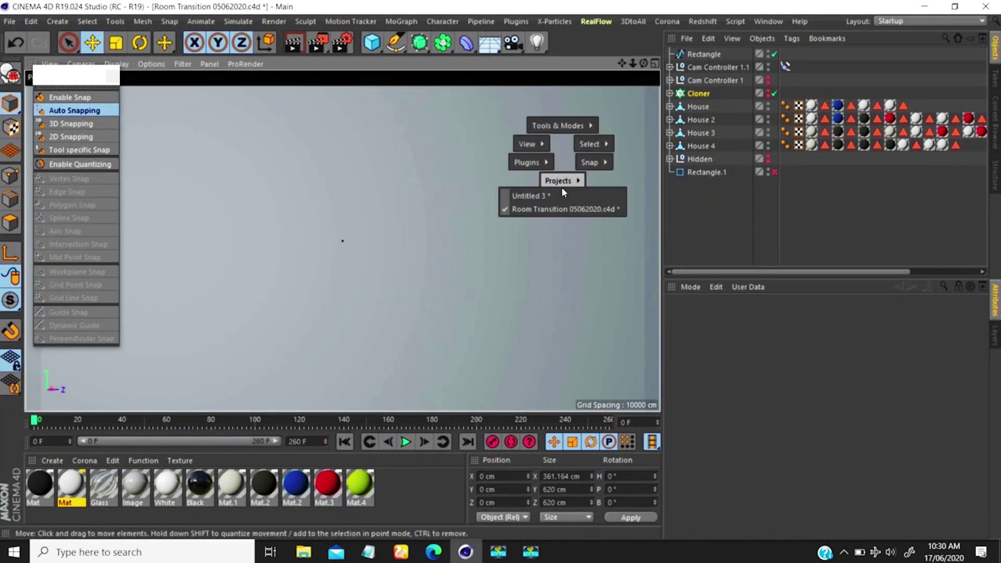
click(558, 197)
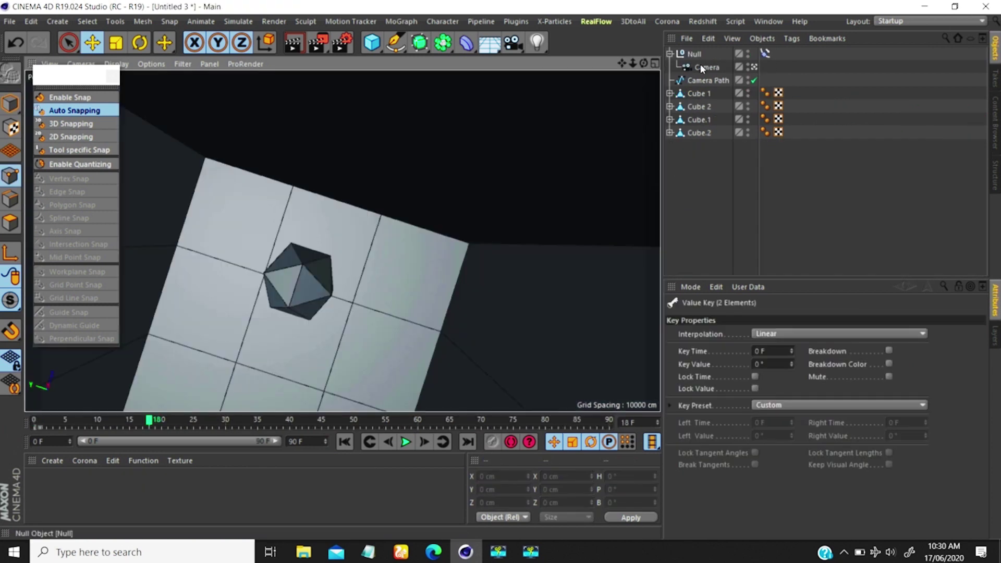
Set the camera's focal length to 78 mm and keyframe it at frame 0
click(701, 68)
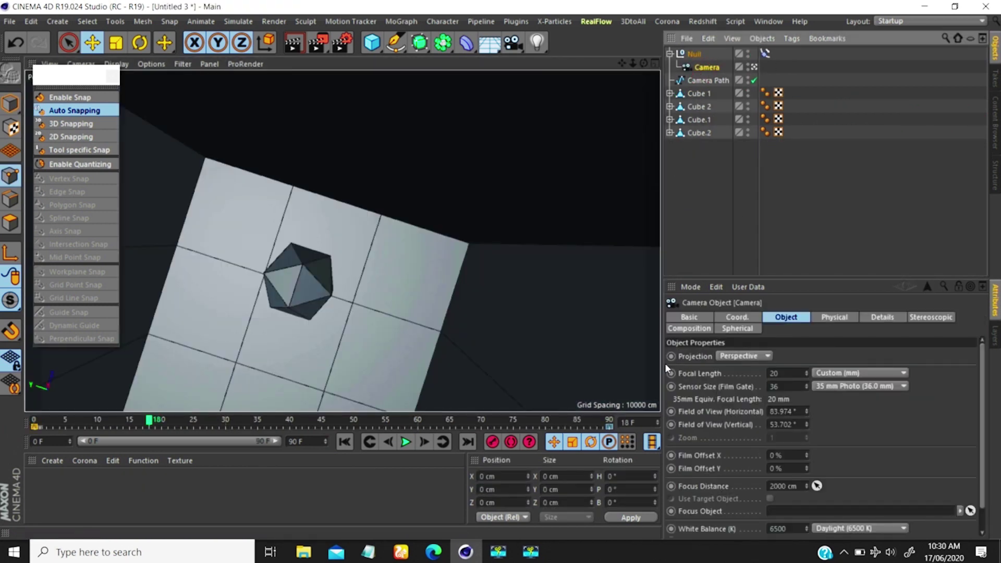
drag(153, 422, 24, 431)
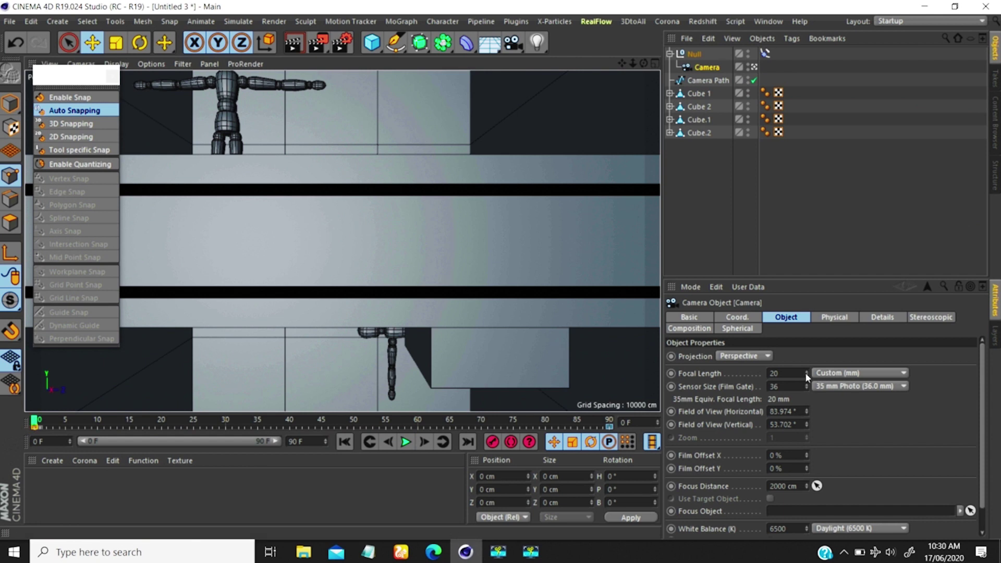
drag(805, 374, 838, 2)
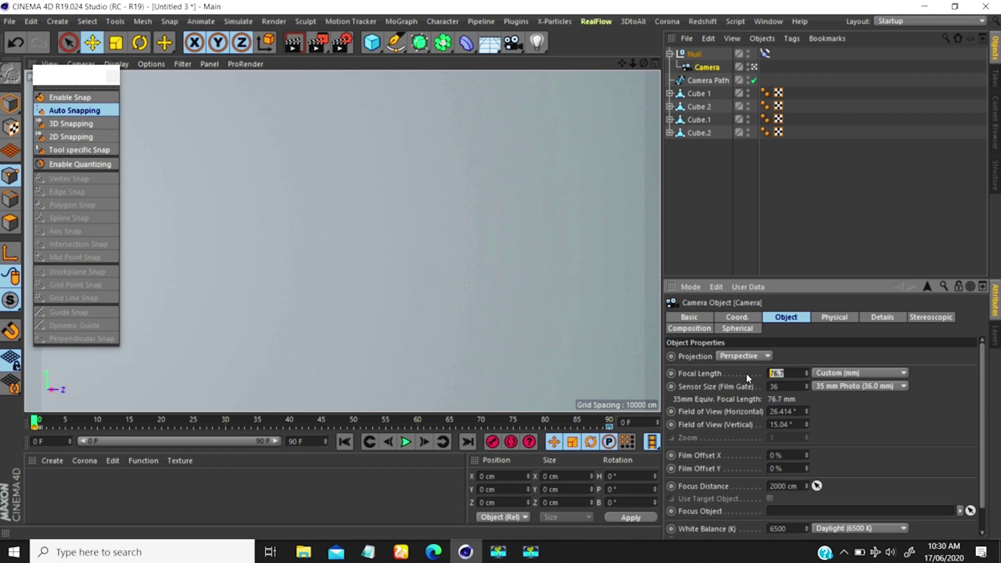
text(78)
key(Return)
ctrl+click(672, 373)
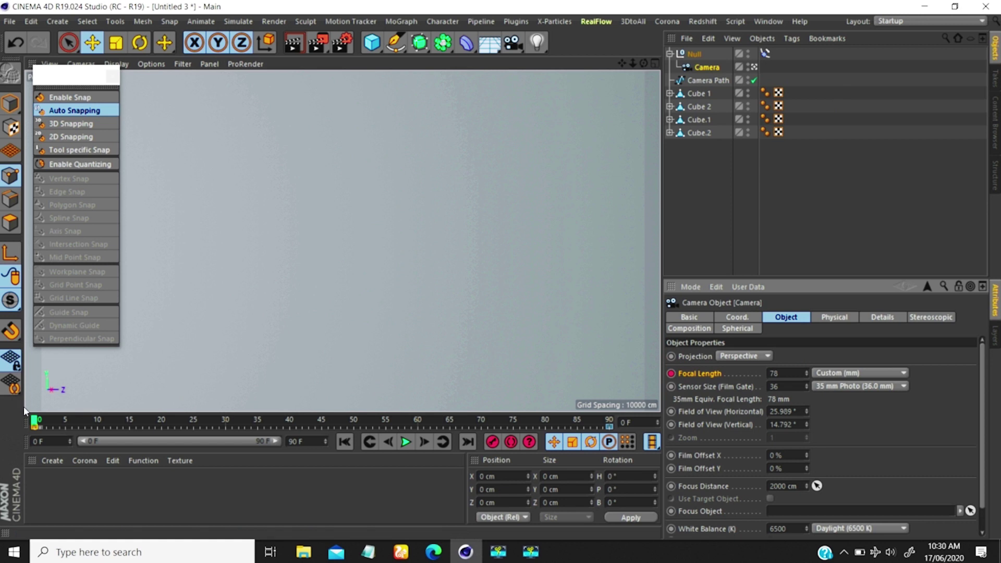
Keyframe the camera's focal length at 20 mm on frame 2
click(41, 421)
mouse_move(42, 421)
mouse_down()
mouse_move(114, 420)
mouse_move(34, 422)
mouse_move(48, 422)
mouse_up()
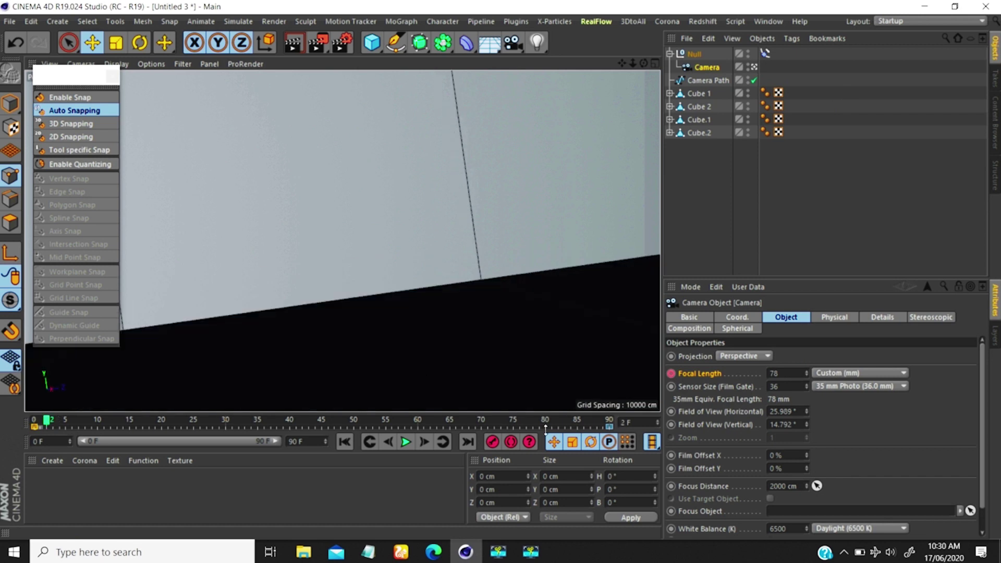
double_click(779, 372)
text(2)
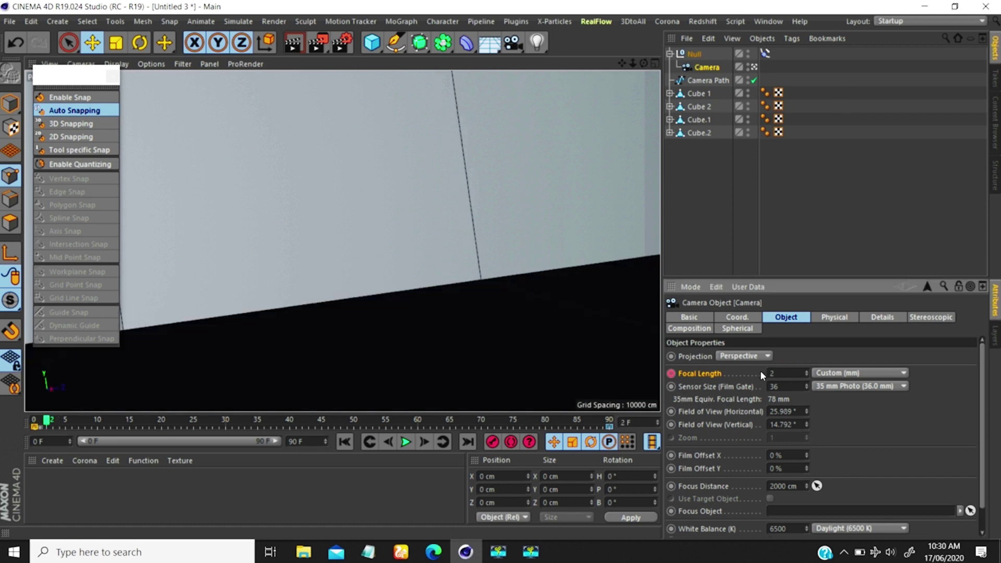
text(0)
key(Return)
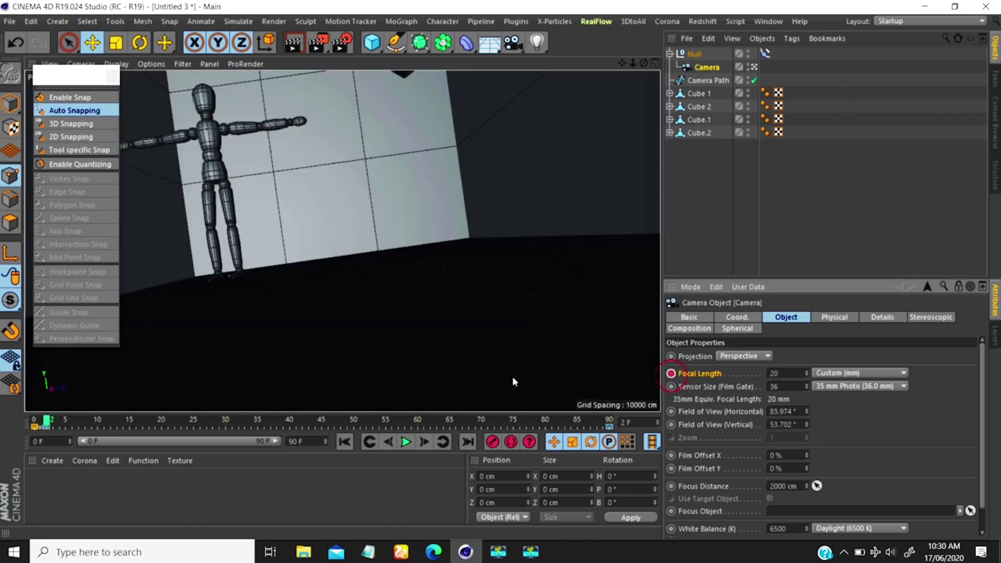
Check the opening zoom, and add a focal length keyframe of 20 mm at frame 22
click(36, 423)
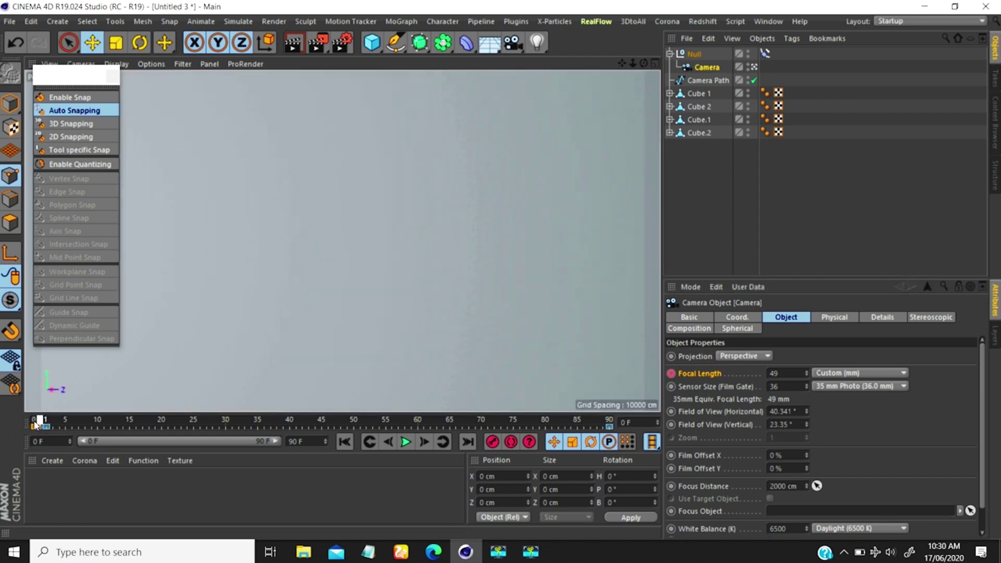
drag(30, 423, 174, 428)
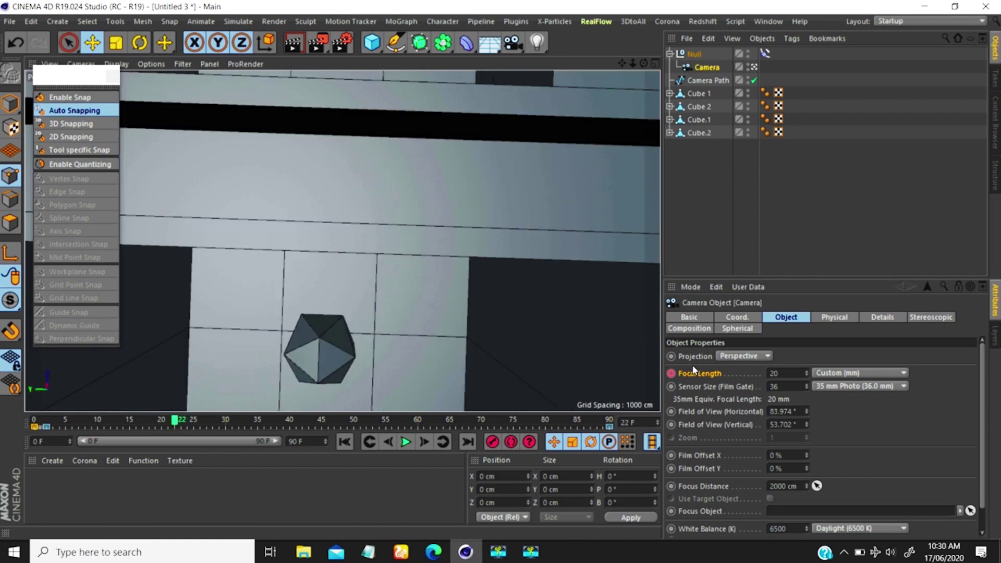
ctrl+click(671, 373)
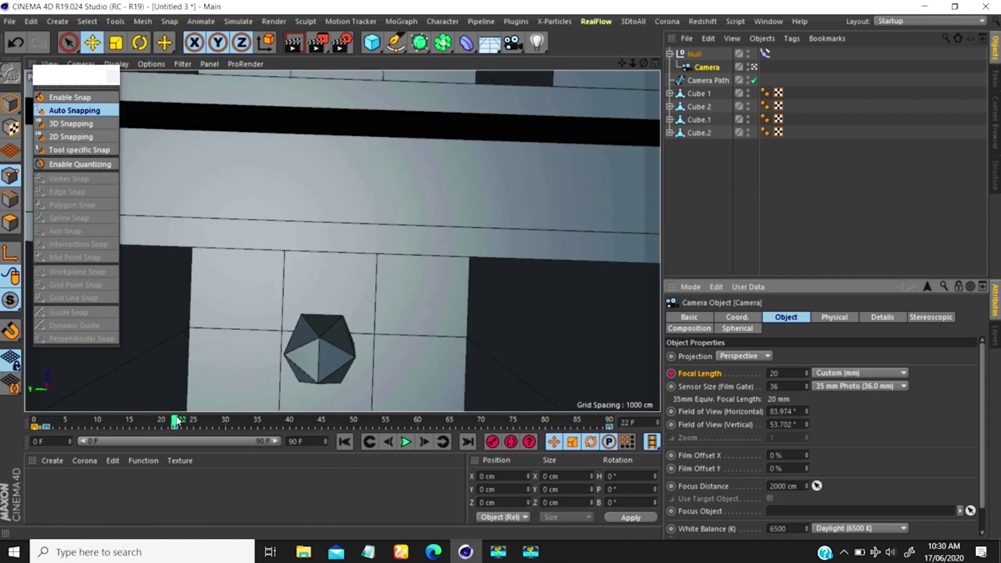
Keyframe the camera's focal length at 78 mm on frame 23
drag(177, 422, 180, 422)
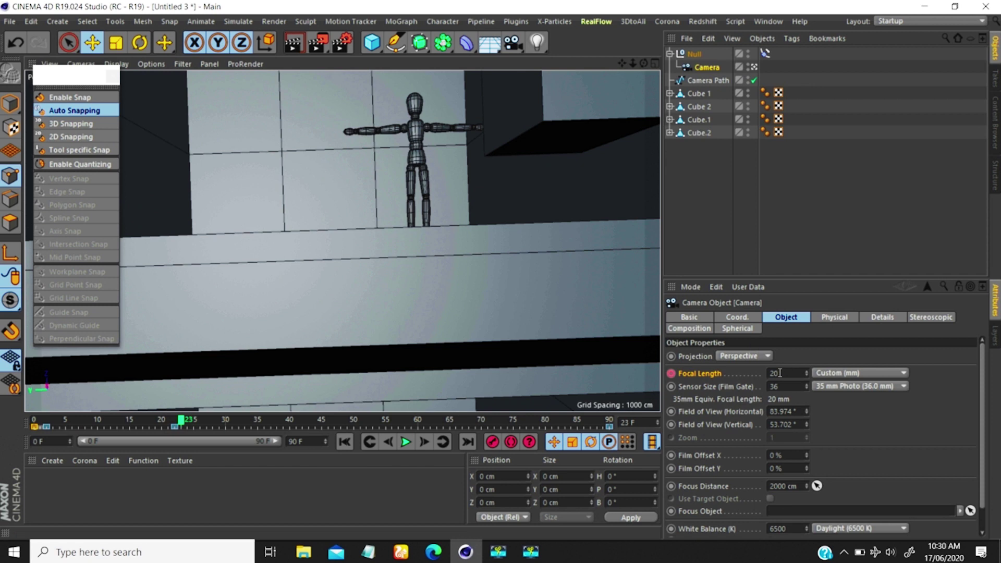
double_click(779, 373)
text(78)
key(Return)
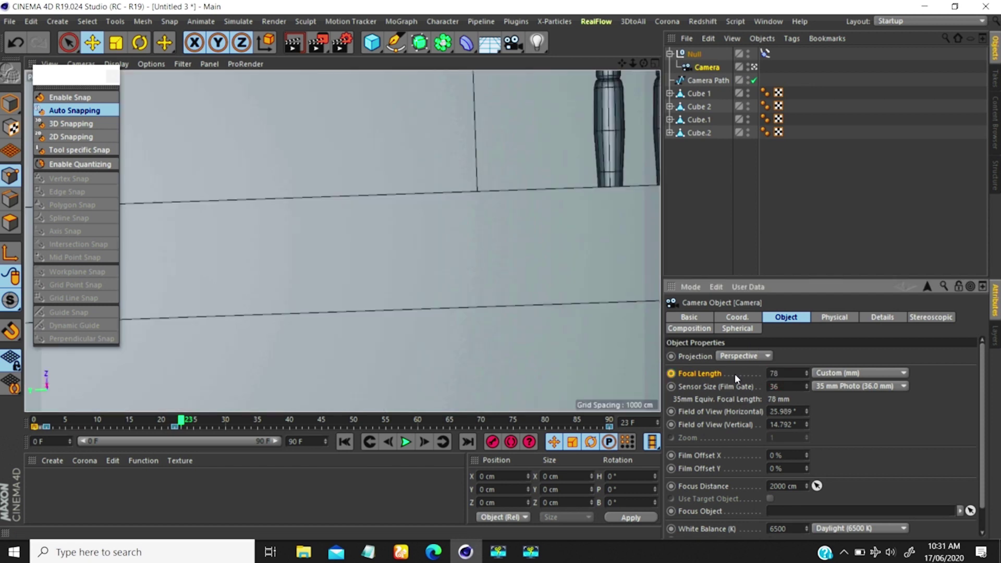
click(671, 374)
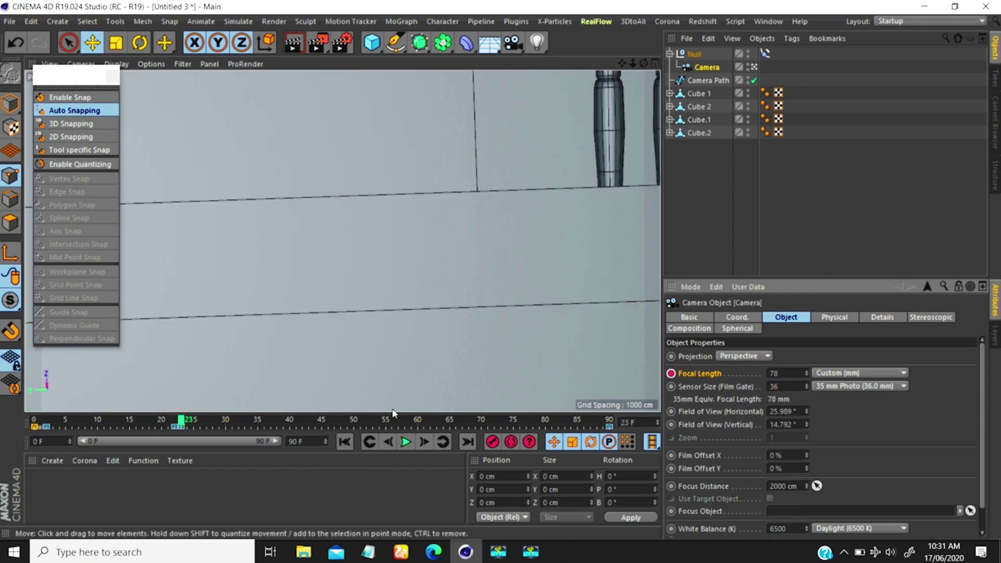
Keyframe the camera's focal length at 20 mm on frame 26
drag(186, 424, 200, 424)
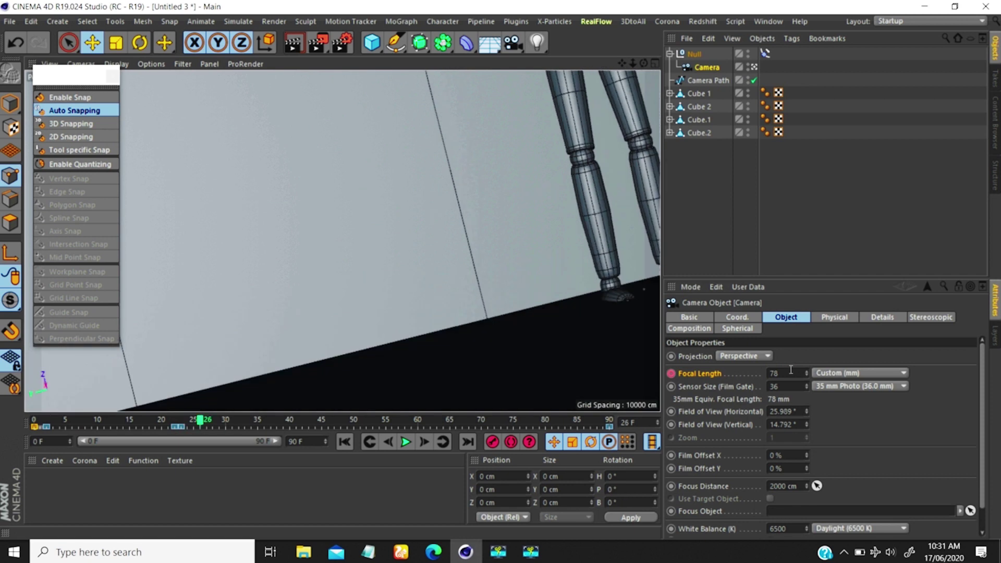
double_click(782, 372)
text(20)
key(Return)
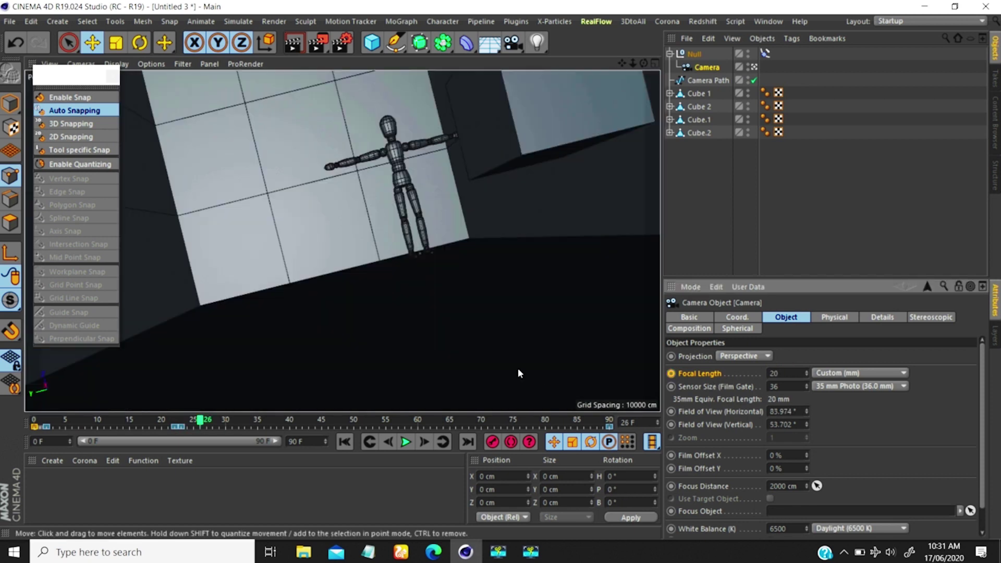
click(670, 373)
Shift the focal length keys on frames 2 and 26 to frames 3 and 27, and replay the animation before rewinding to frame 0
mouse_move(46, 426)
mouse_down()
mouse_move(207, 429)
mouse_move(1, 421)
mouse_up()
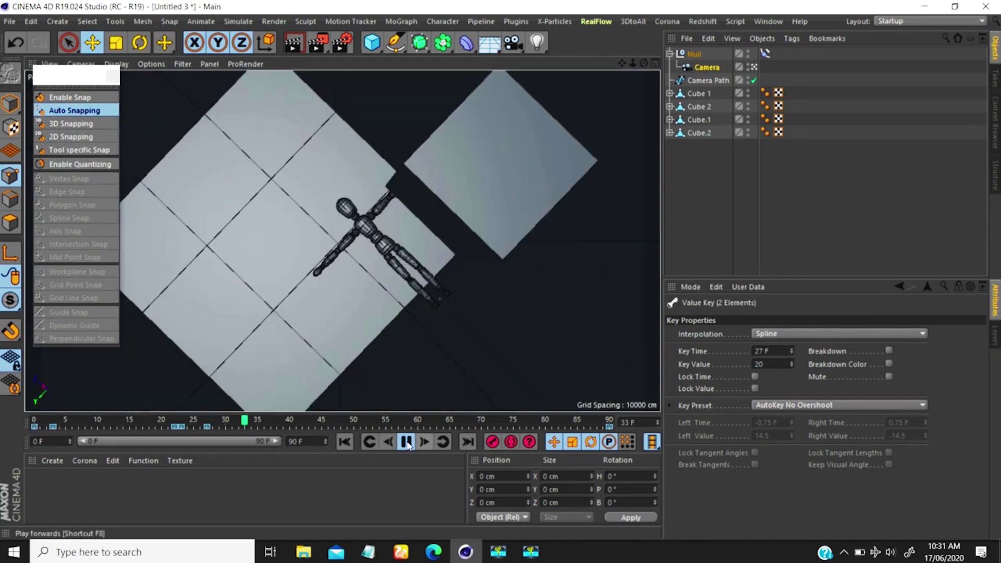
click(406, 441)
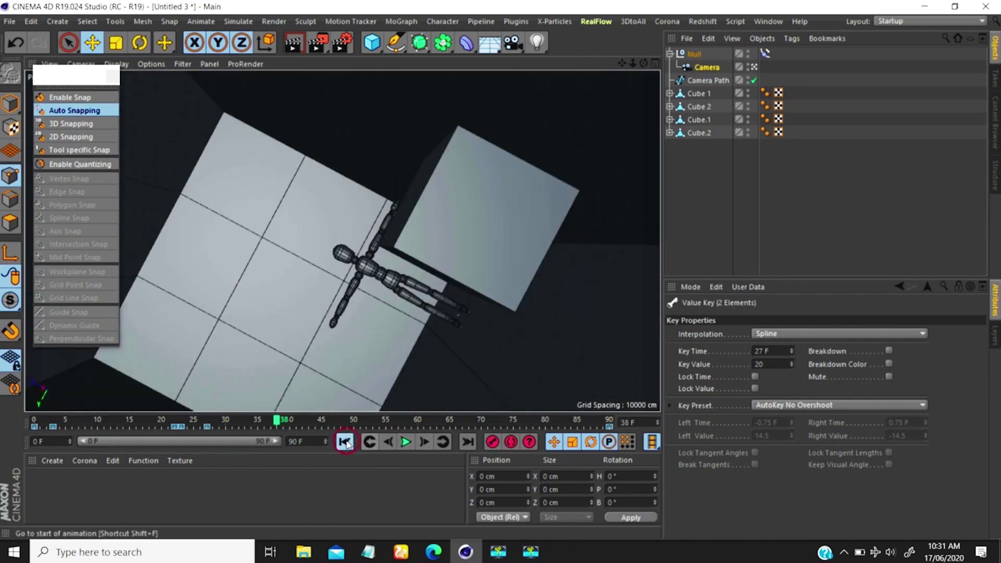
click(345, 441)
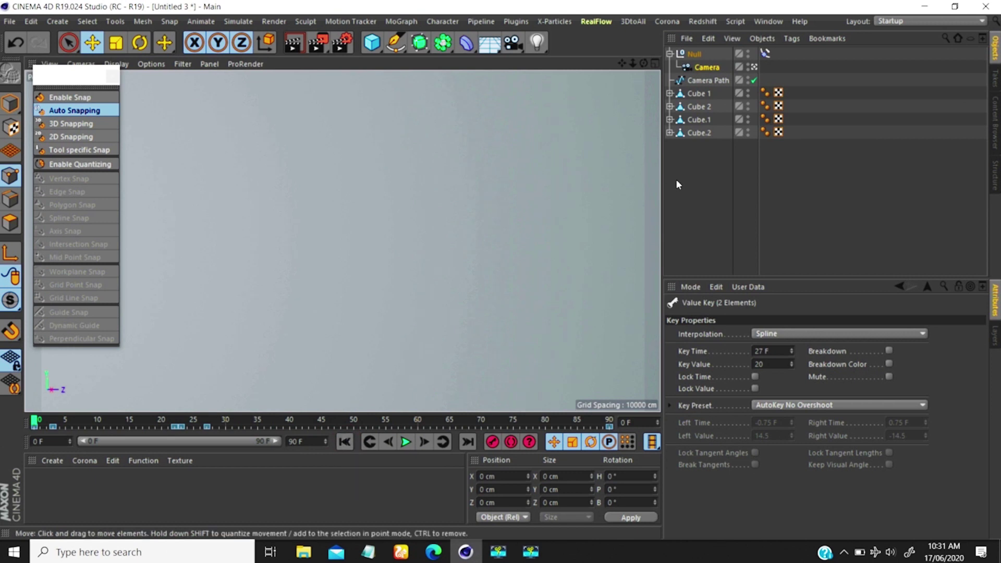
Switch to the Room Transition 05062020.c4d project and play its animation to review the finished room transitions
key(v)
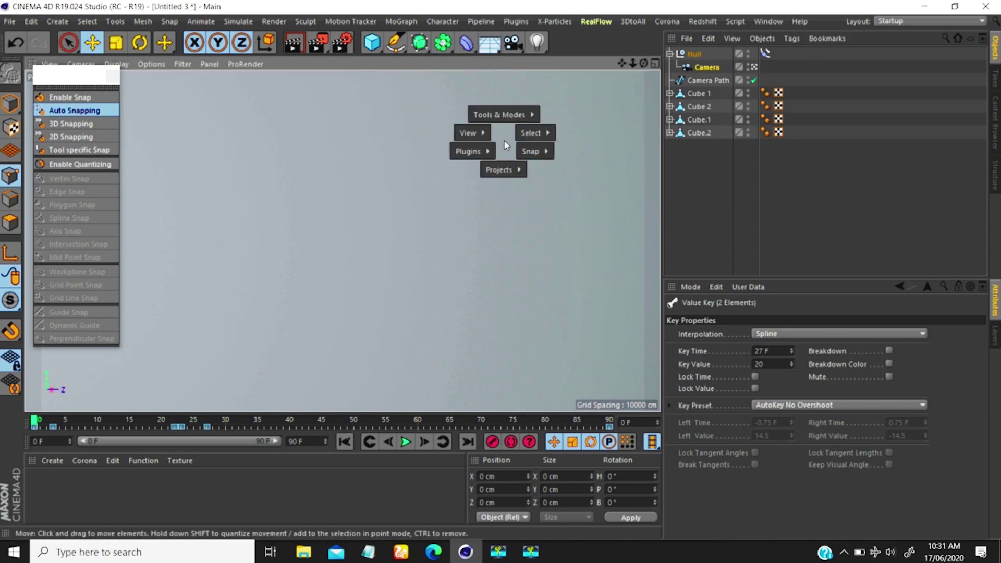
mouse_move(502, 169)
click(501, 198)
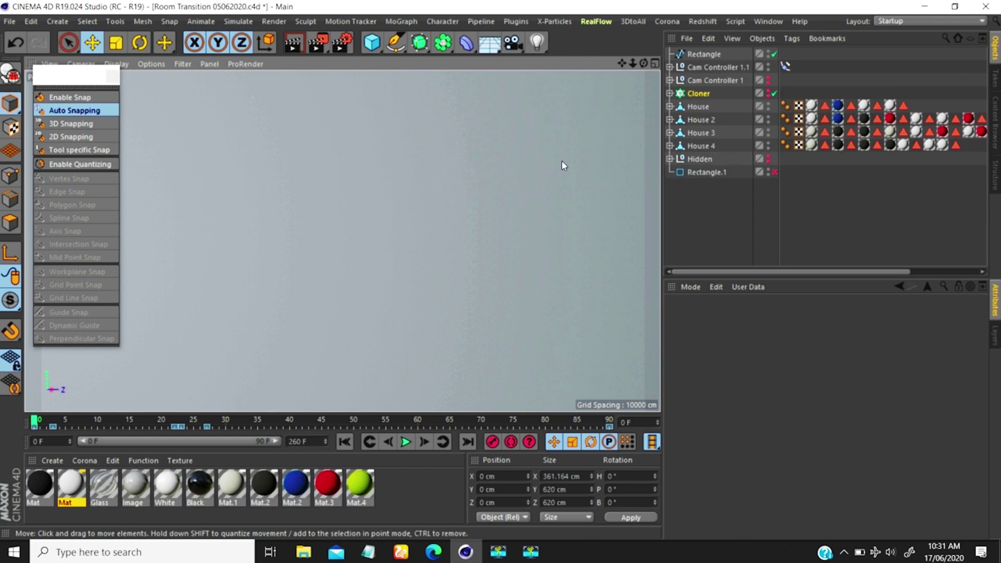
click(406, 442)
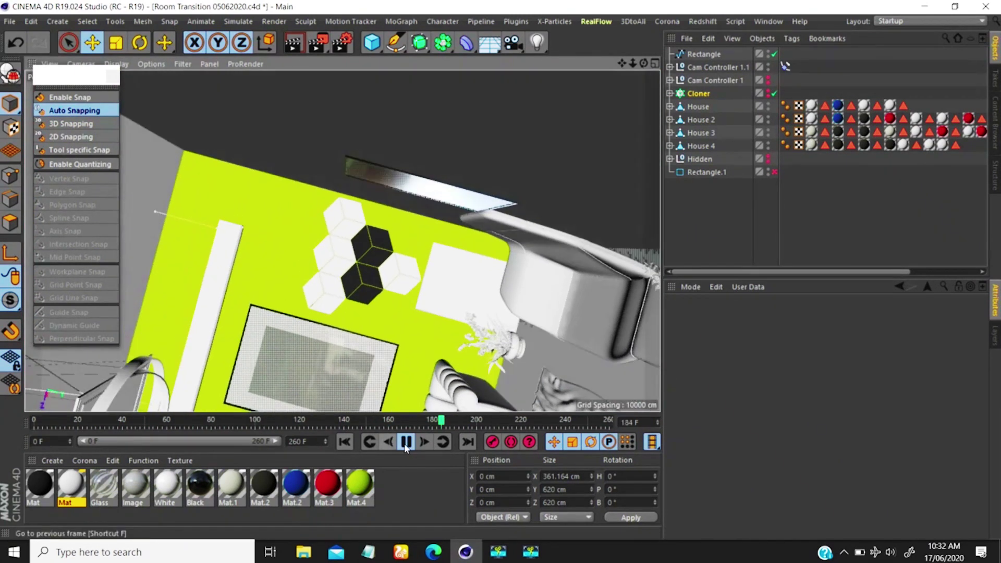
click(406, 442)
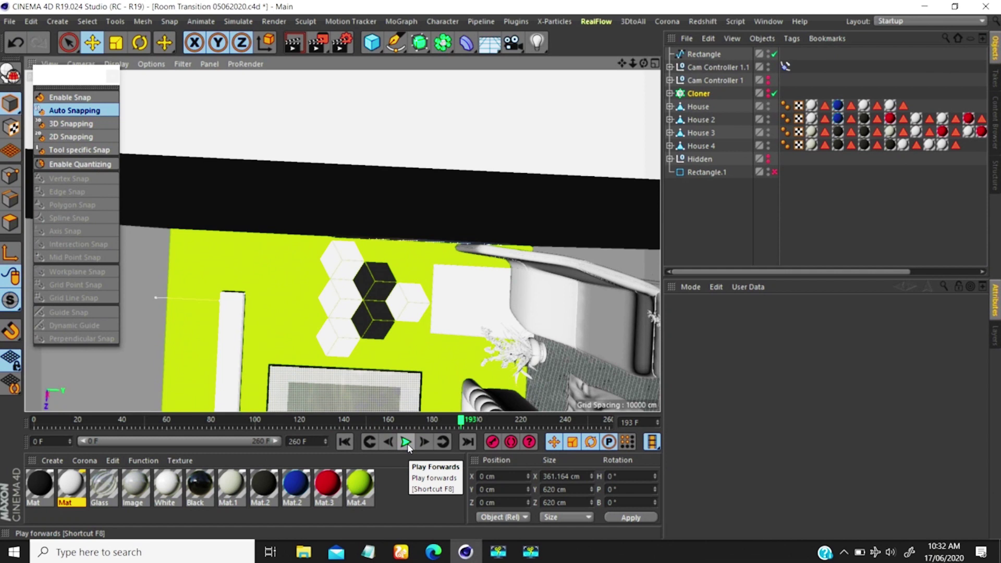